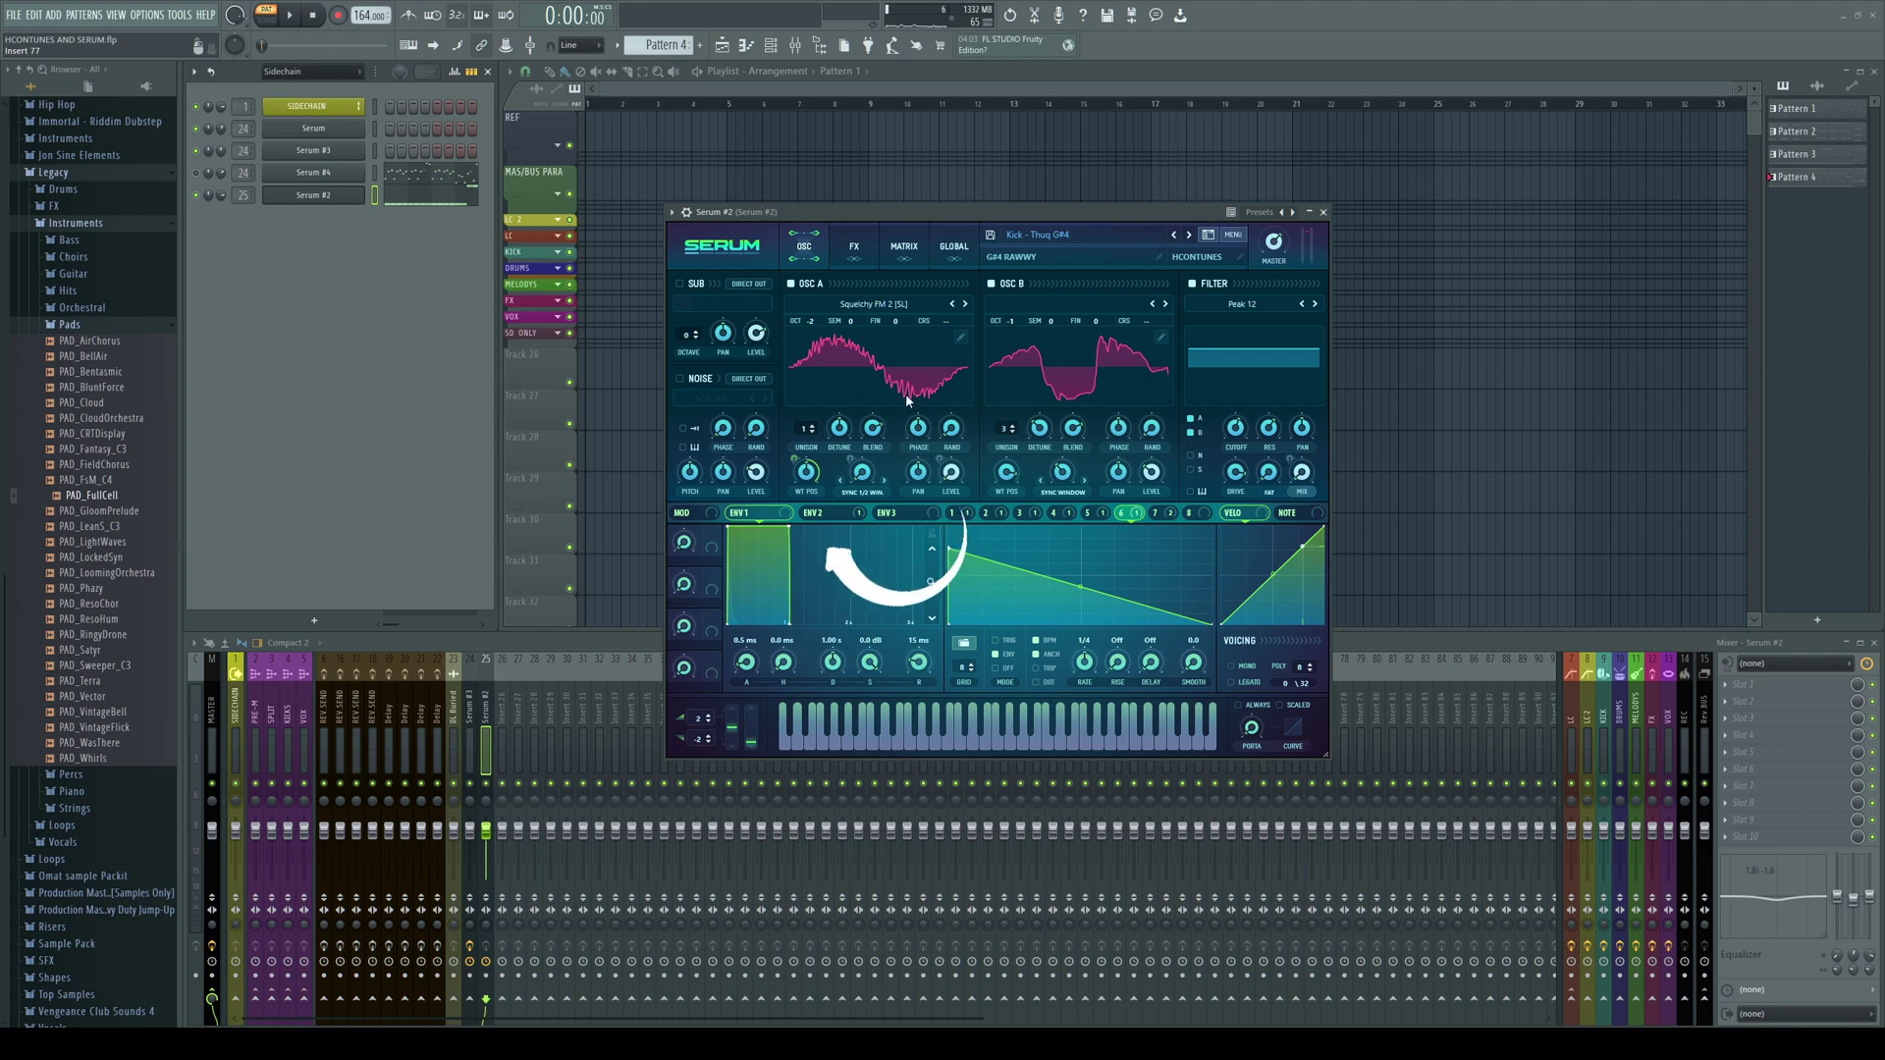
Play the kick pattern and turn off oscillator B
key("space")
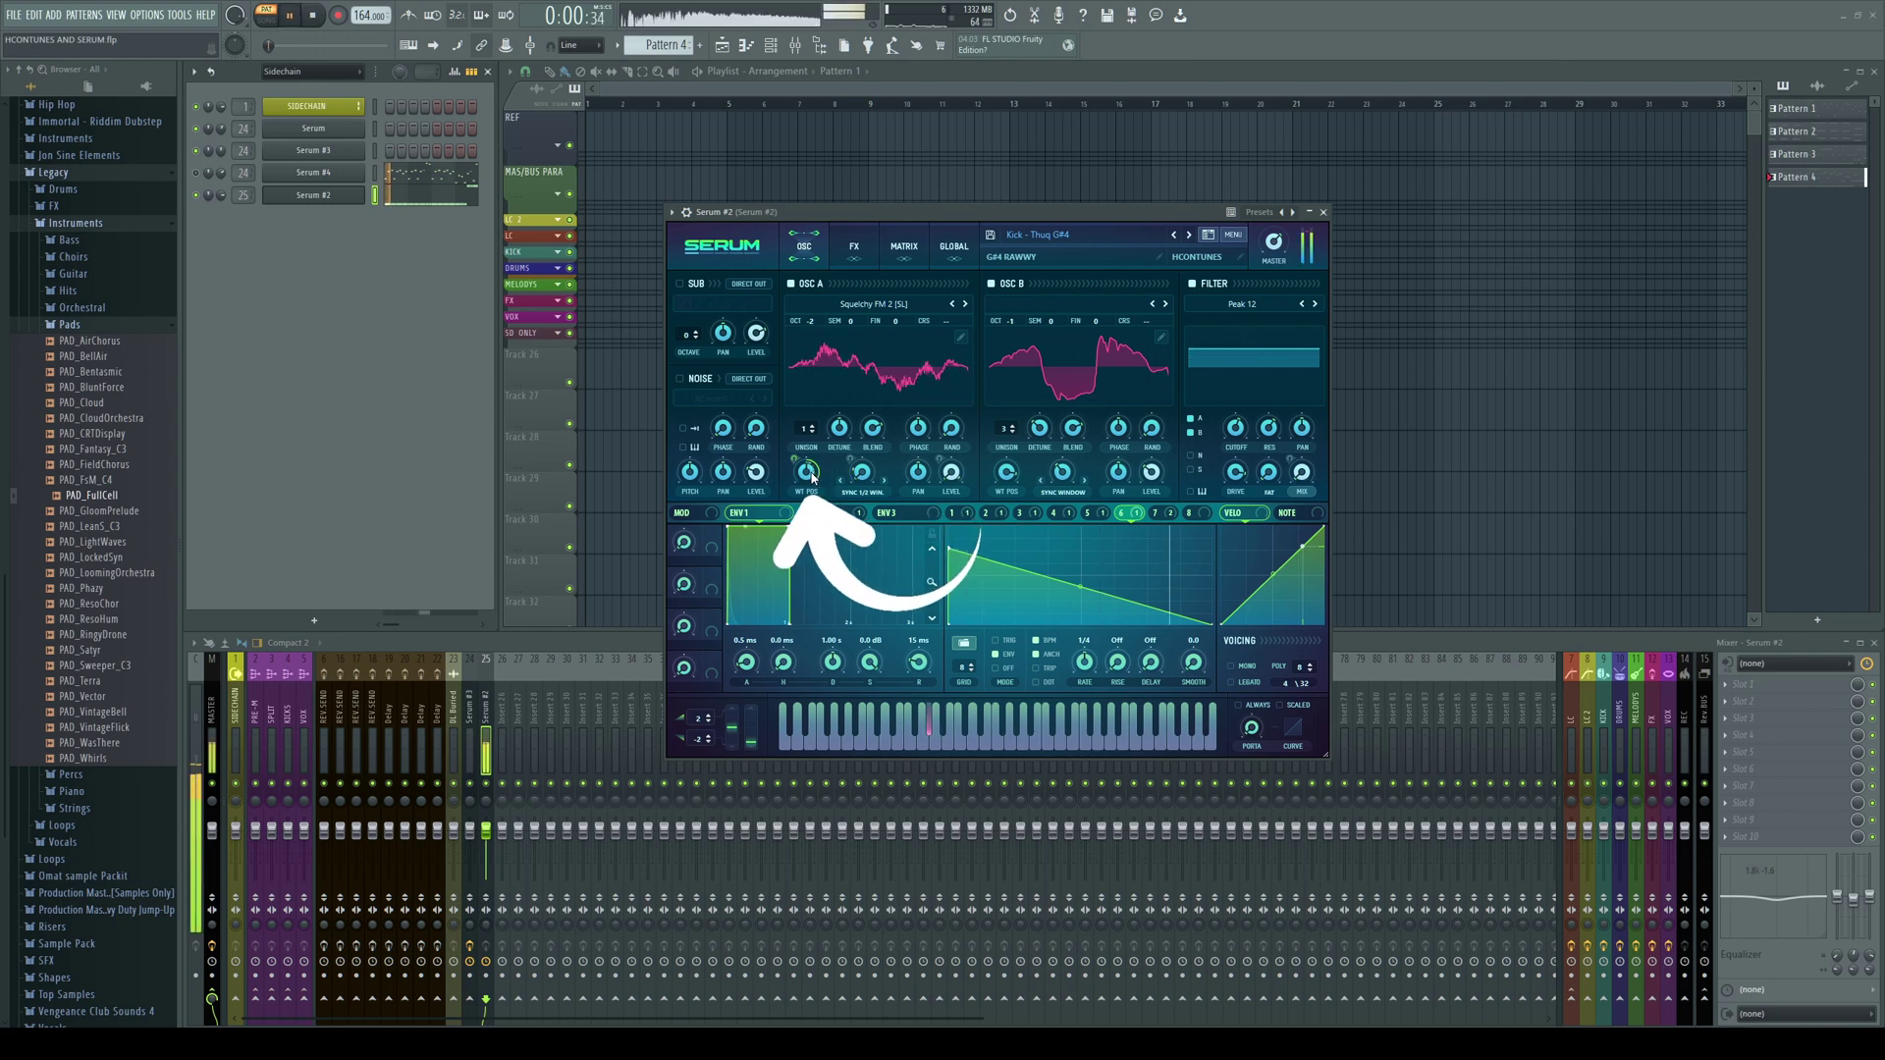
left_click(995, 286)
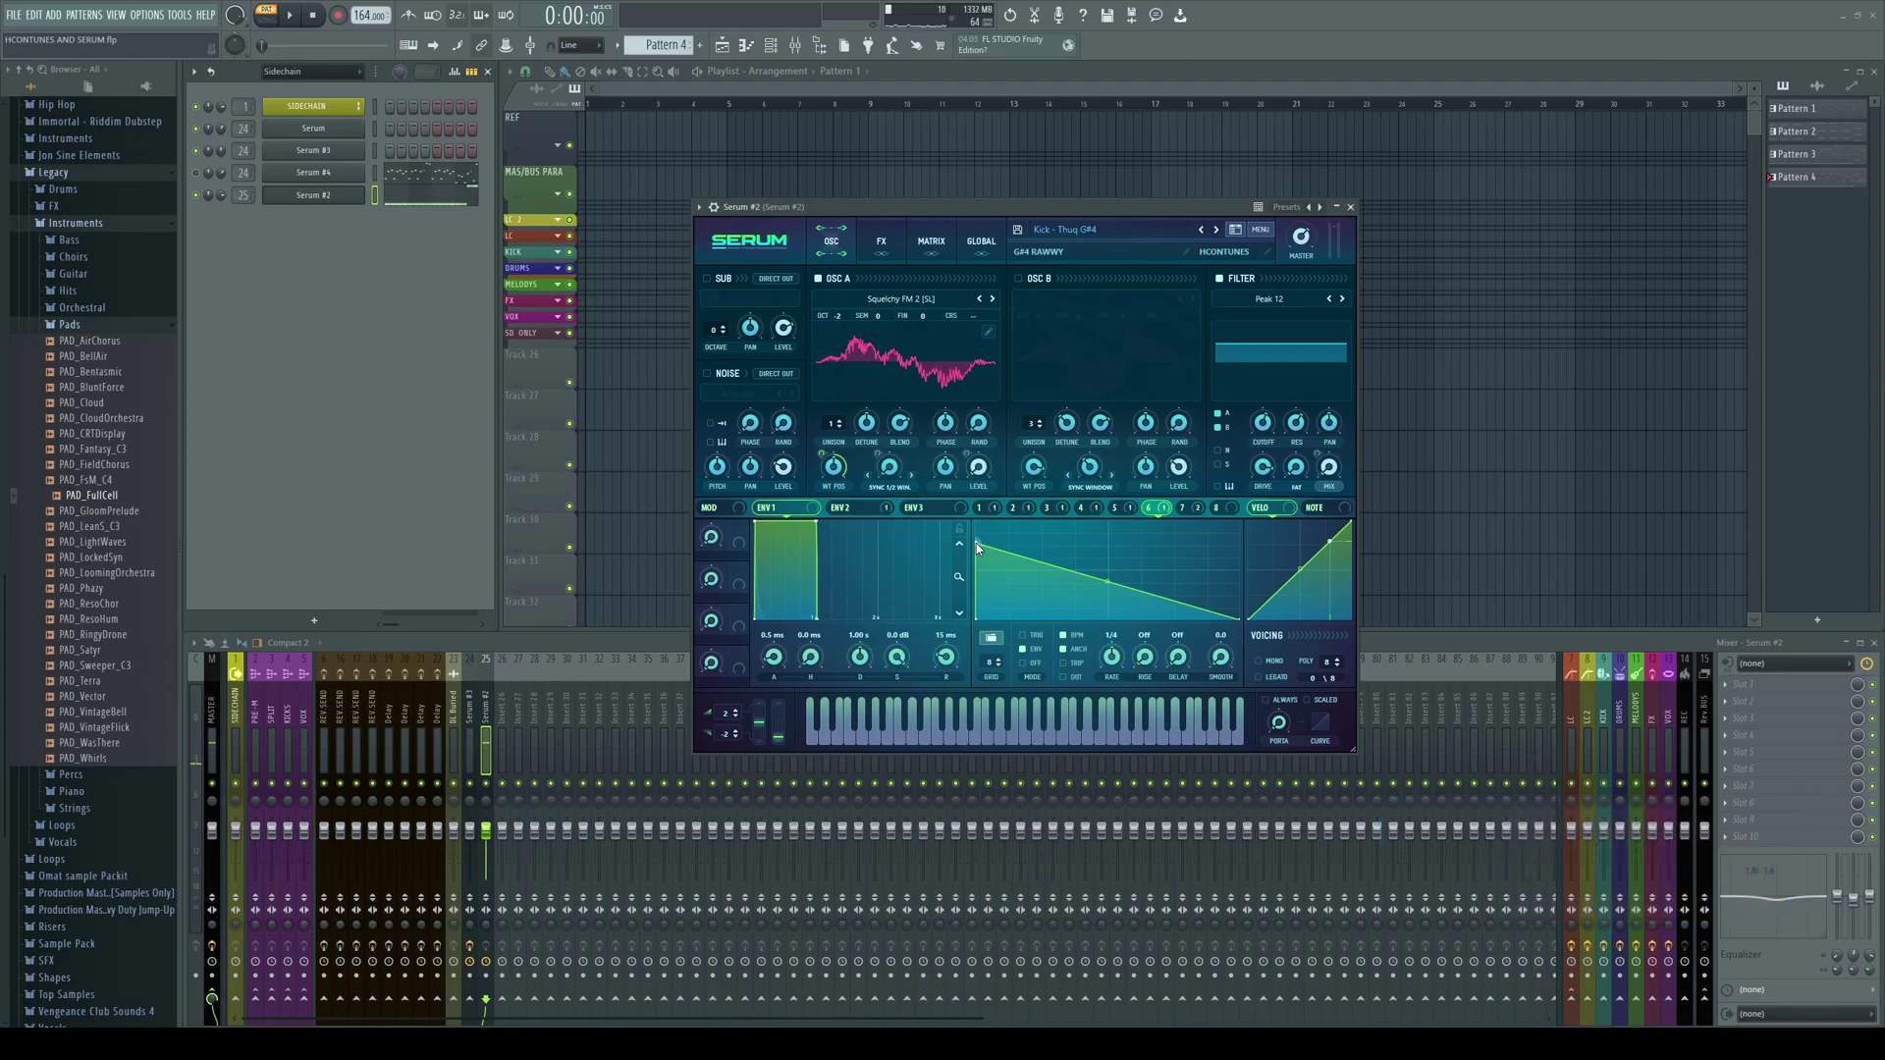
Try bypassing the Tube distortion in the effects rack, returning to the oscillator page
left_click(877, 251)
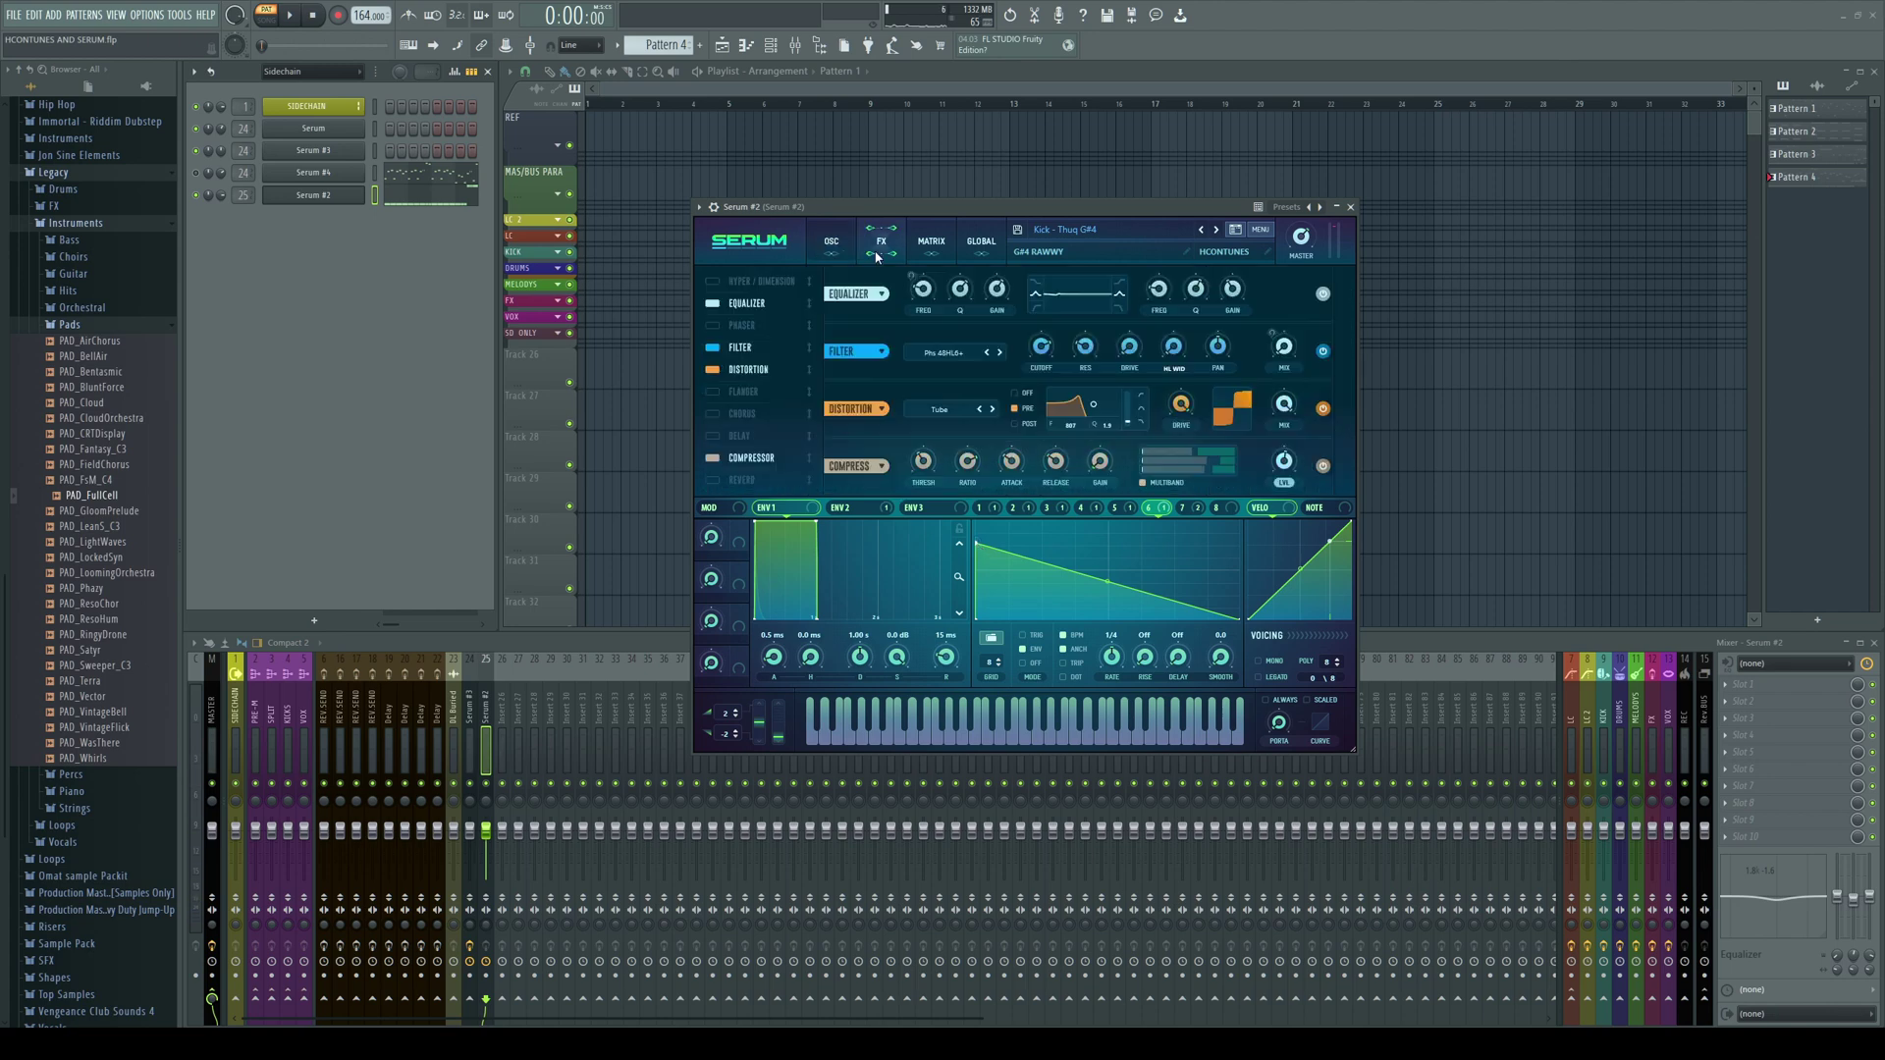
left_click(1323, 409)
left_click(834, 247)
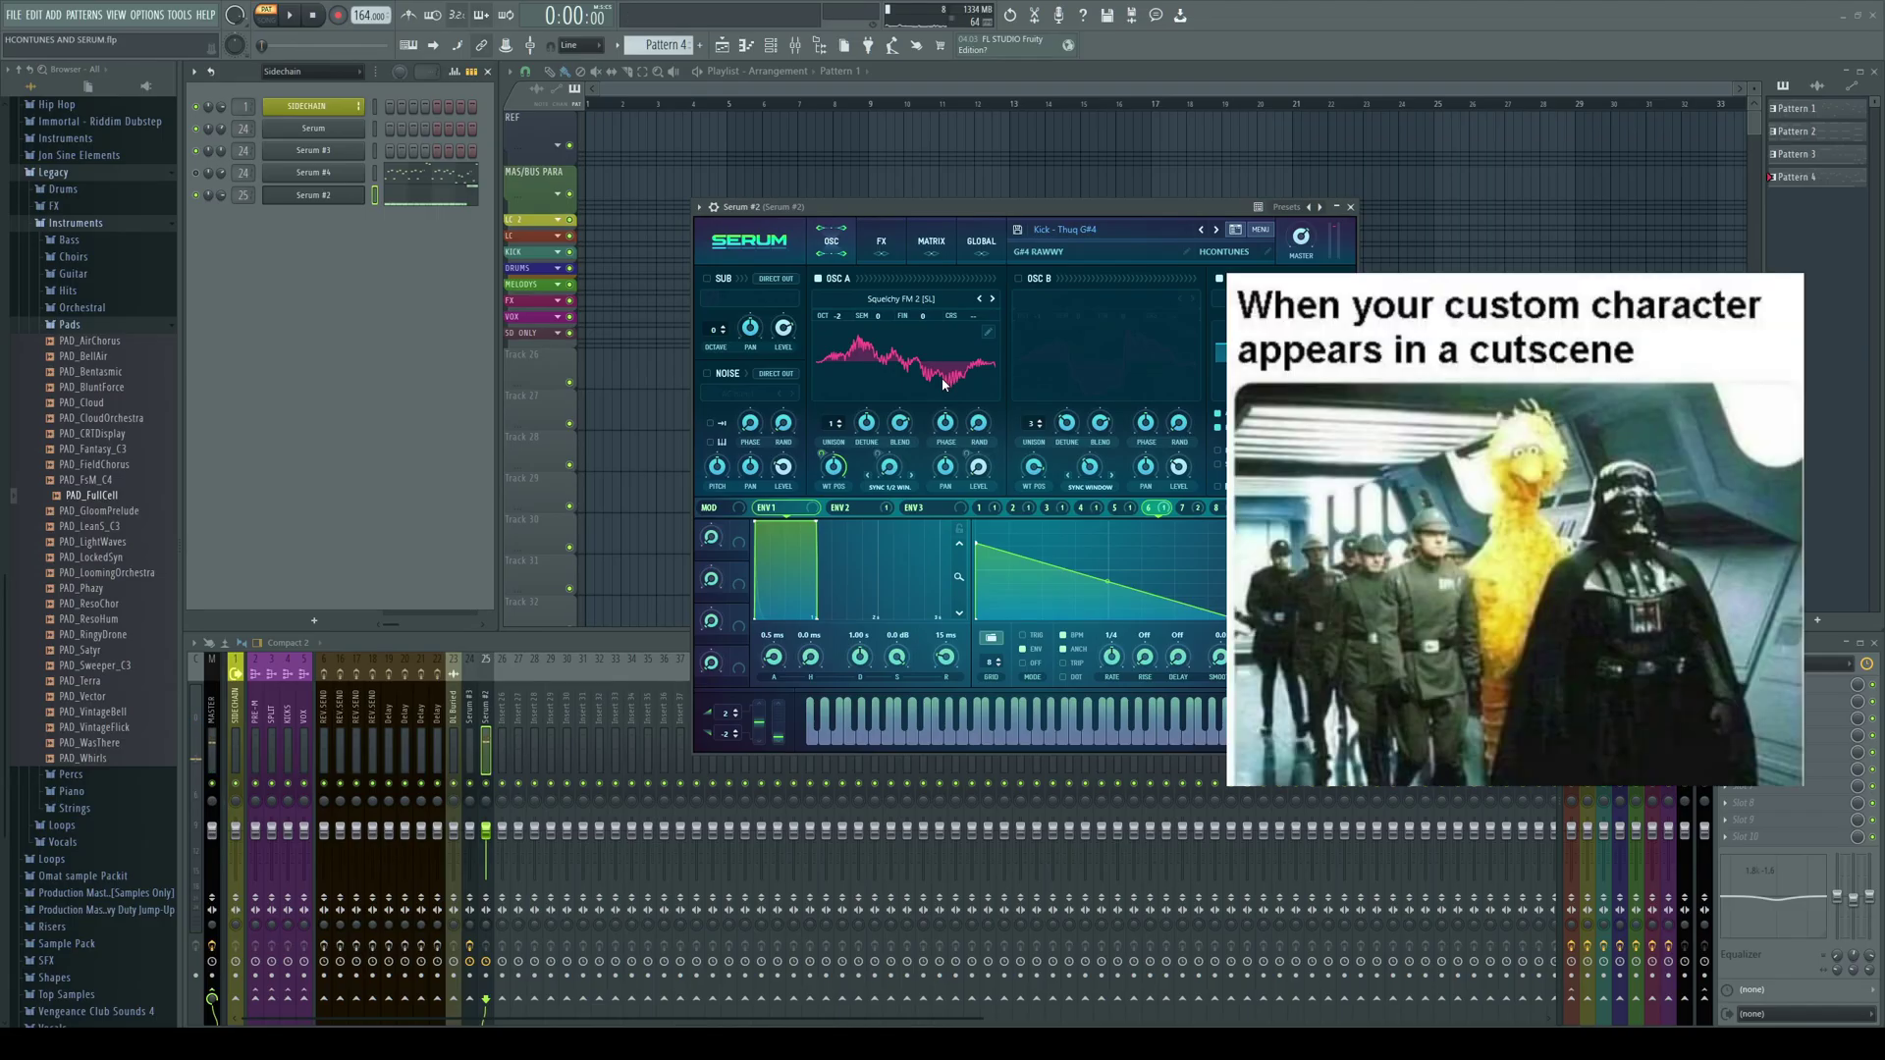
Compare the kick with the LFO 6 to A WTPos modulation output at 0 and at 100 in the matrix
left_click(937, 253)
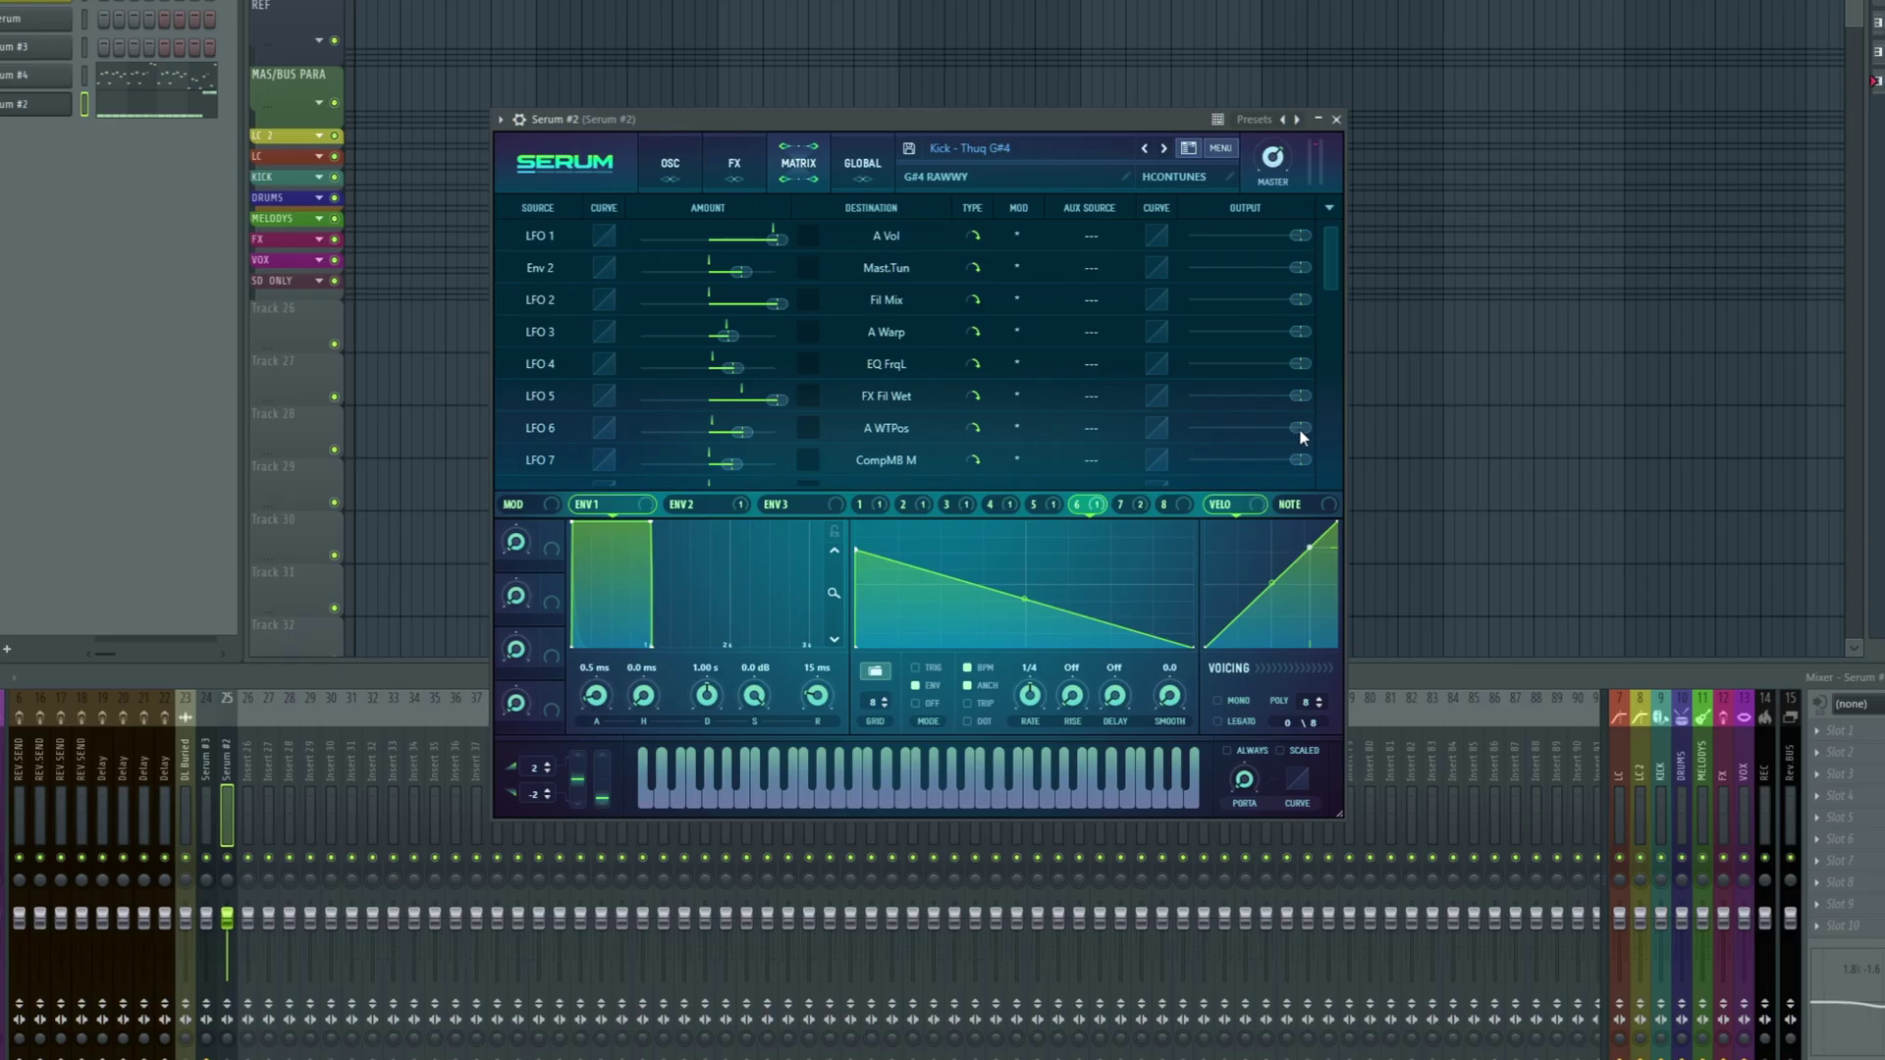
left_click_drag(1323, 448, 1147, 446)
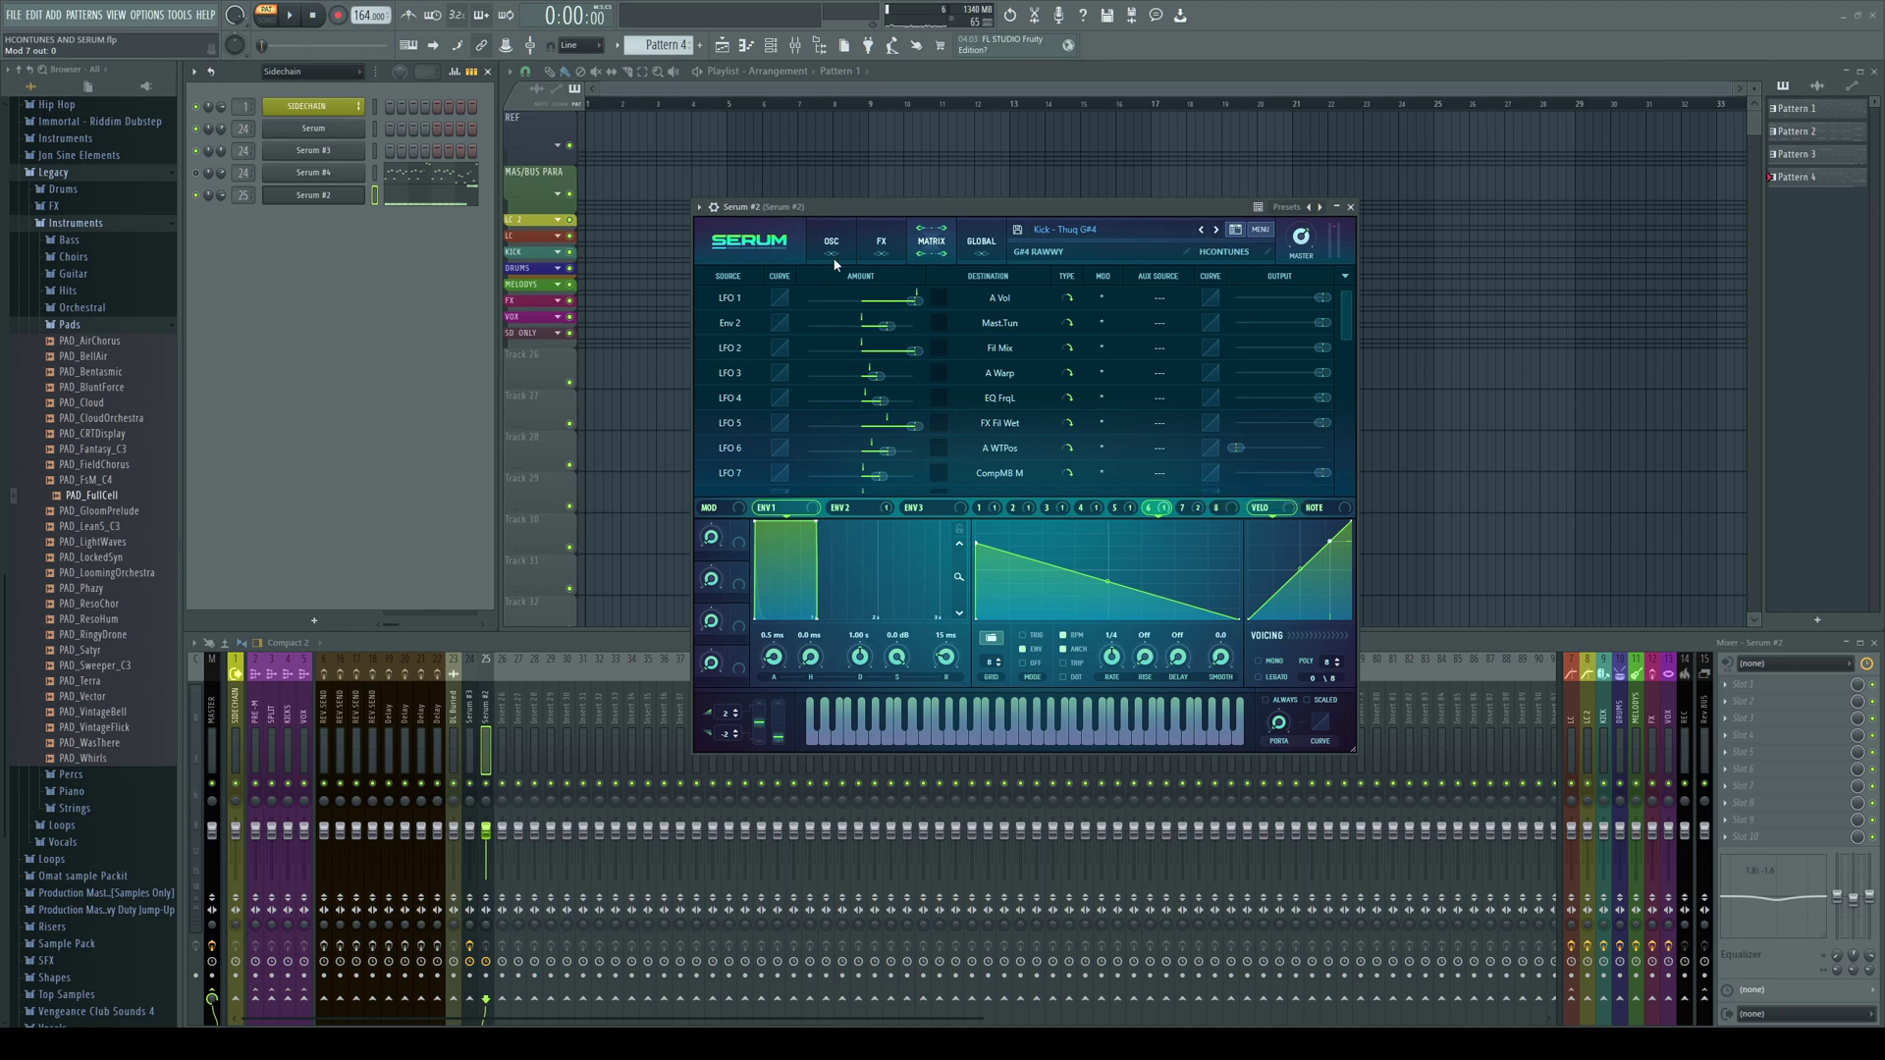
left_click(881, 243)
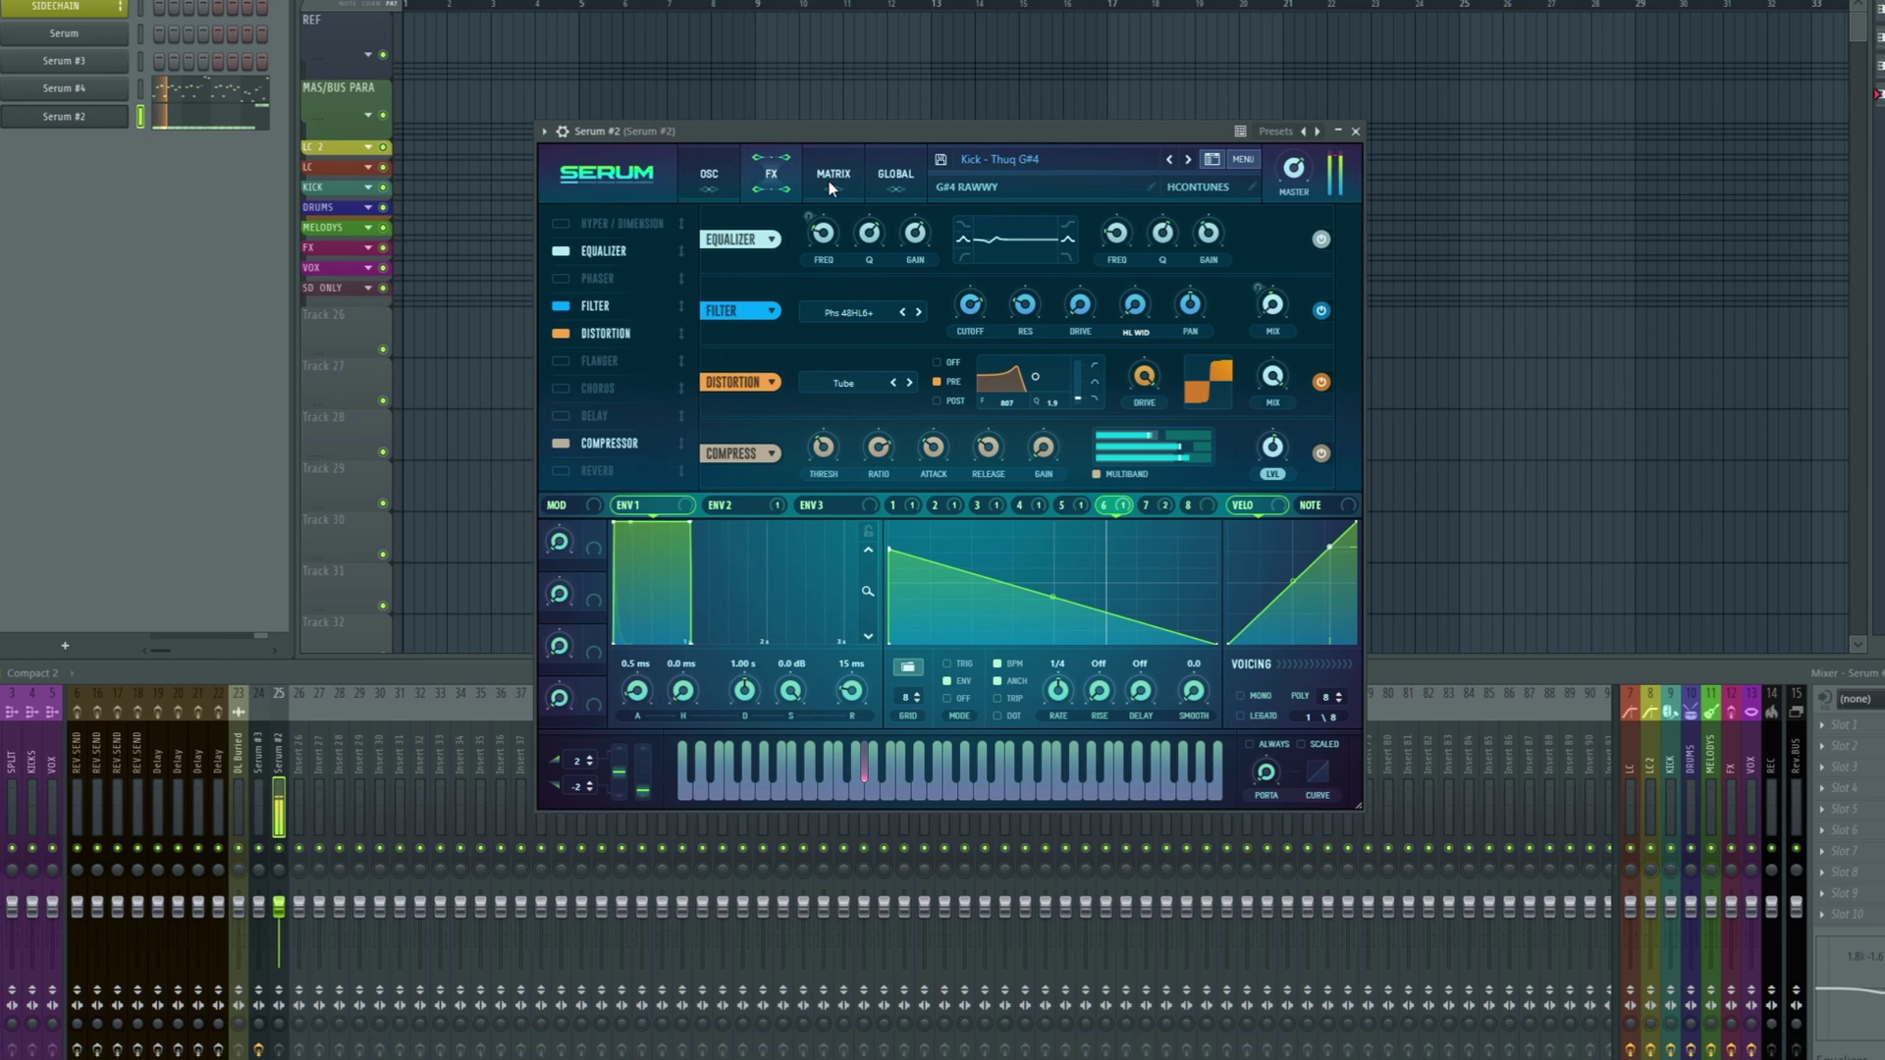
left_click(931, 242)
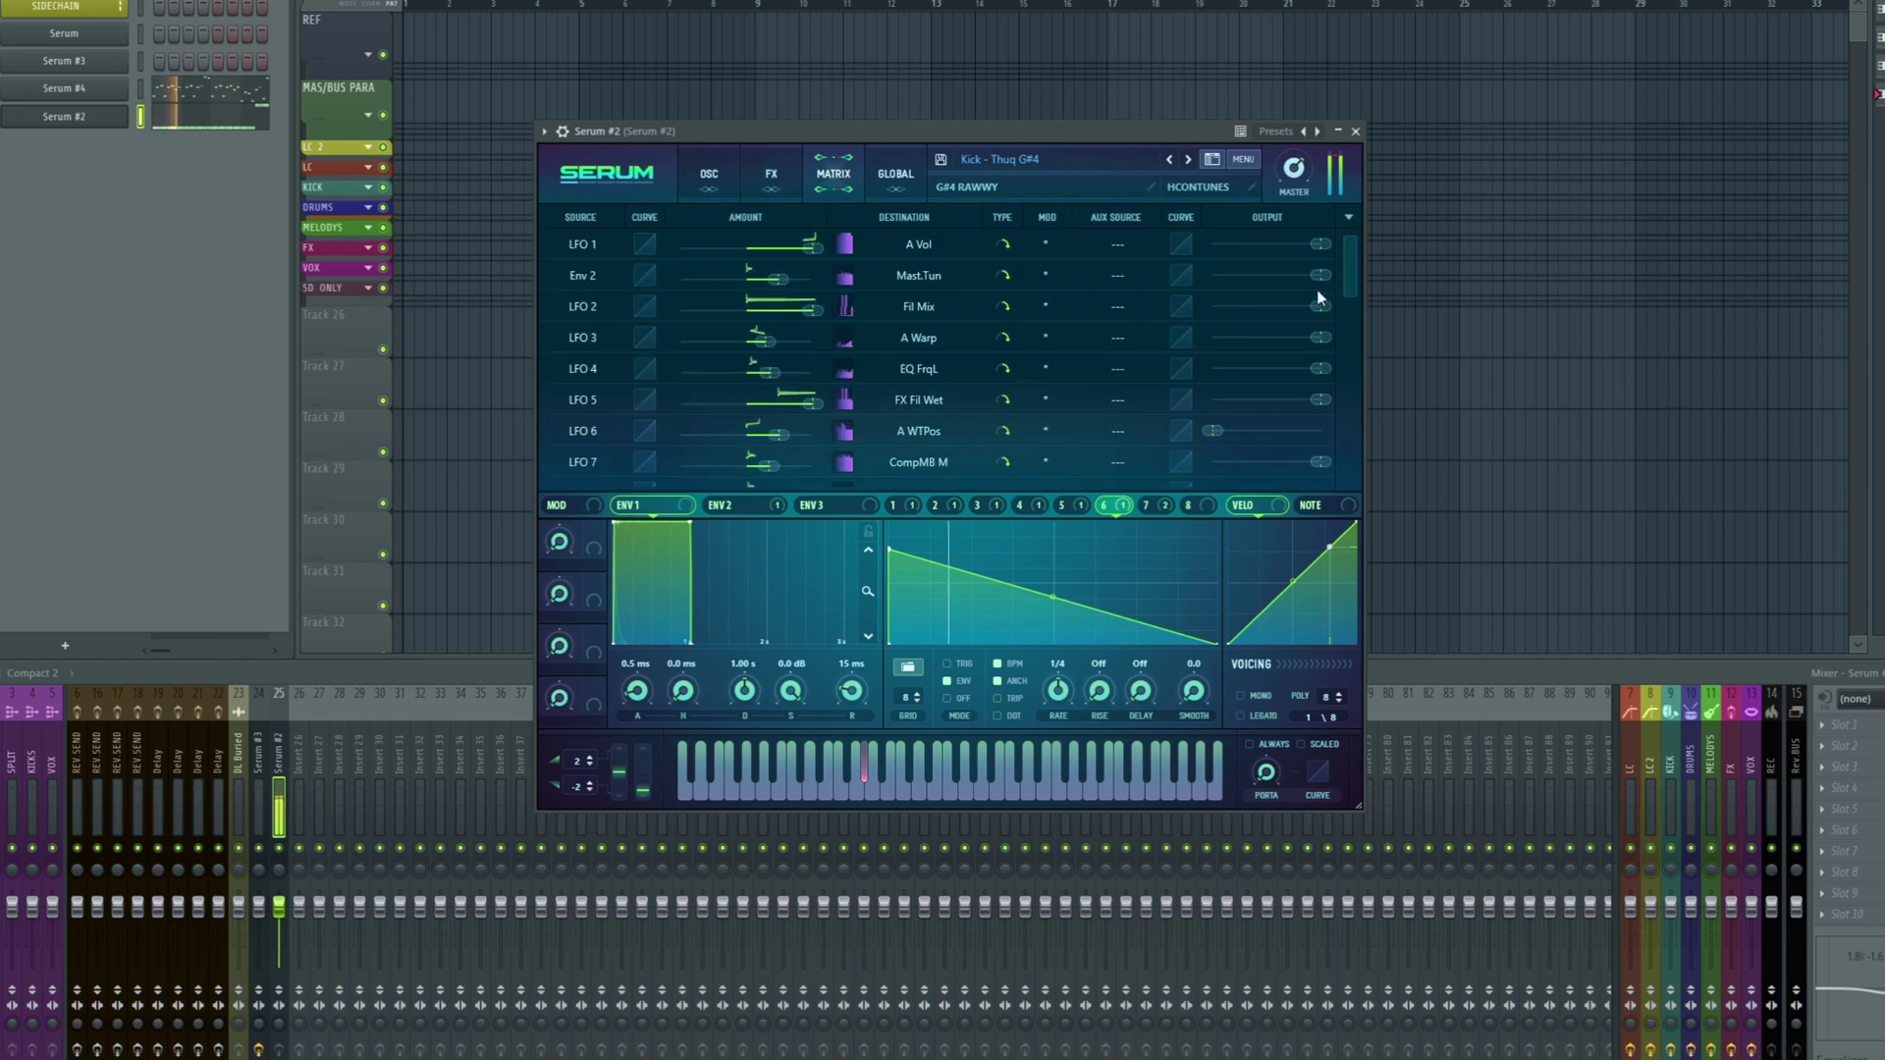
double_click(1213, 431)
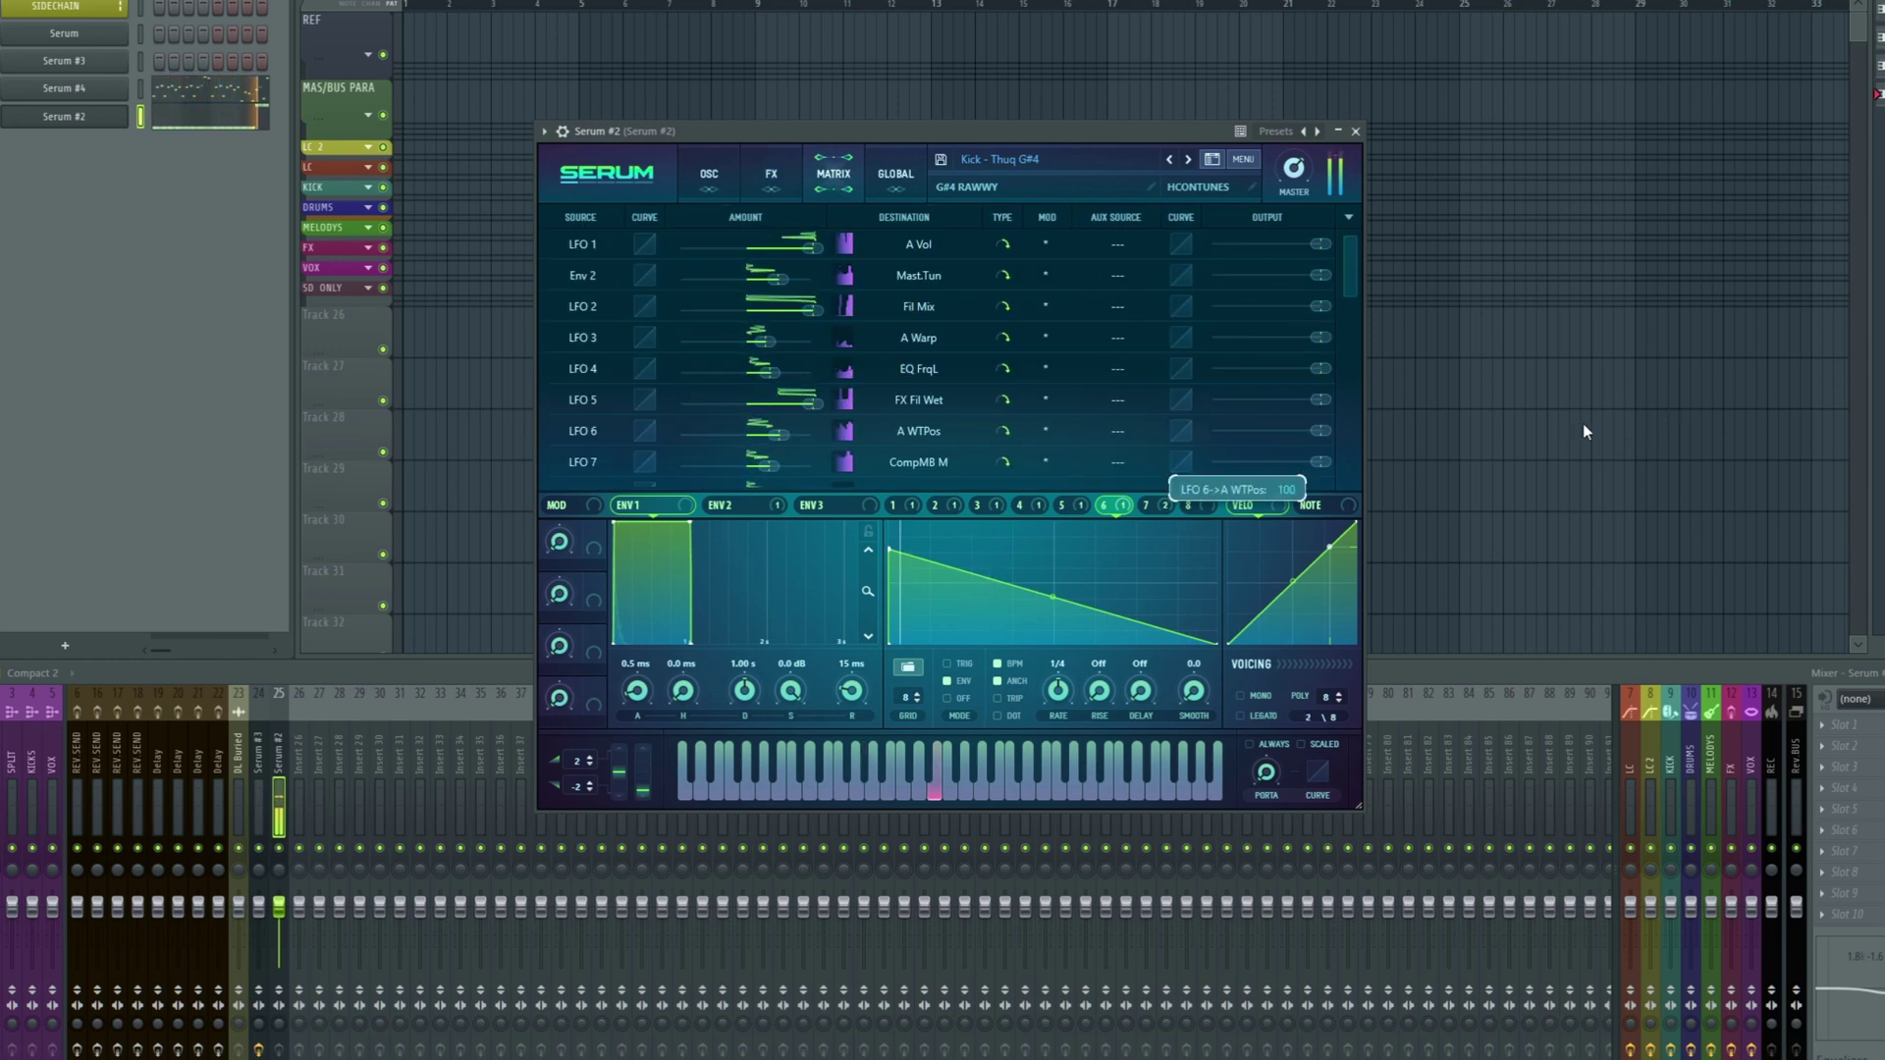
left_click_drag(1321, 431, 1213, 431)
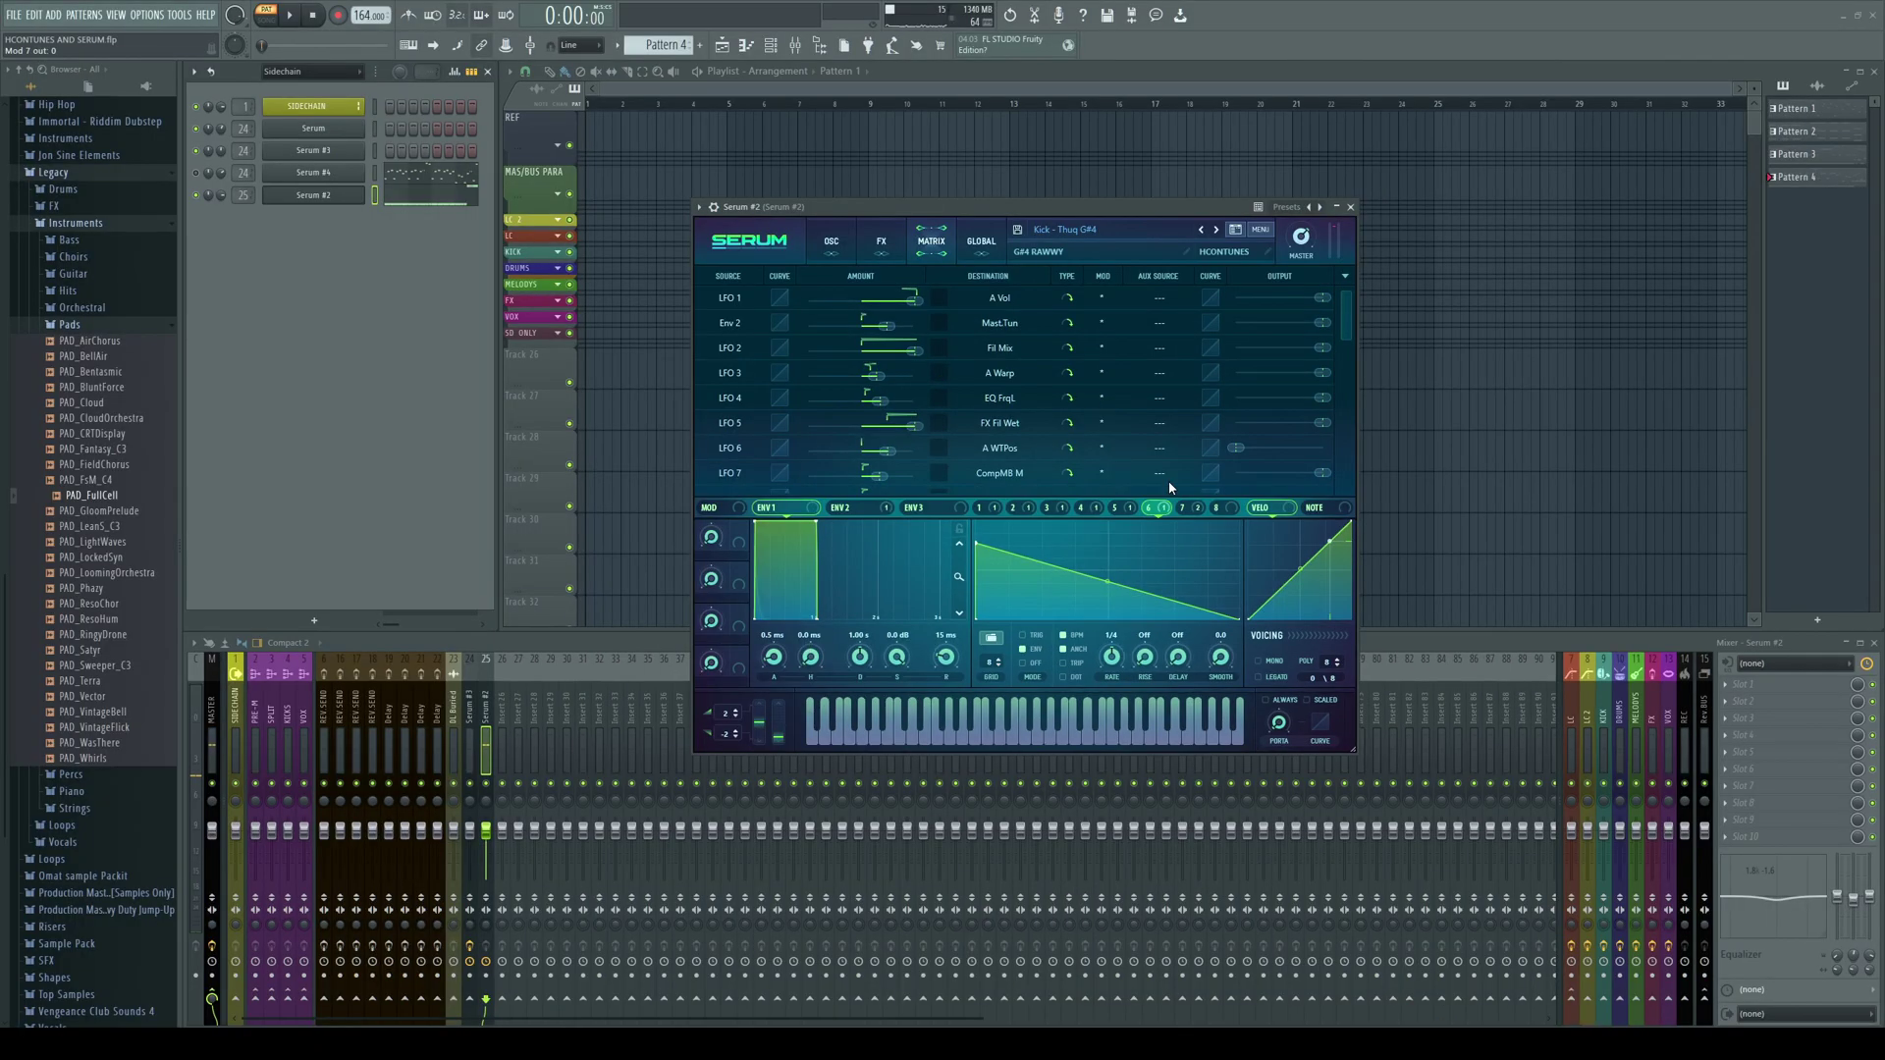
key("space")
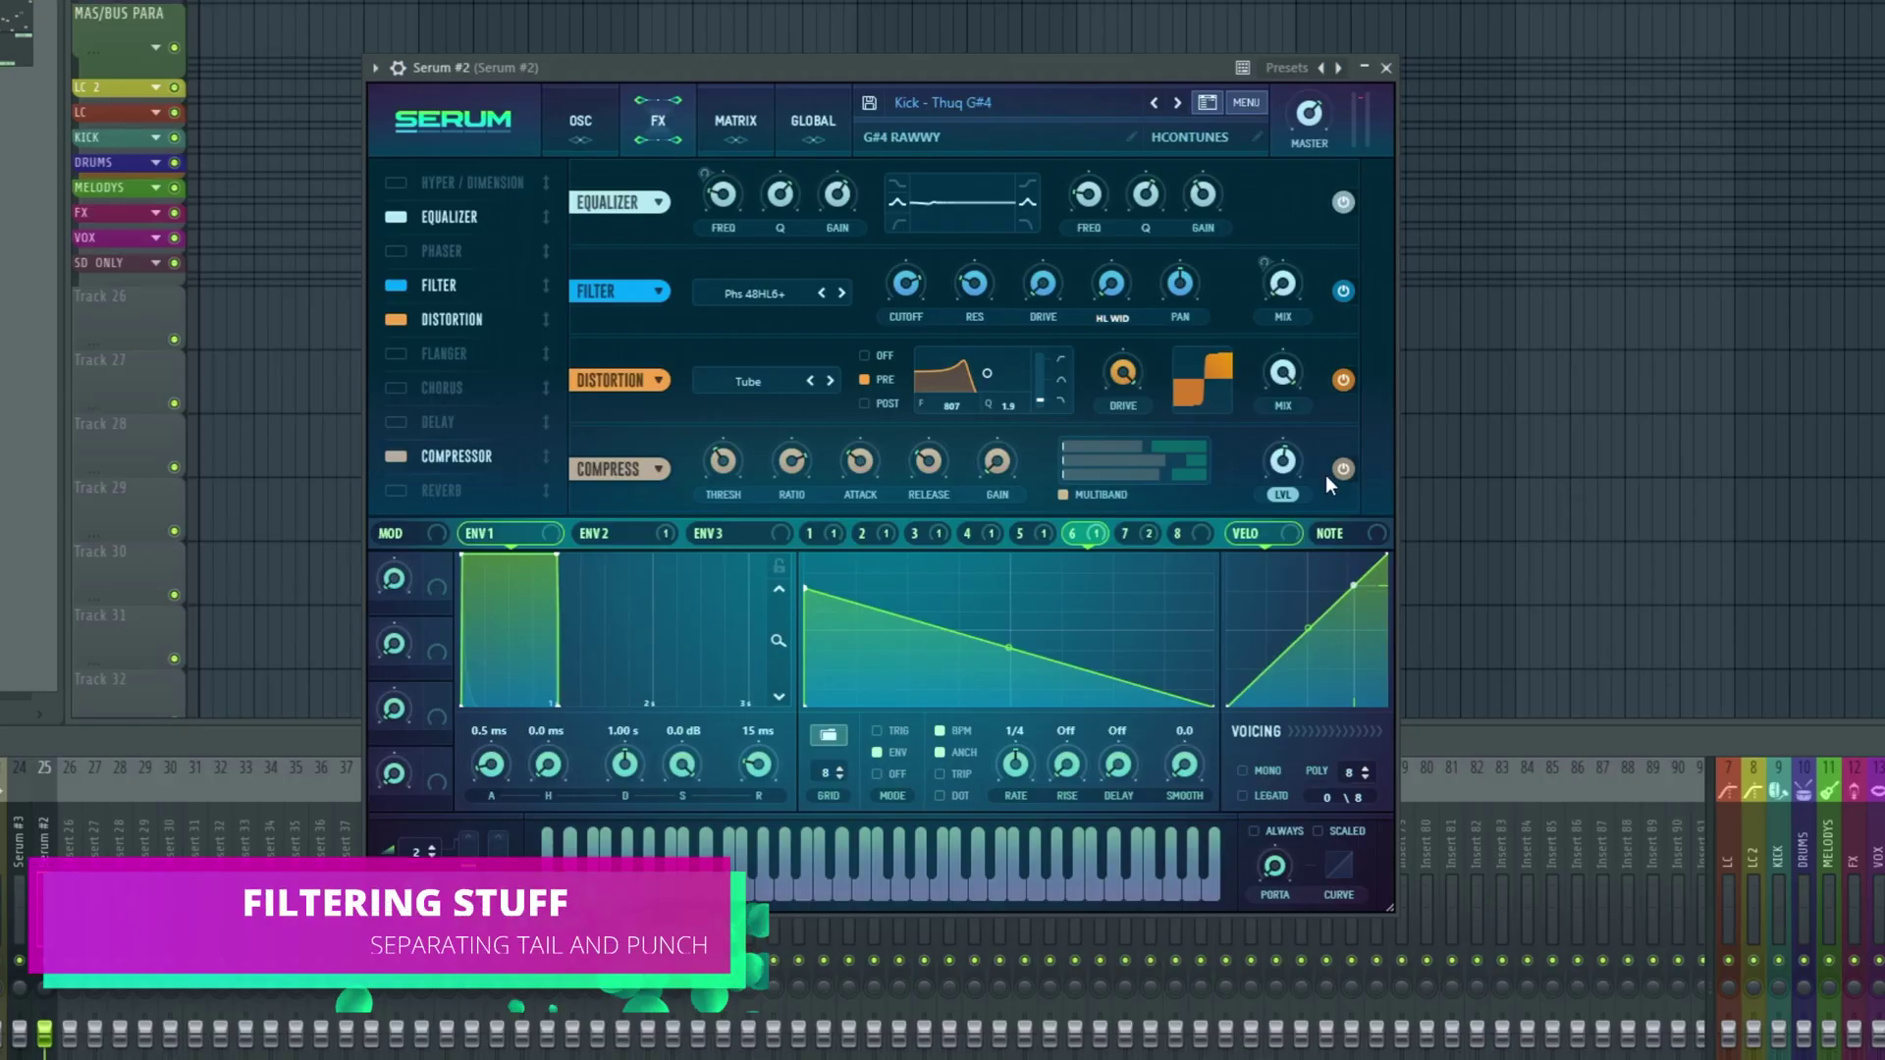
Bypass the equalizer, filter and distortion effects, leaving only the compressor active
left_click(1343, 380)
left_click(1342, 290)
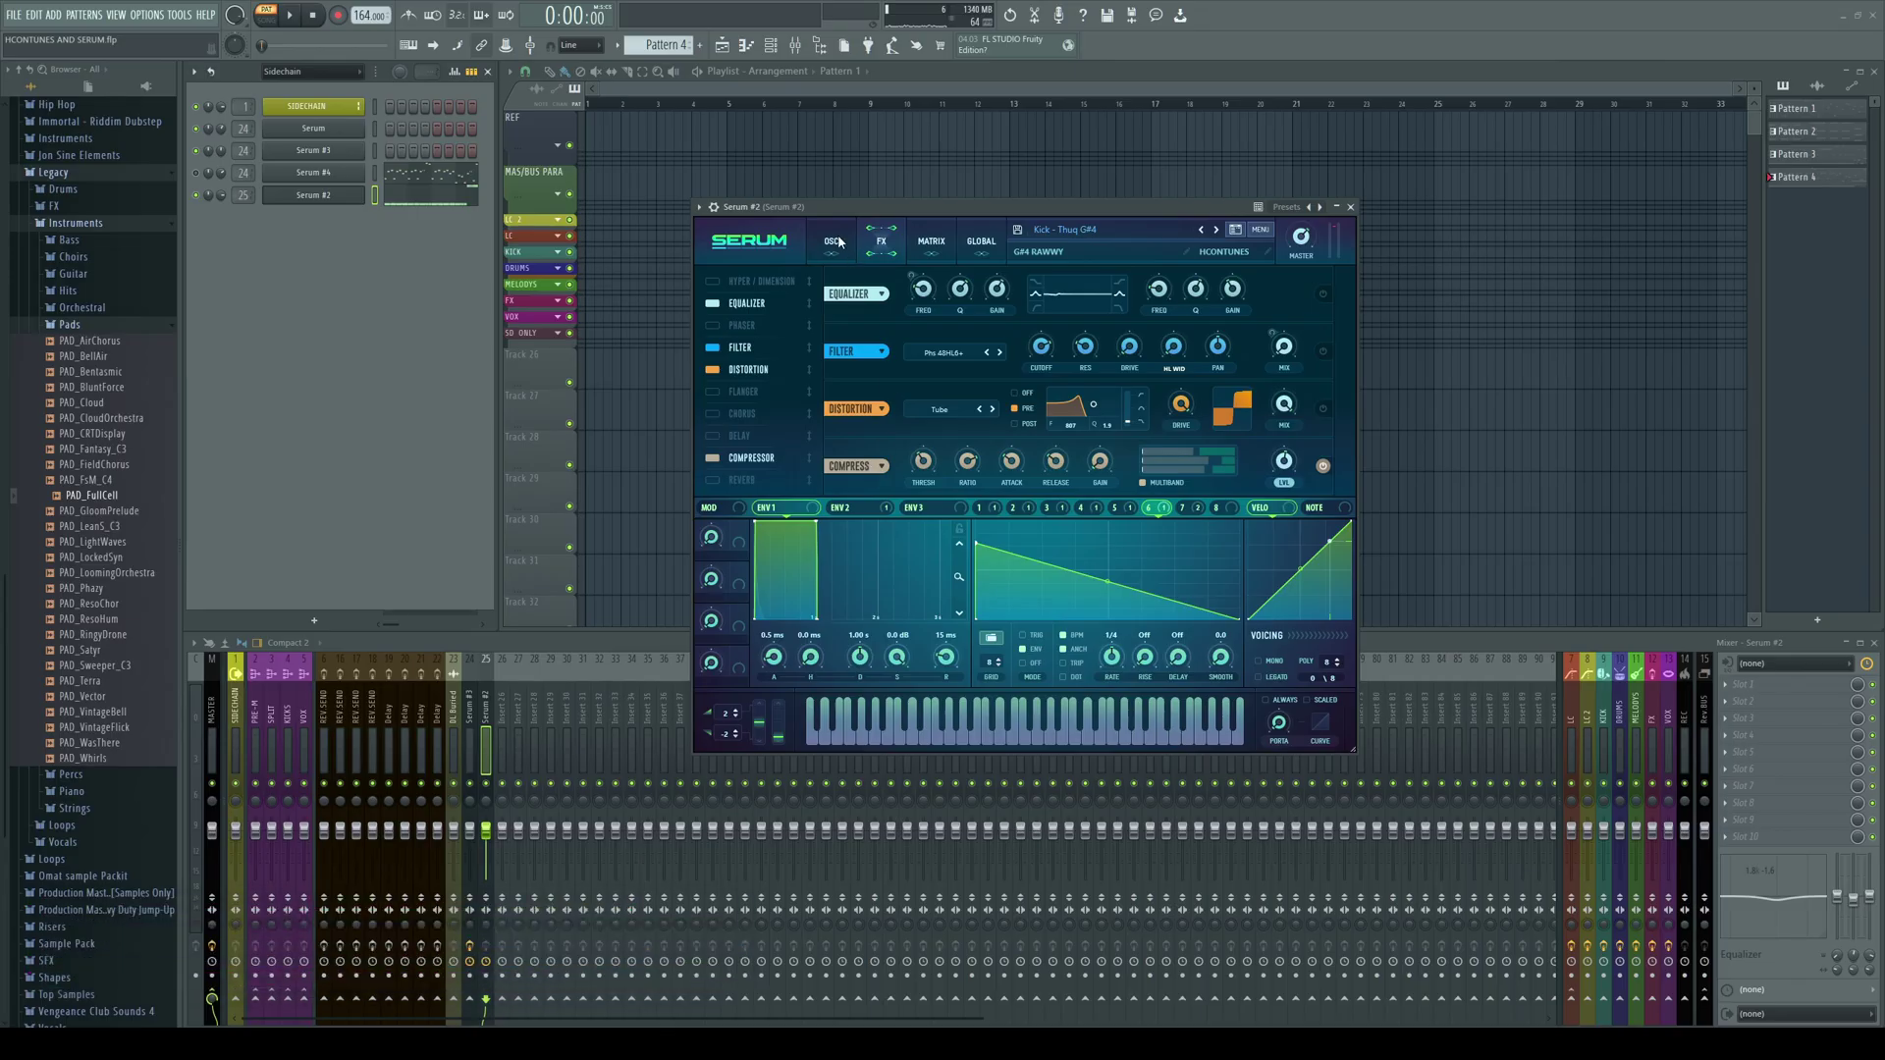
Play the pattern from the oscillator page and switch the Peak 12 filter off and back on to compare
left_click(833, 241)
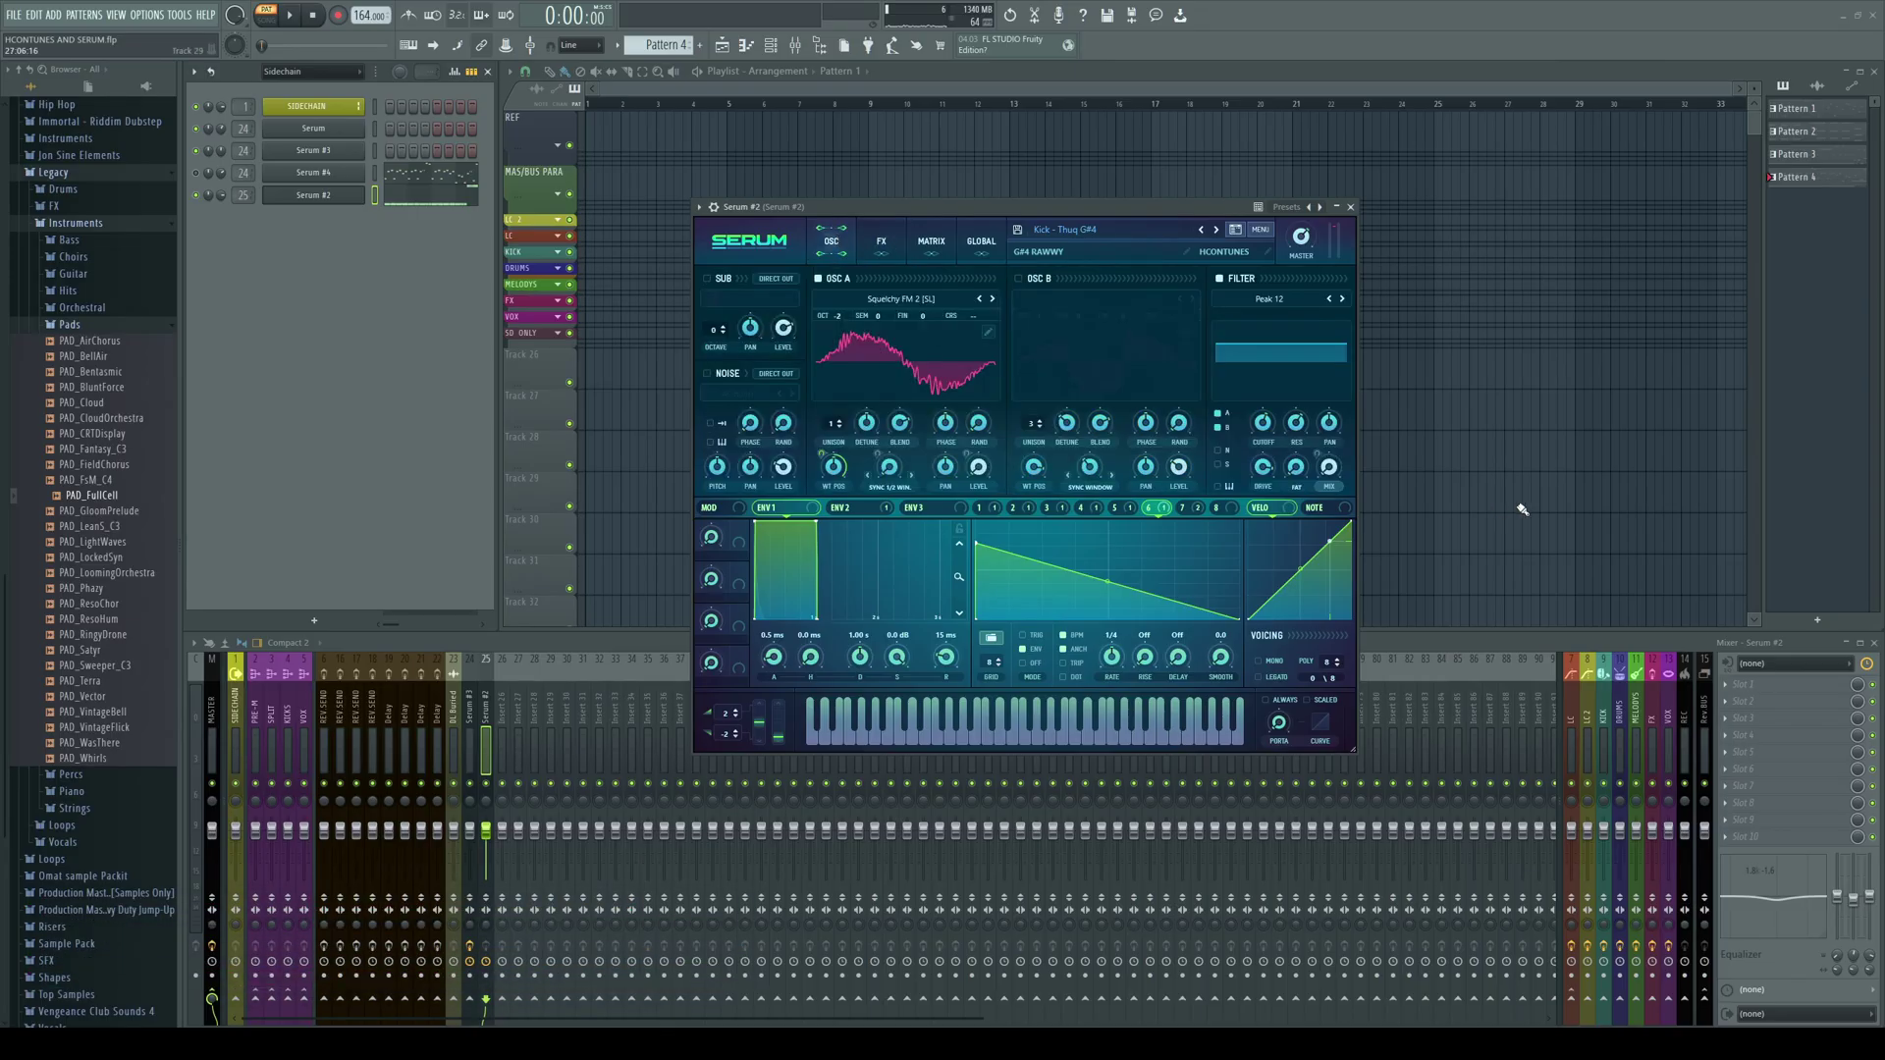
key("space")
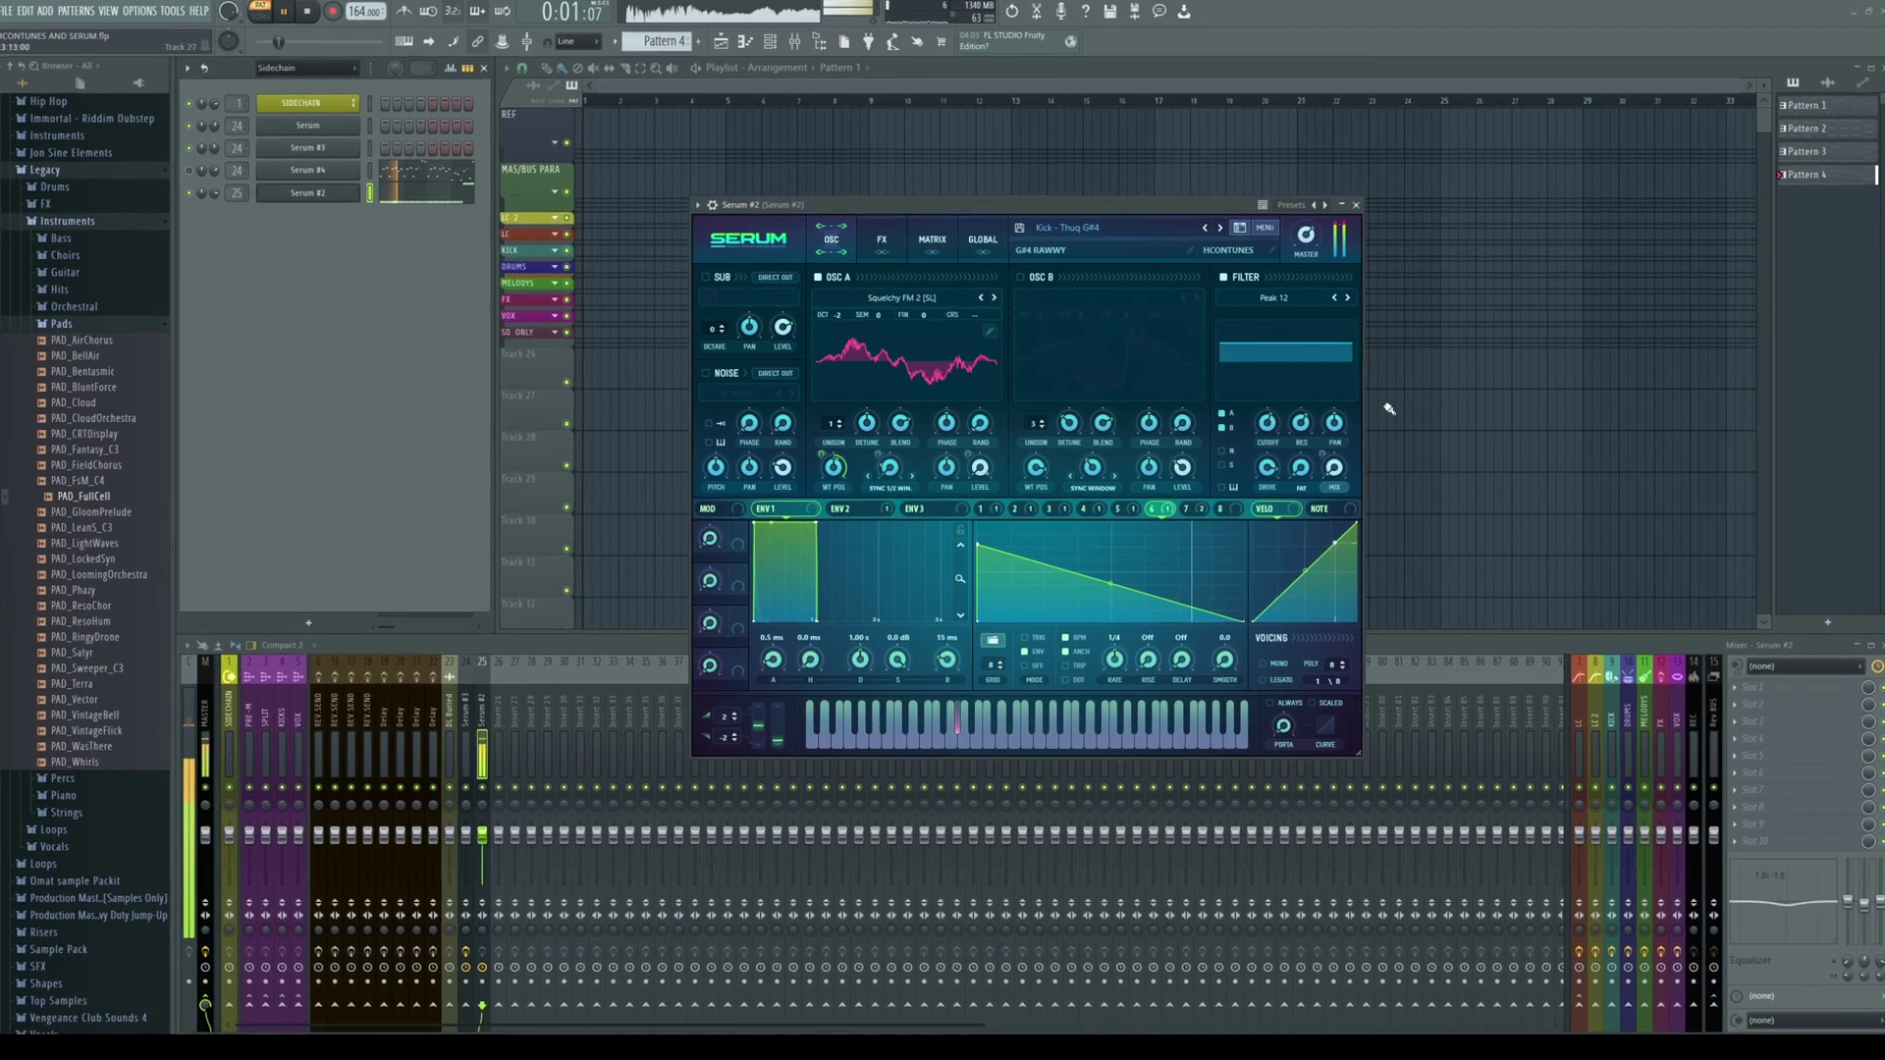
left_click(1225, 275)
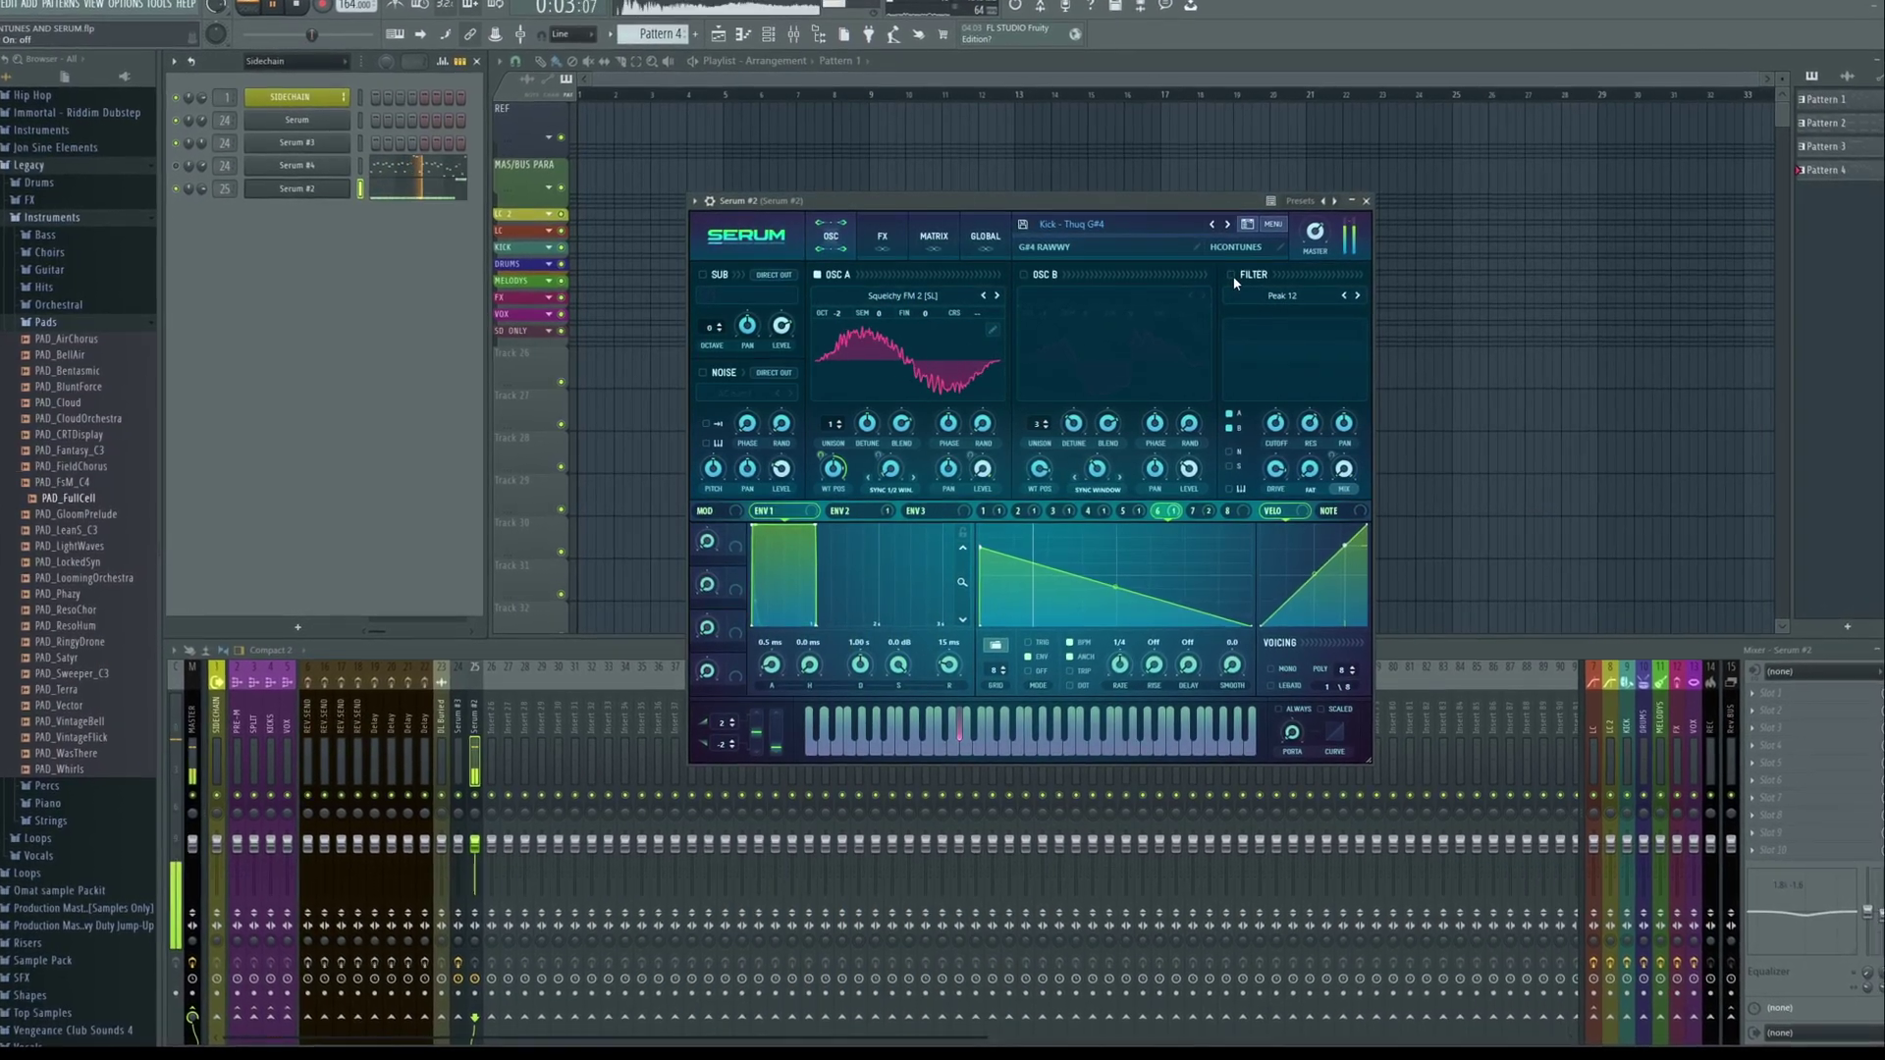
left_click(1234, 275)
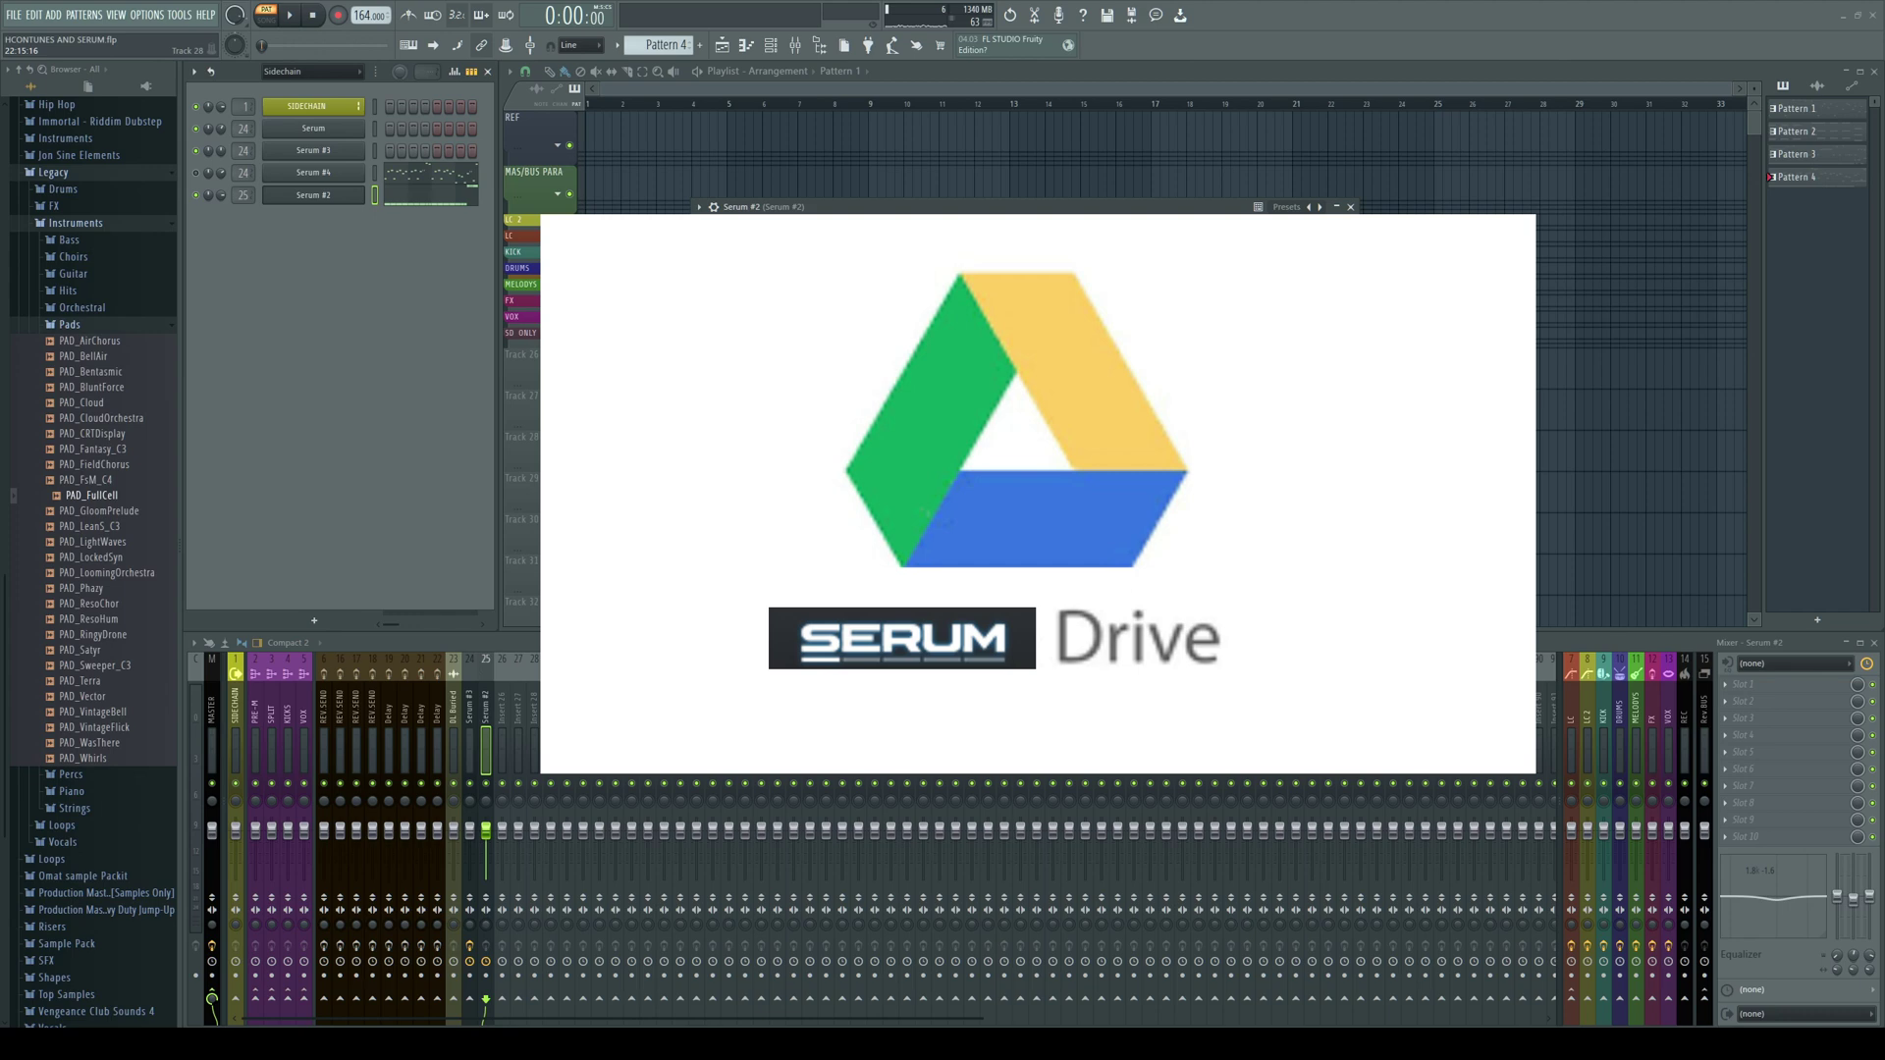
Select LFO 2 and set its modulation amount on the filter mix to 100 during playback
left_click(1012, 508)
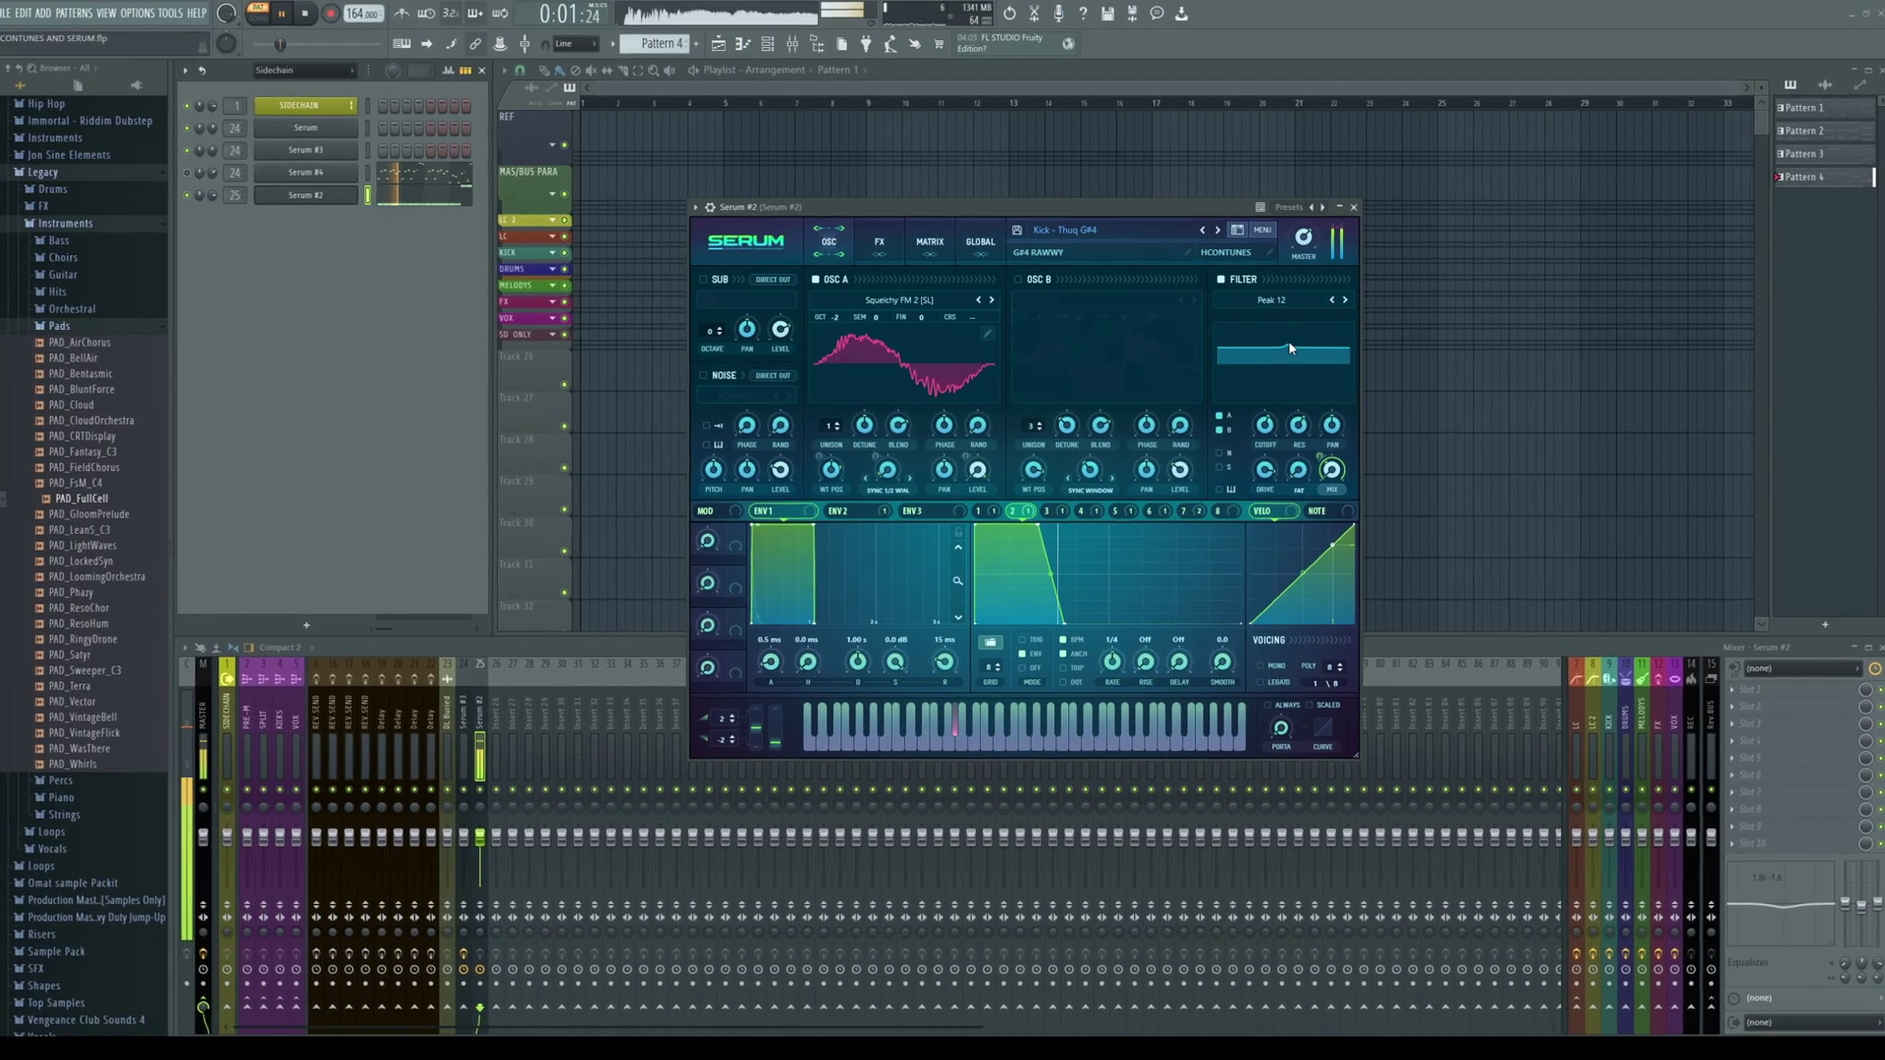
mouse_move(1332, 474)
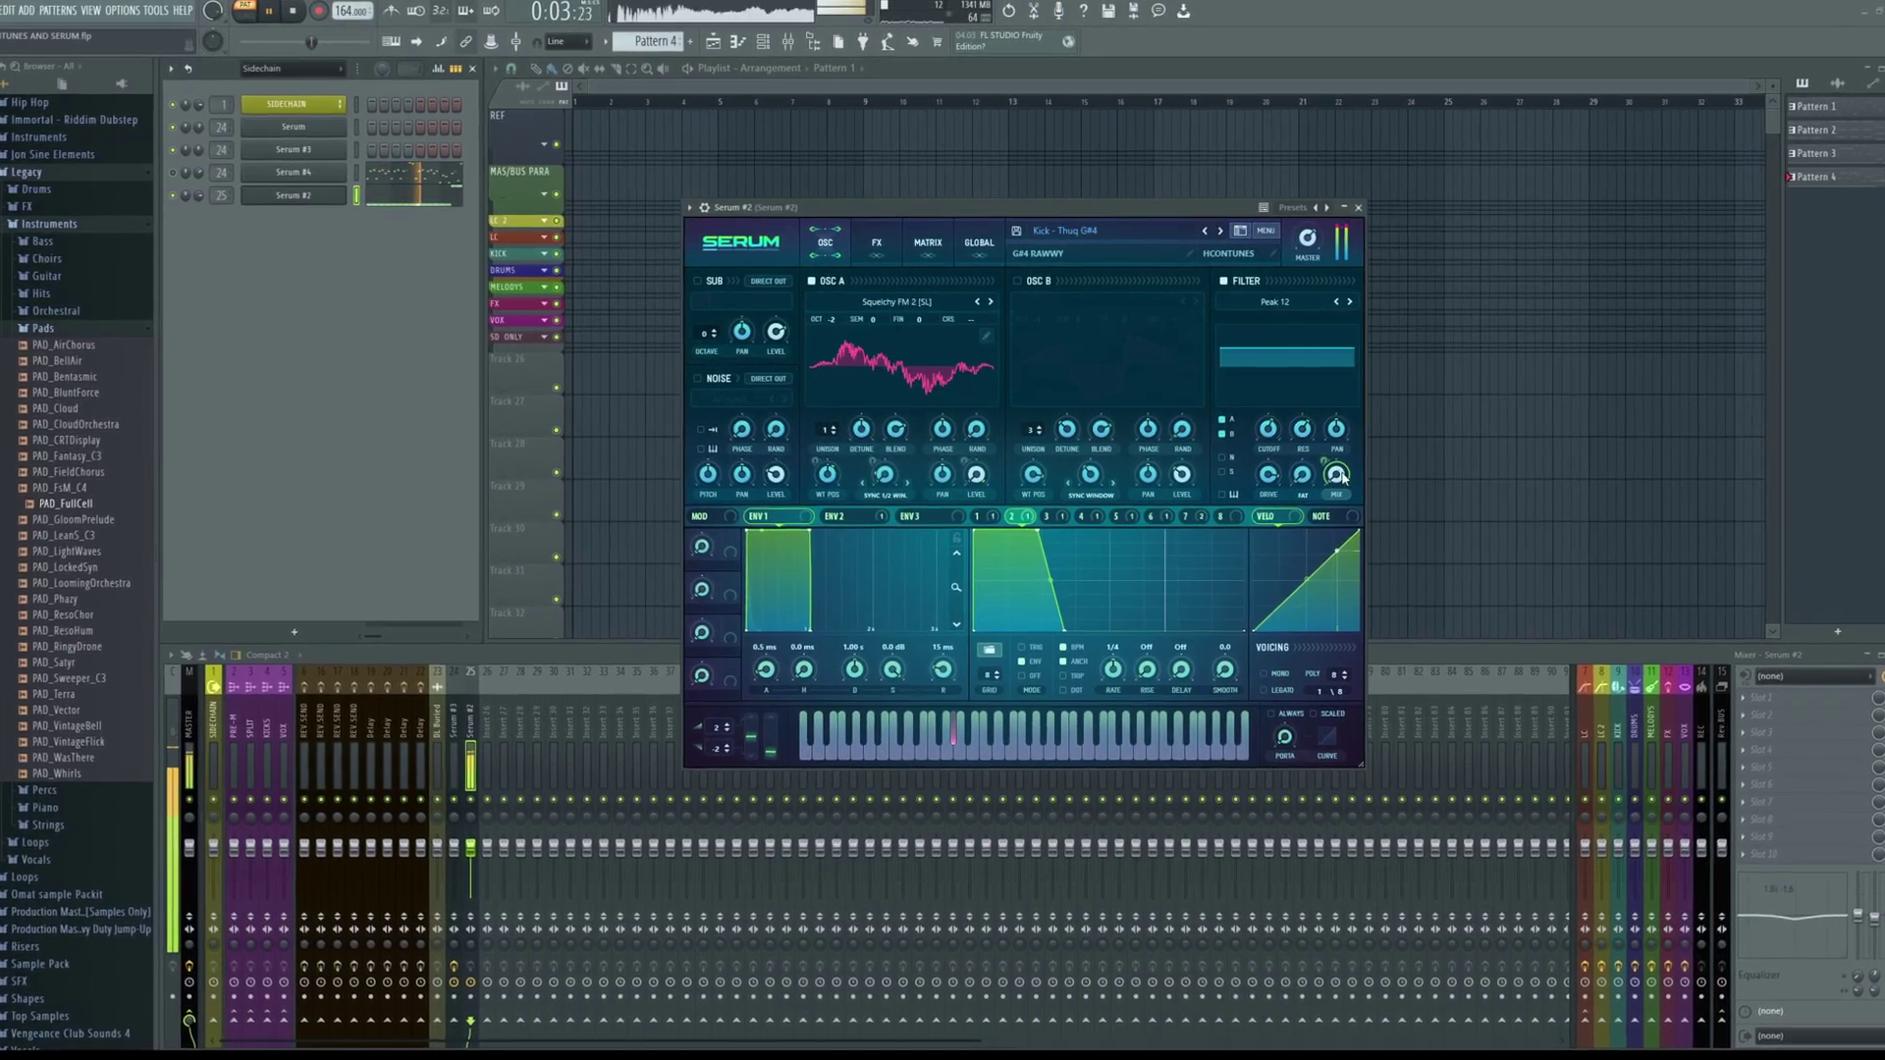
left_click_drag(1337, 475, 1453, 204)
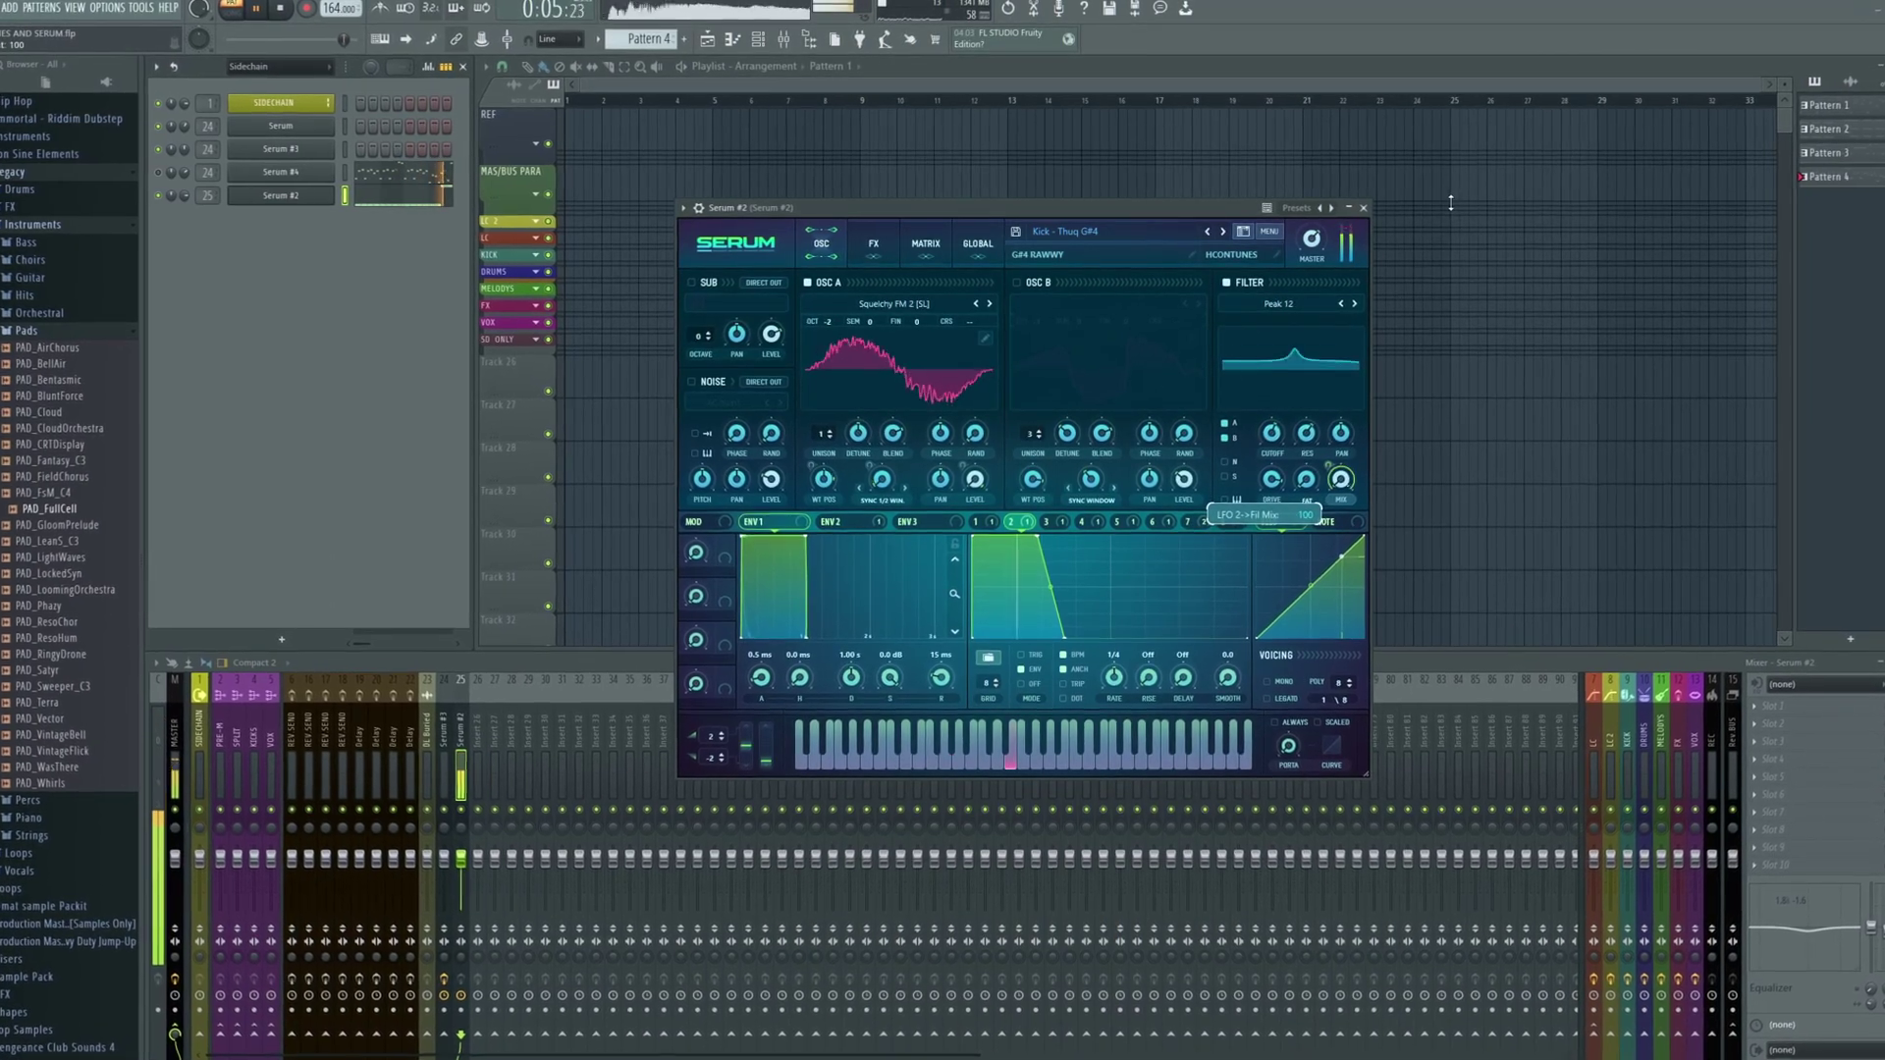
key("space")
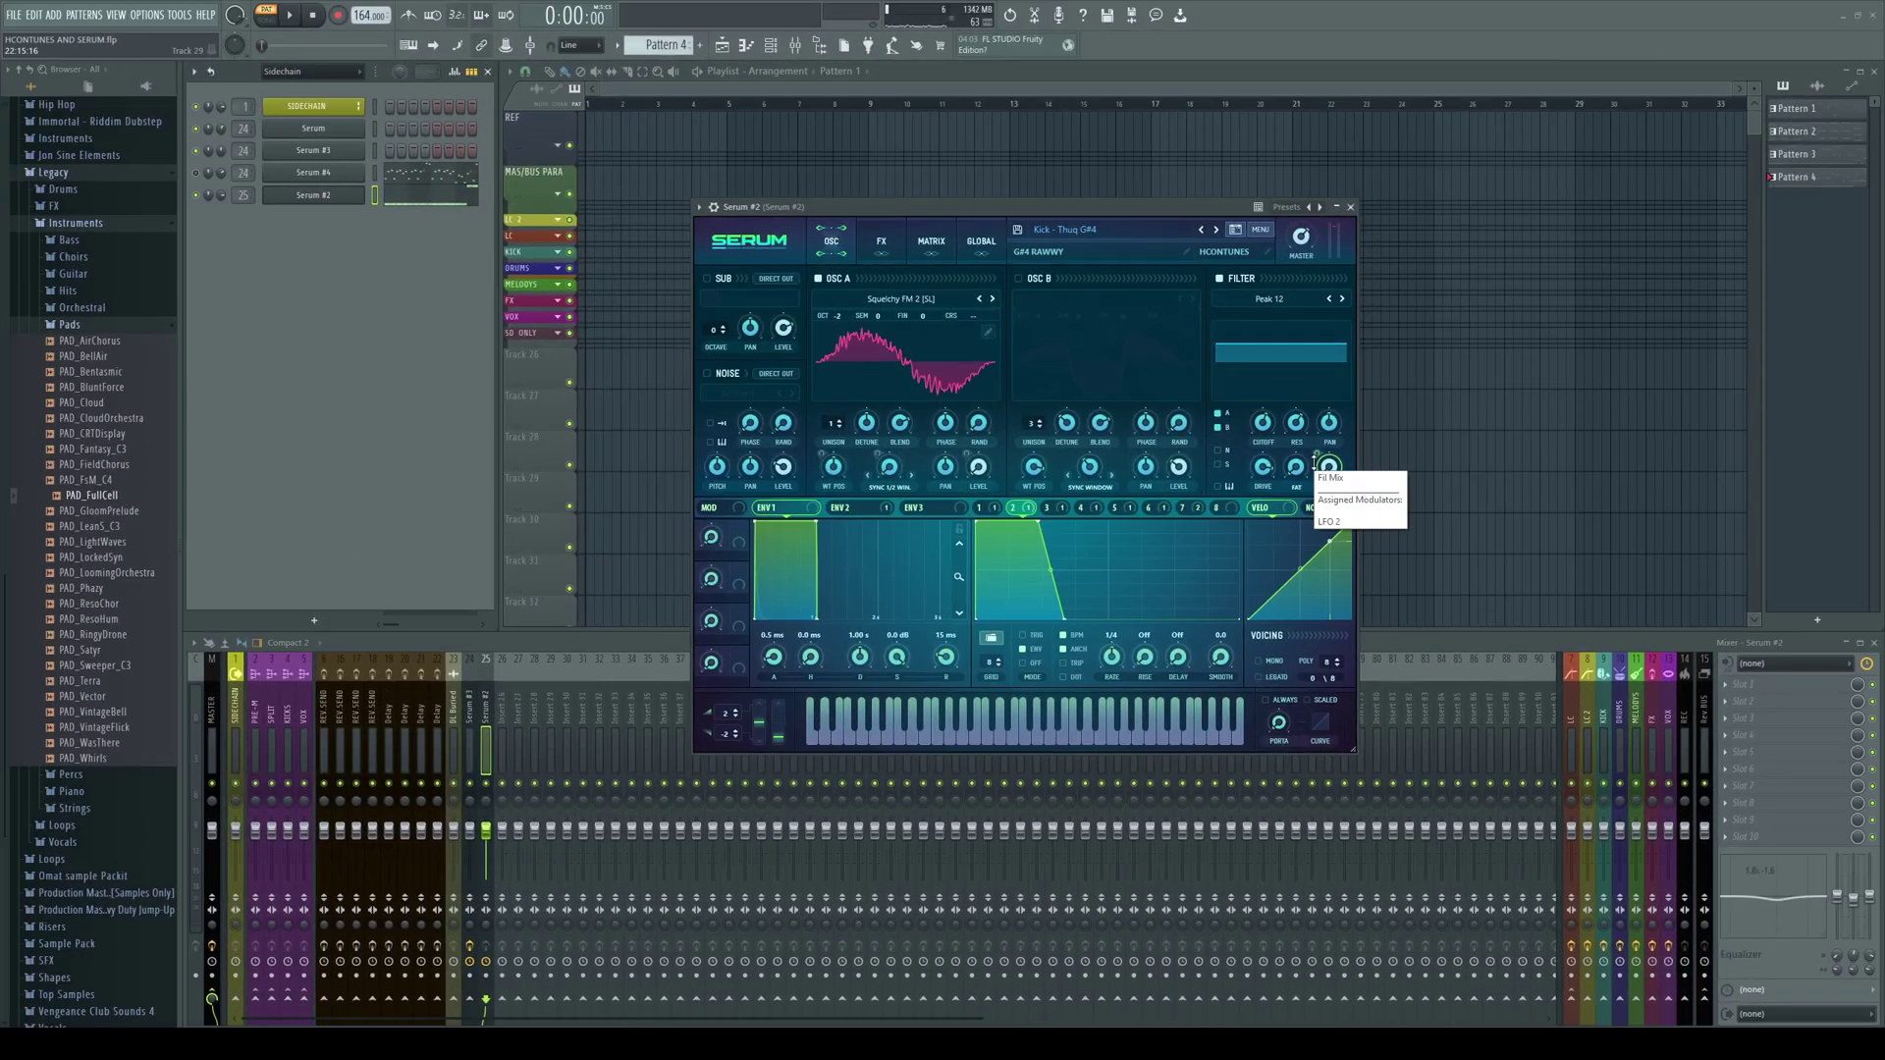
Audition the kick with LFO 2's filter mix modulation lowered to -53 and with it restored
key("space")
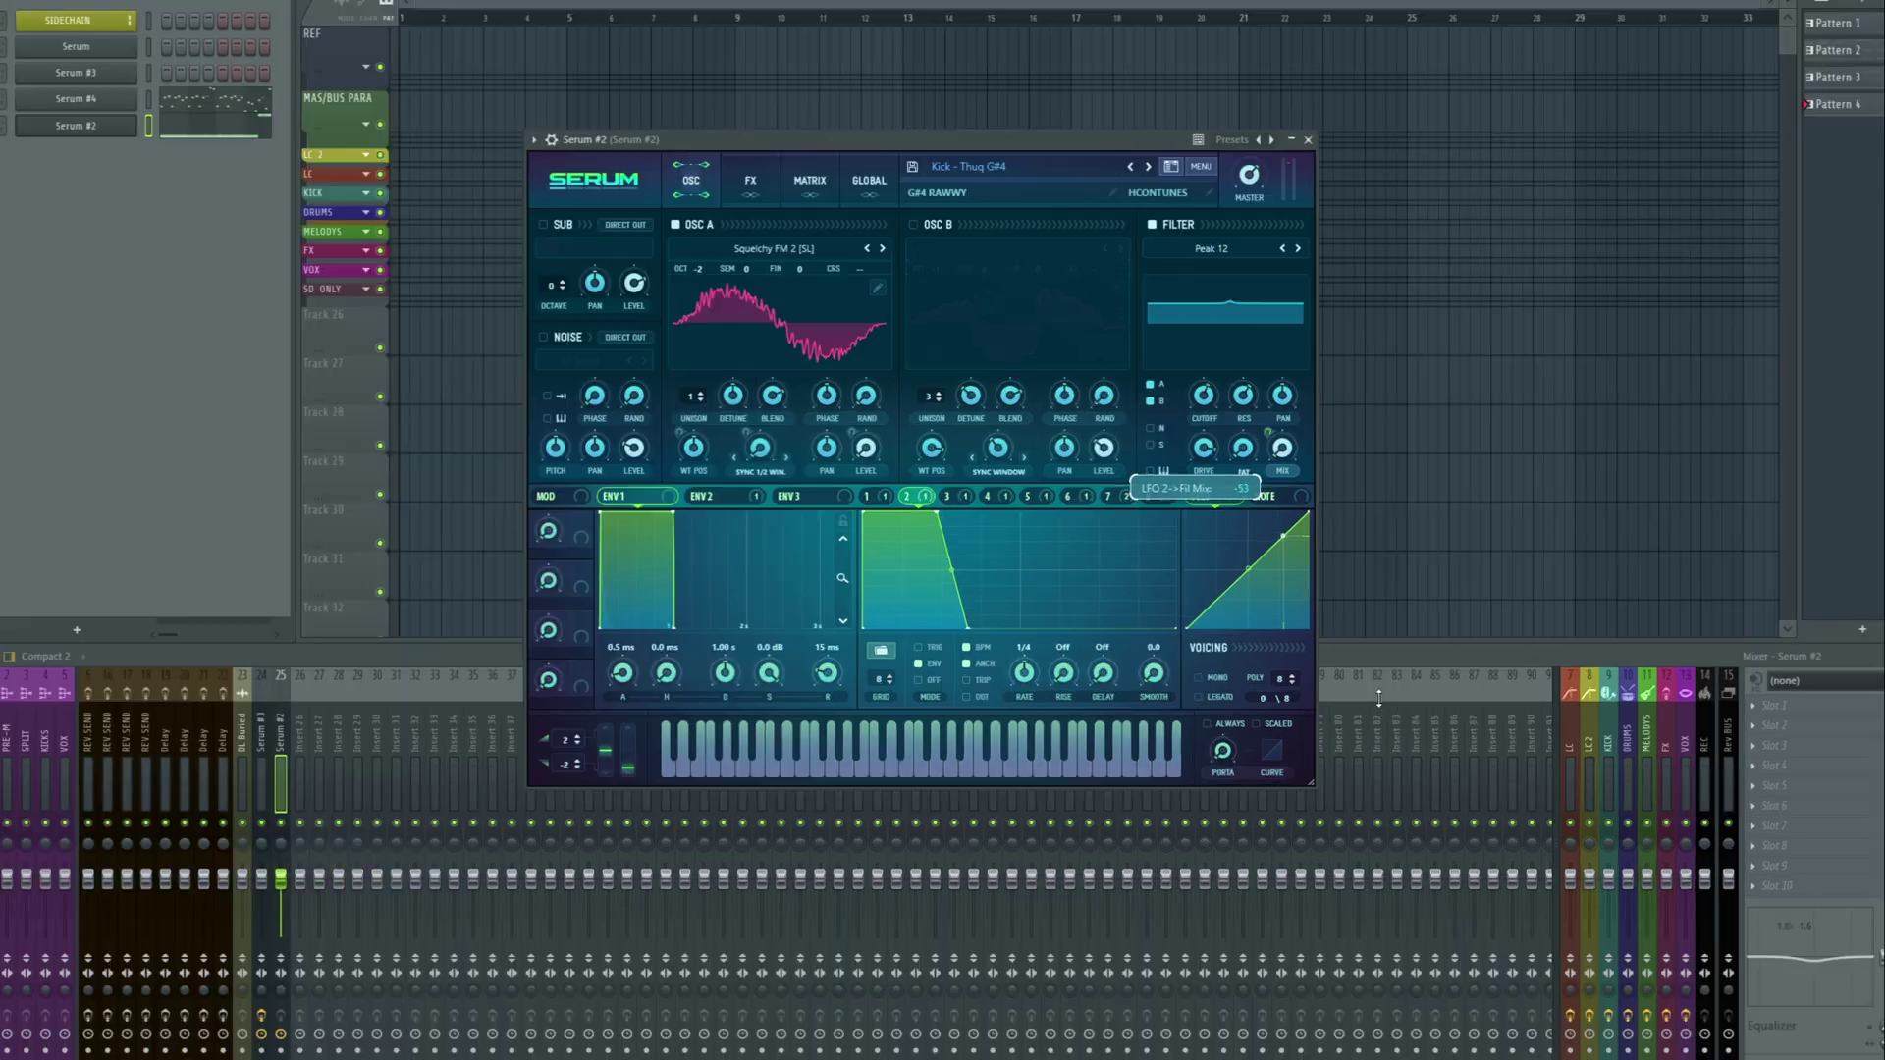
key("space")
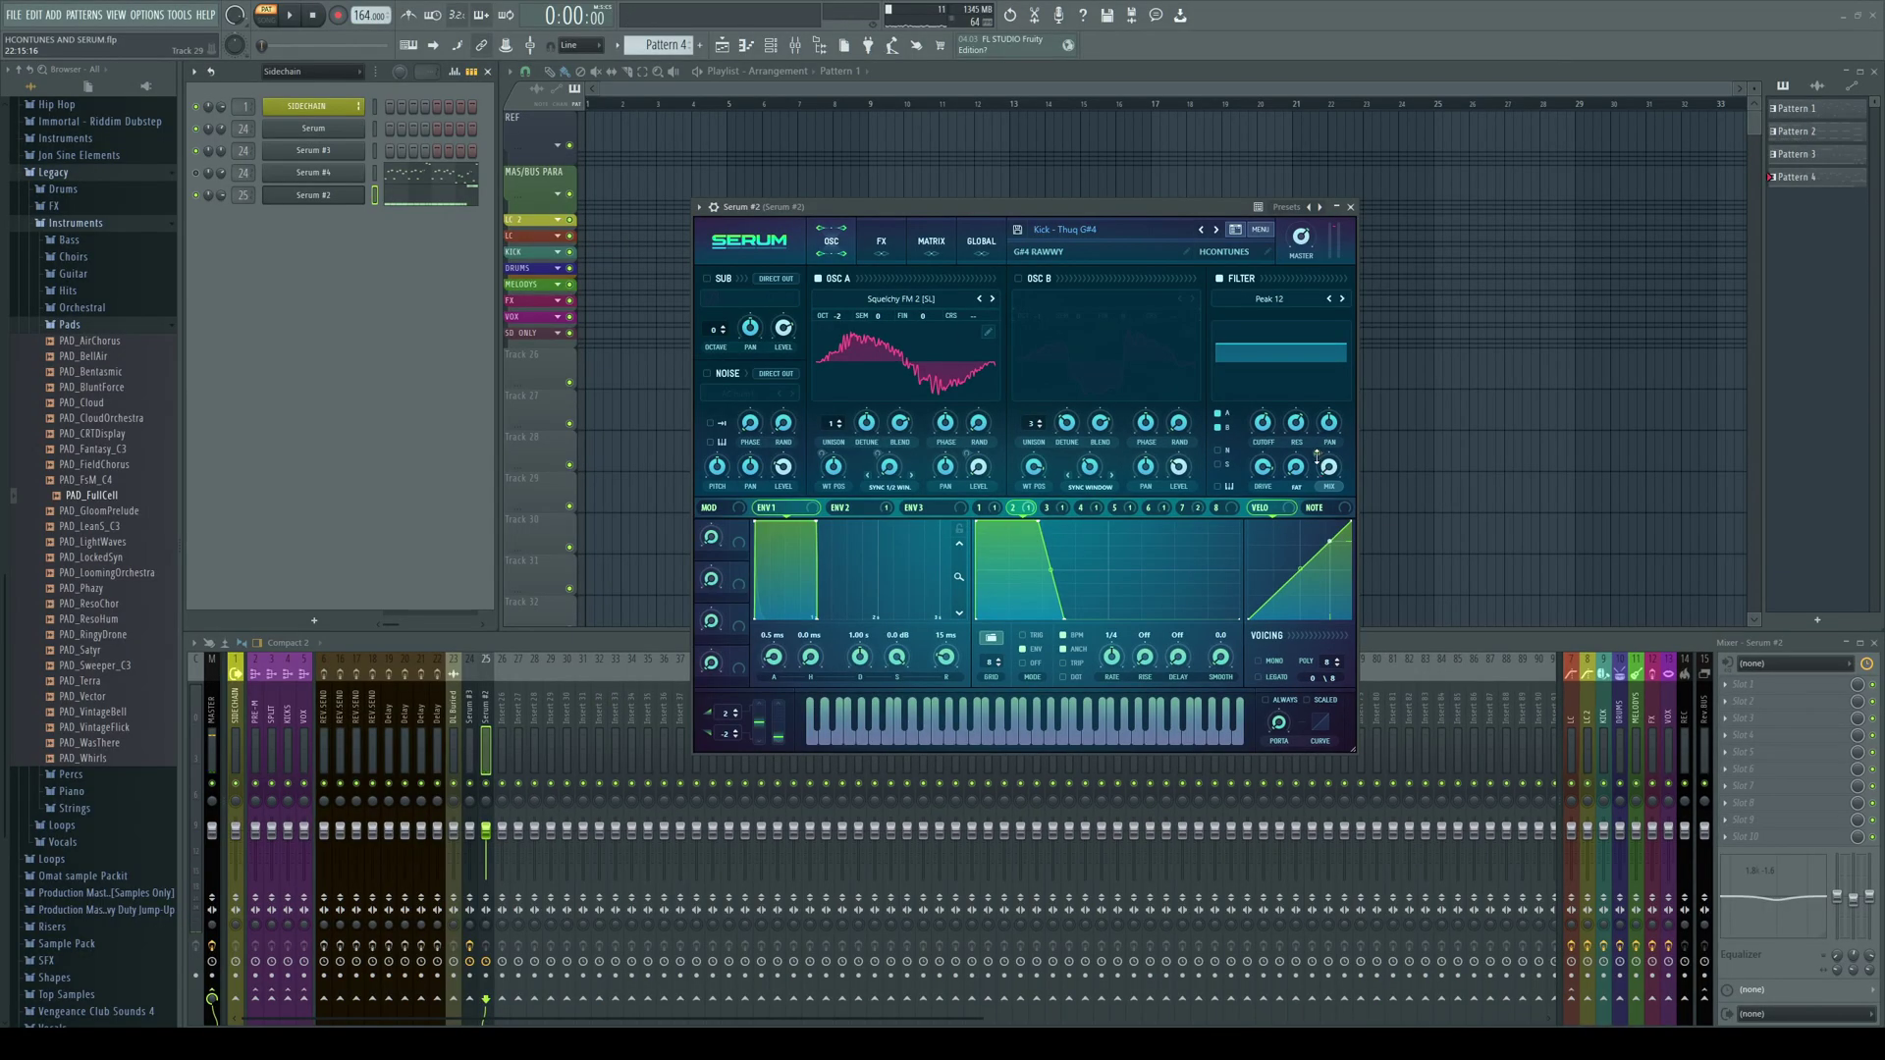
mouse_move(1268, 436)
key("space")
key("space")
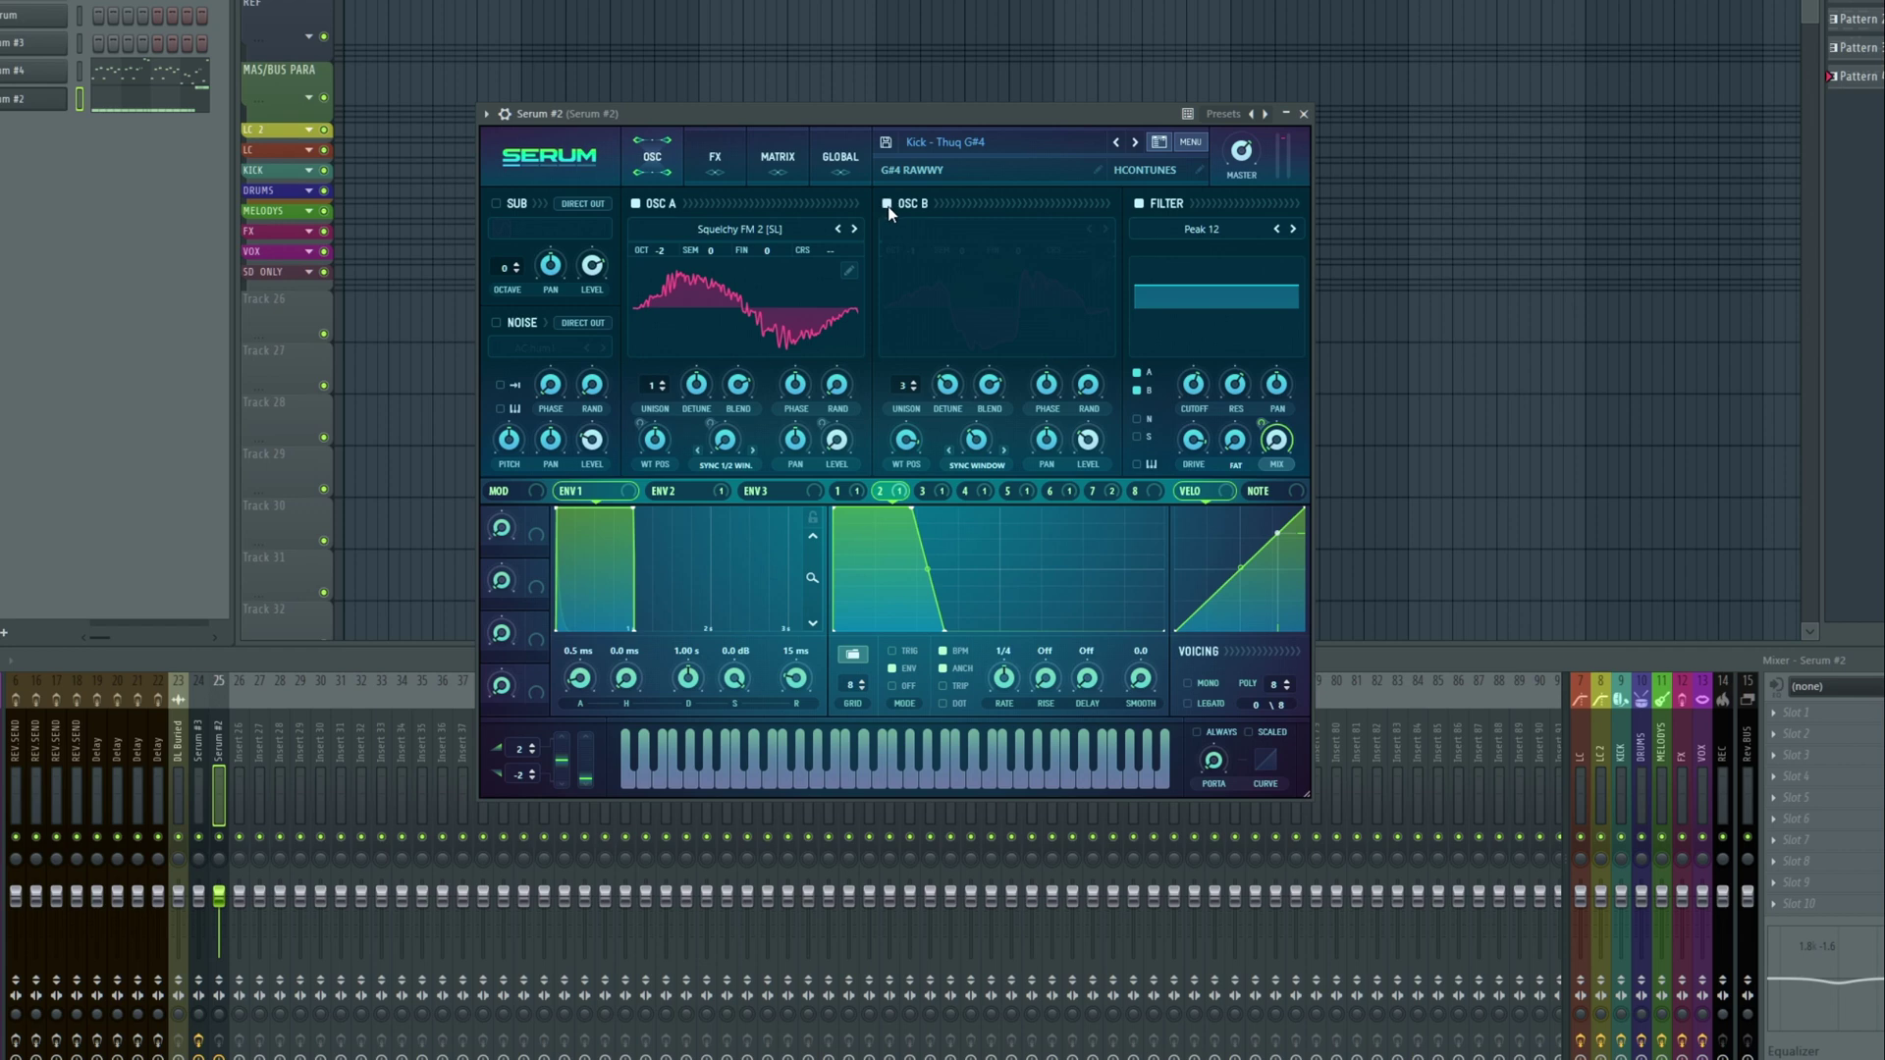
Turn oscillator B on briefly and switch it off again
left_click(887, 206)
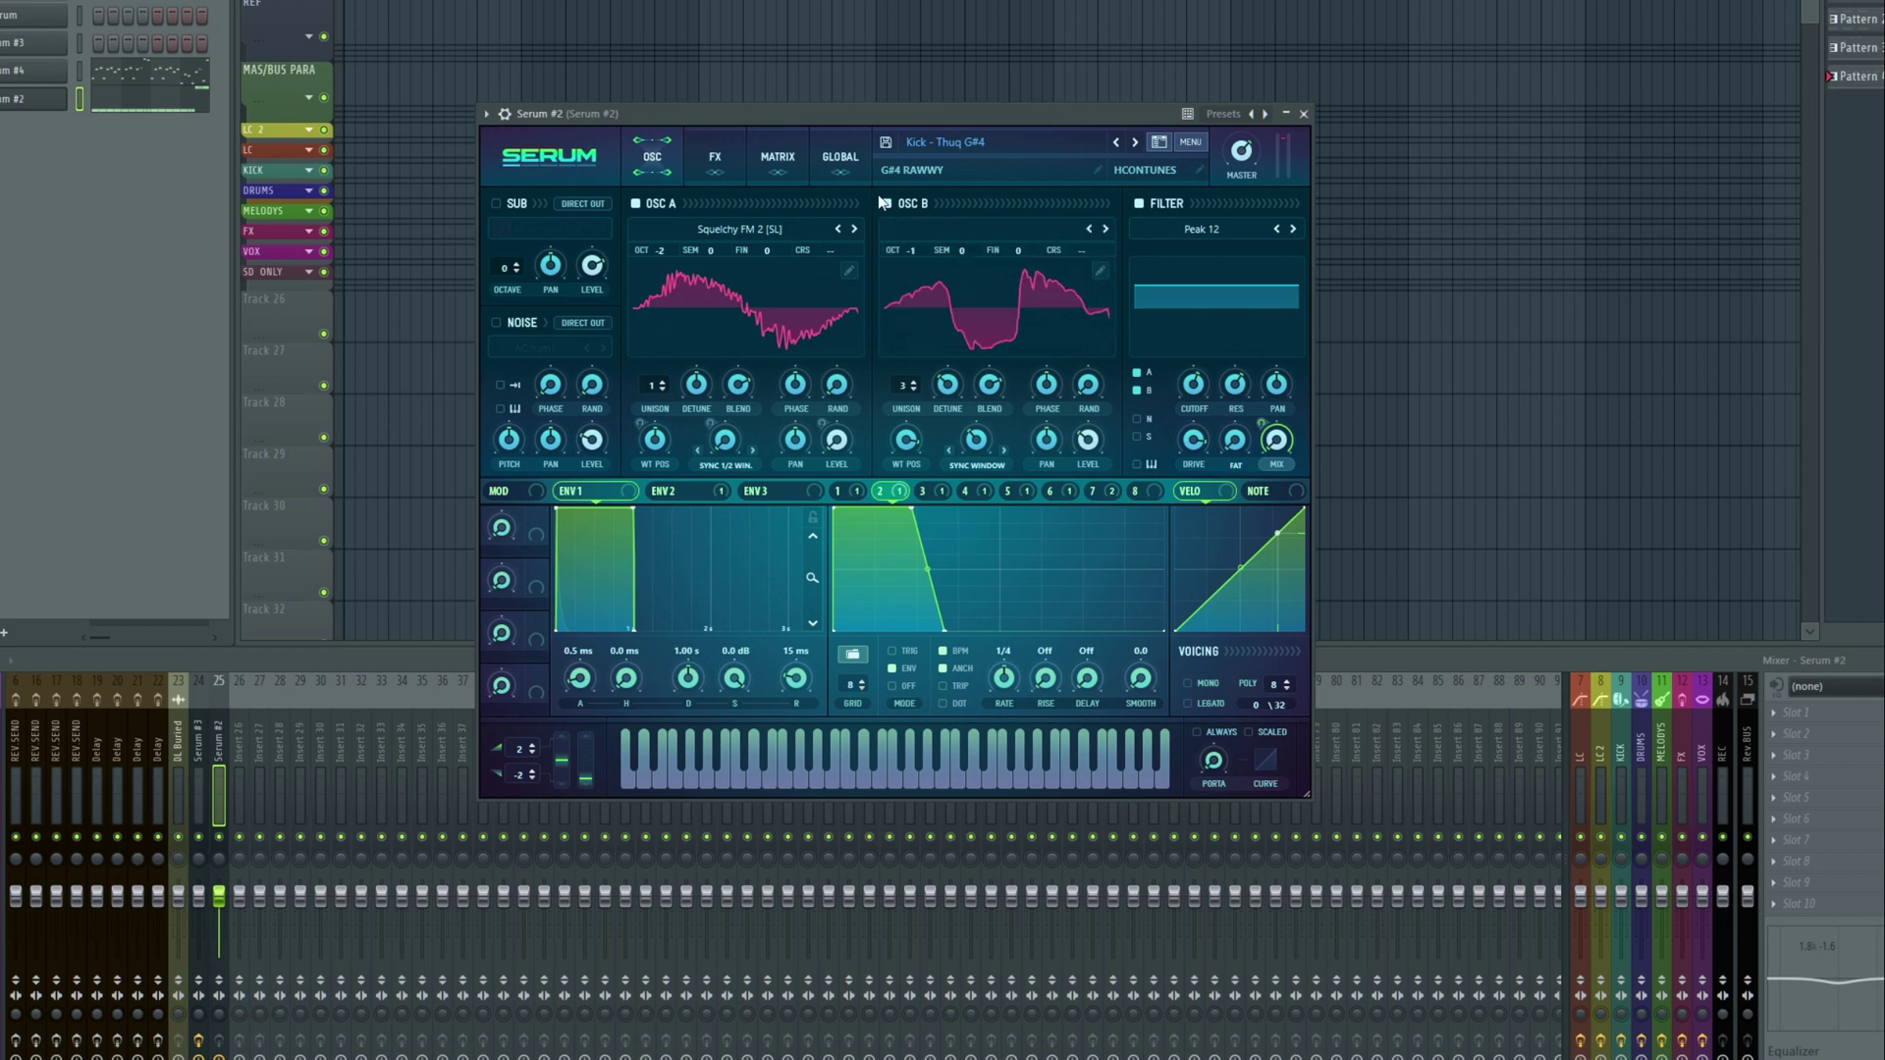
left_click(883, 203)
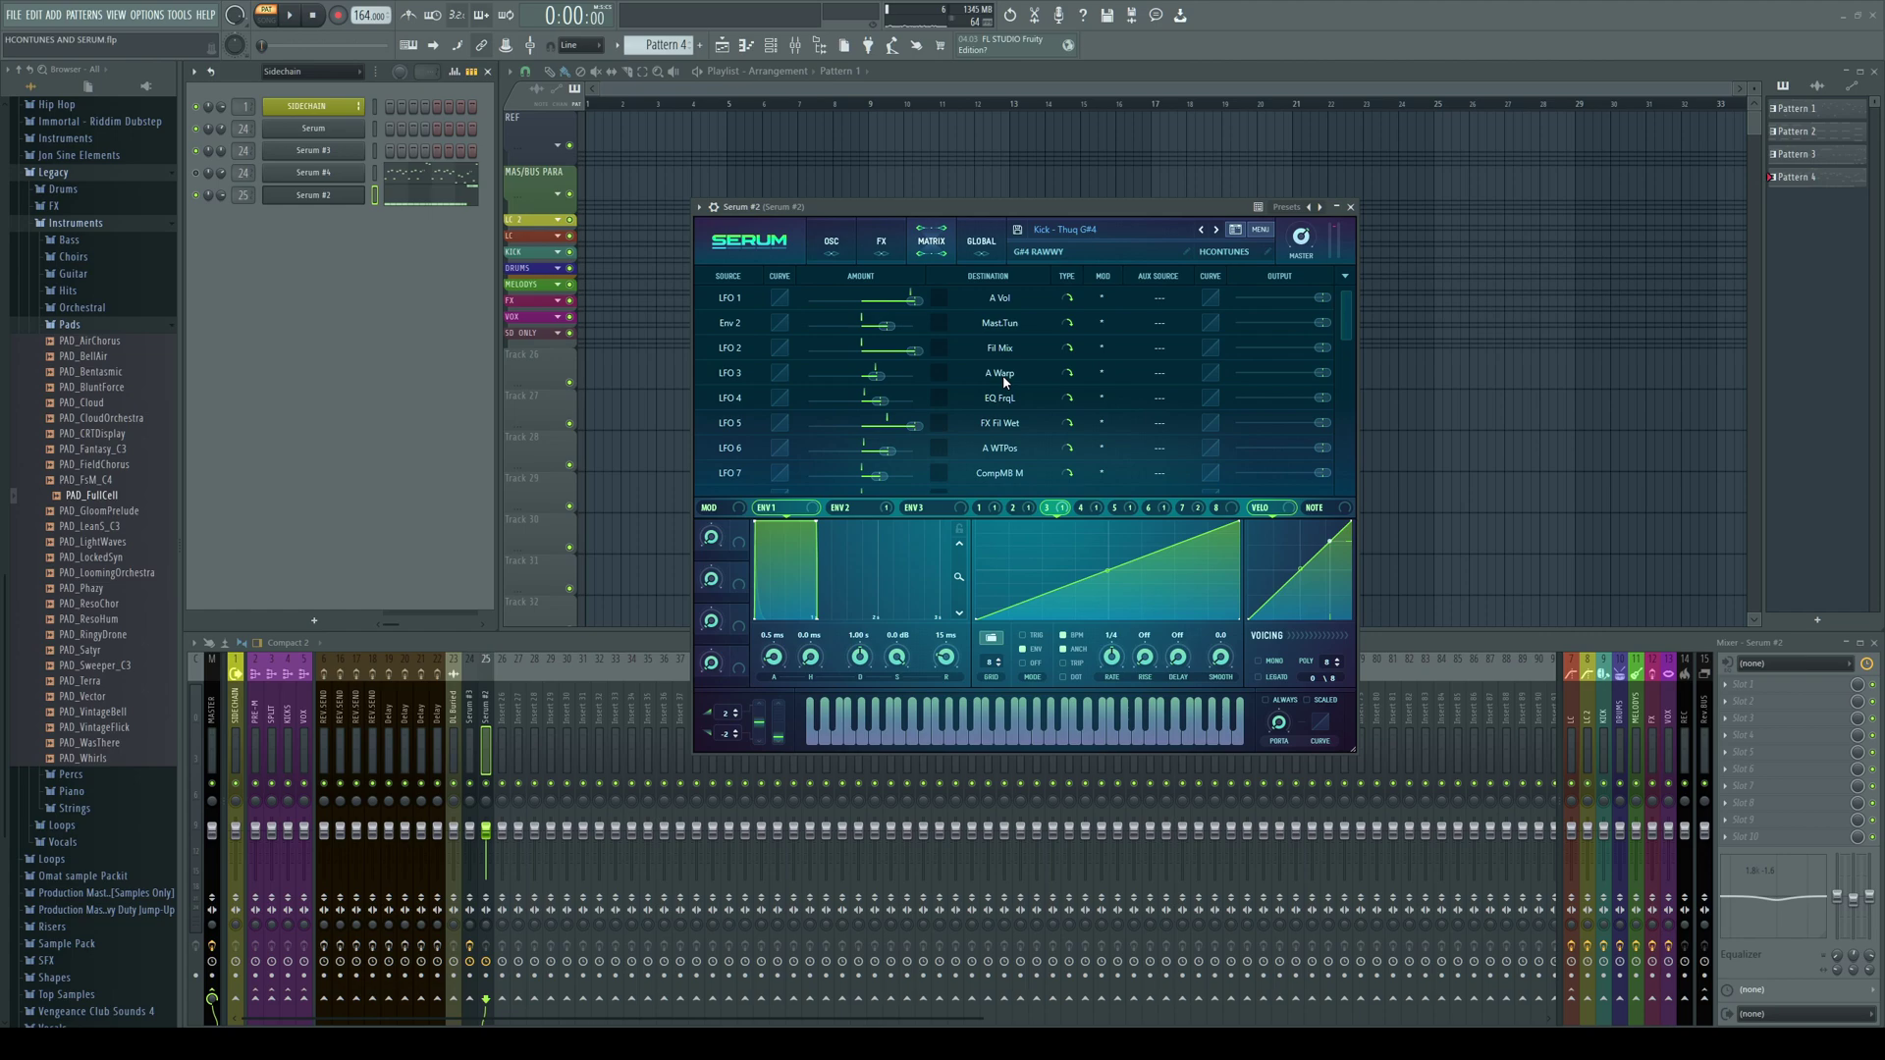
Compare the kick with the LFO 3 to A Warp matrix output at 0, then reset it and listen again
left_click_drag(1323, 375, 1125, 380)
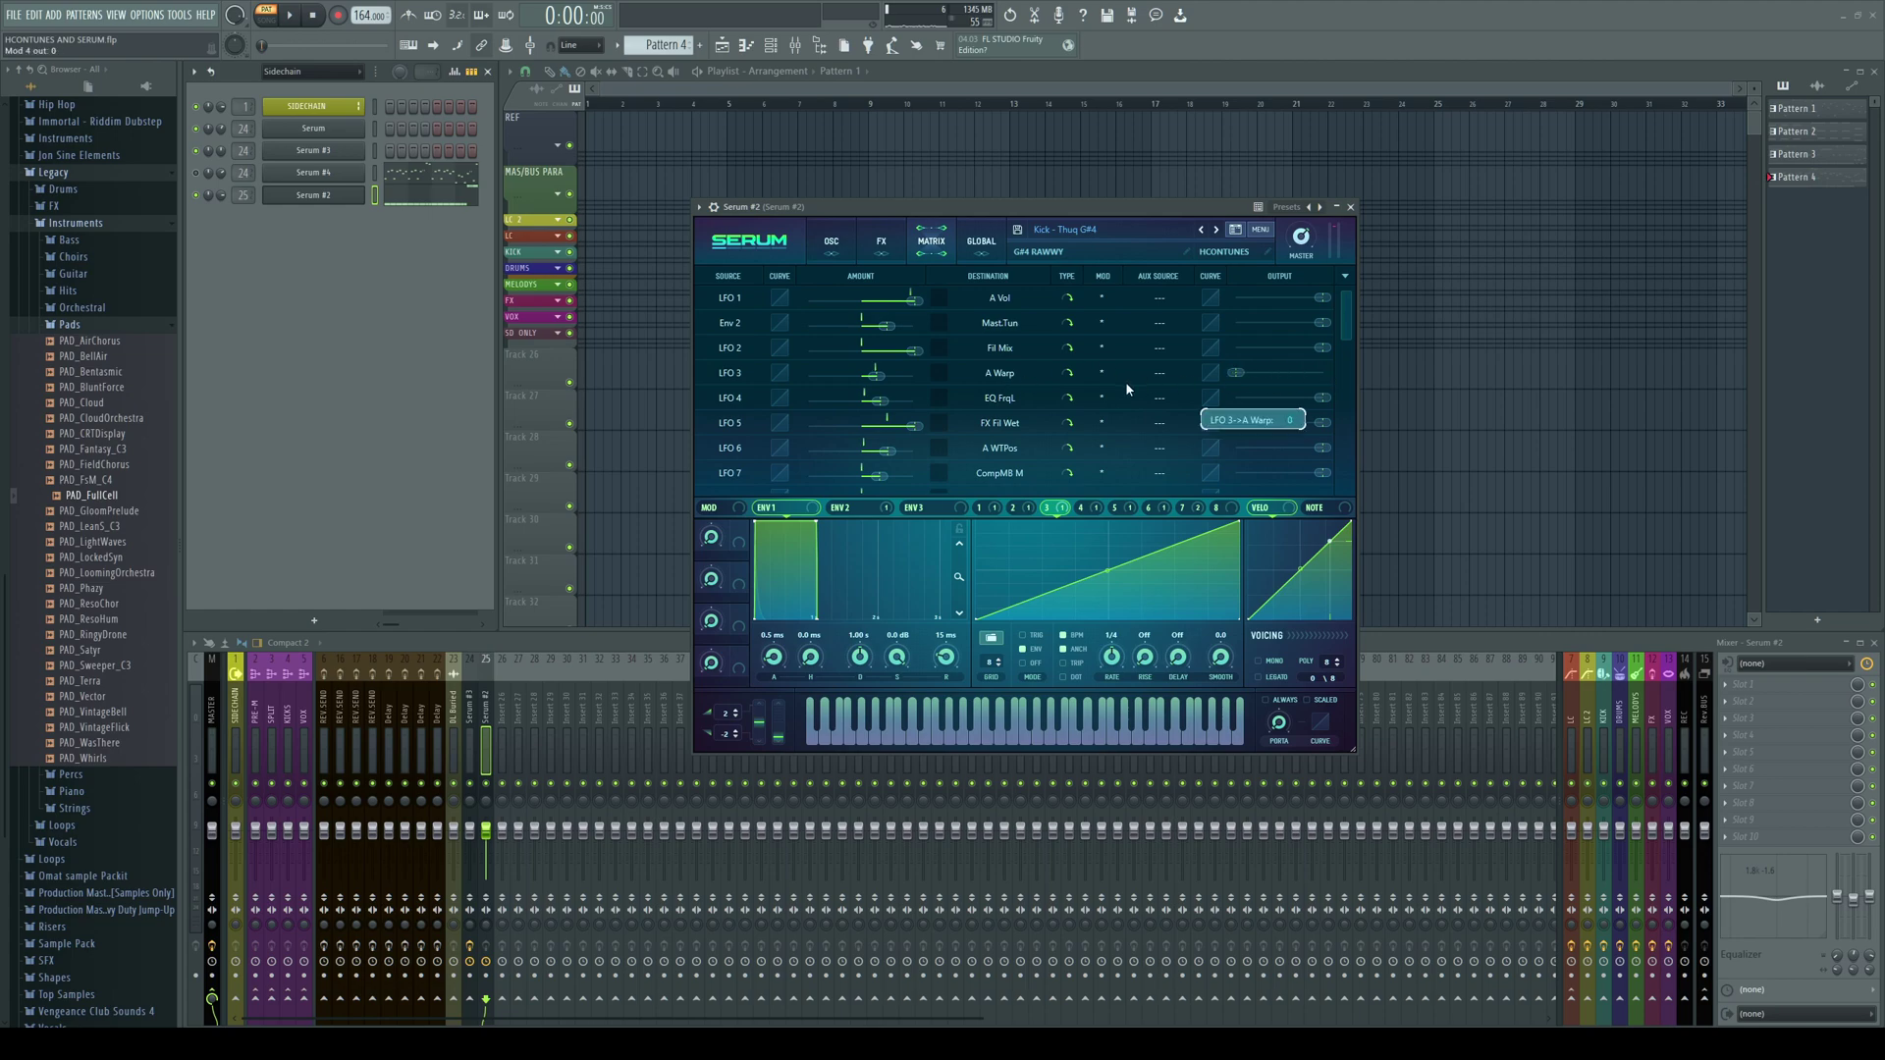
key("space")
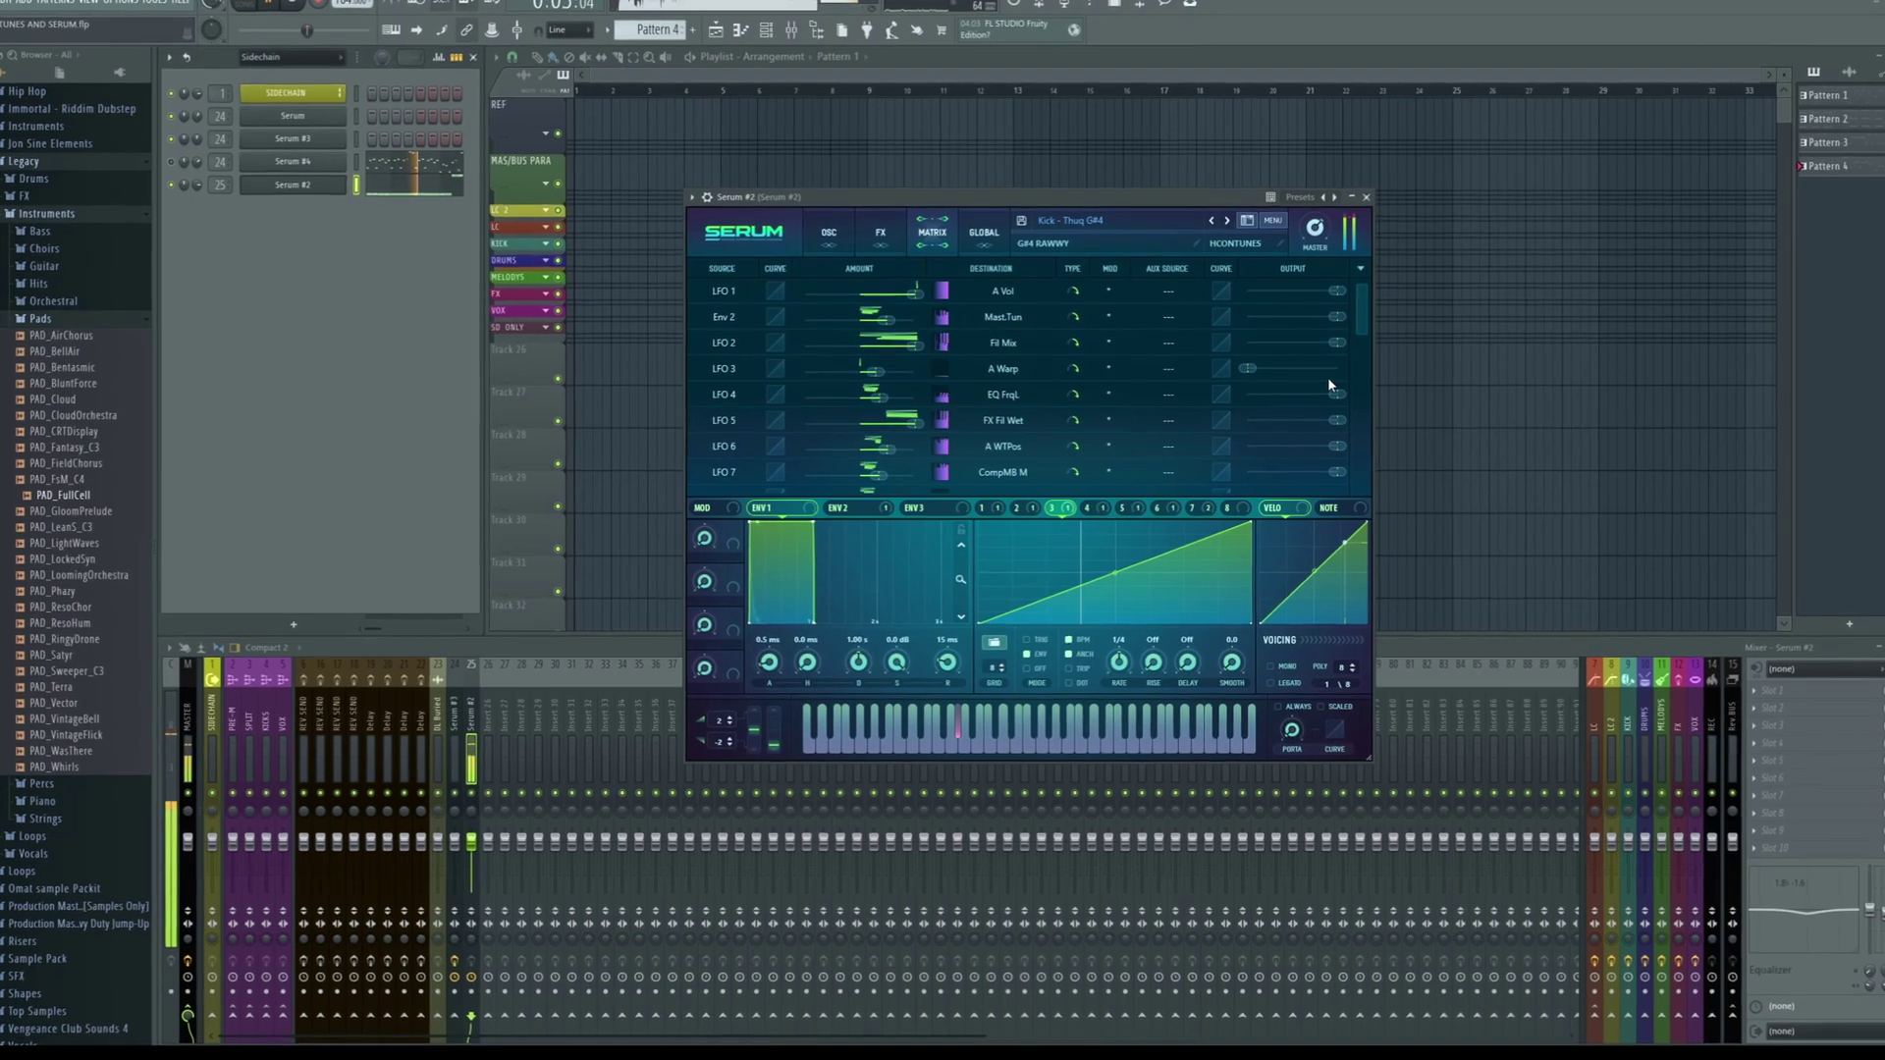
key("space")
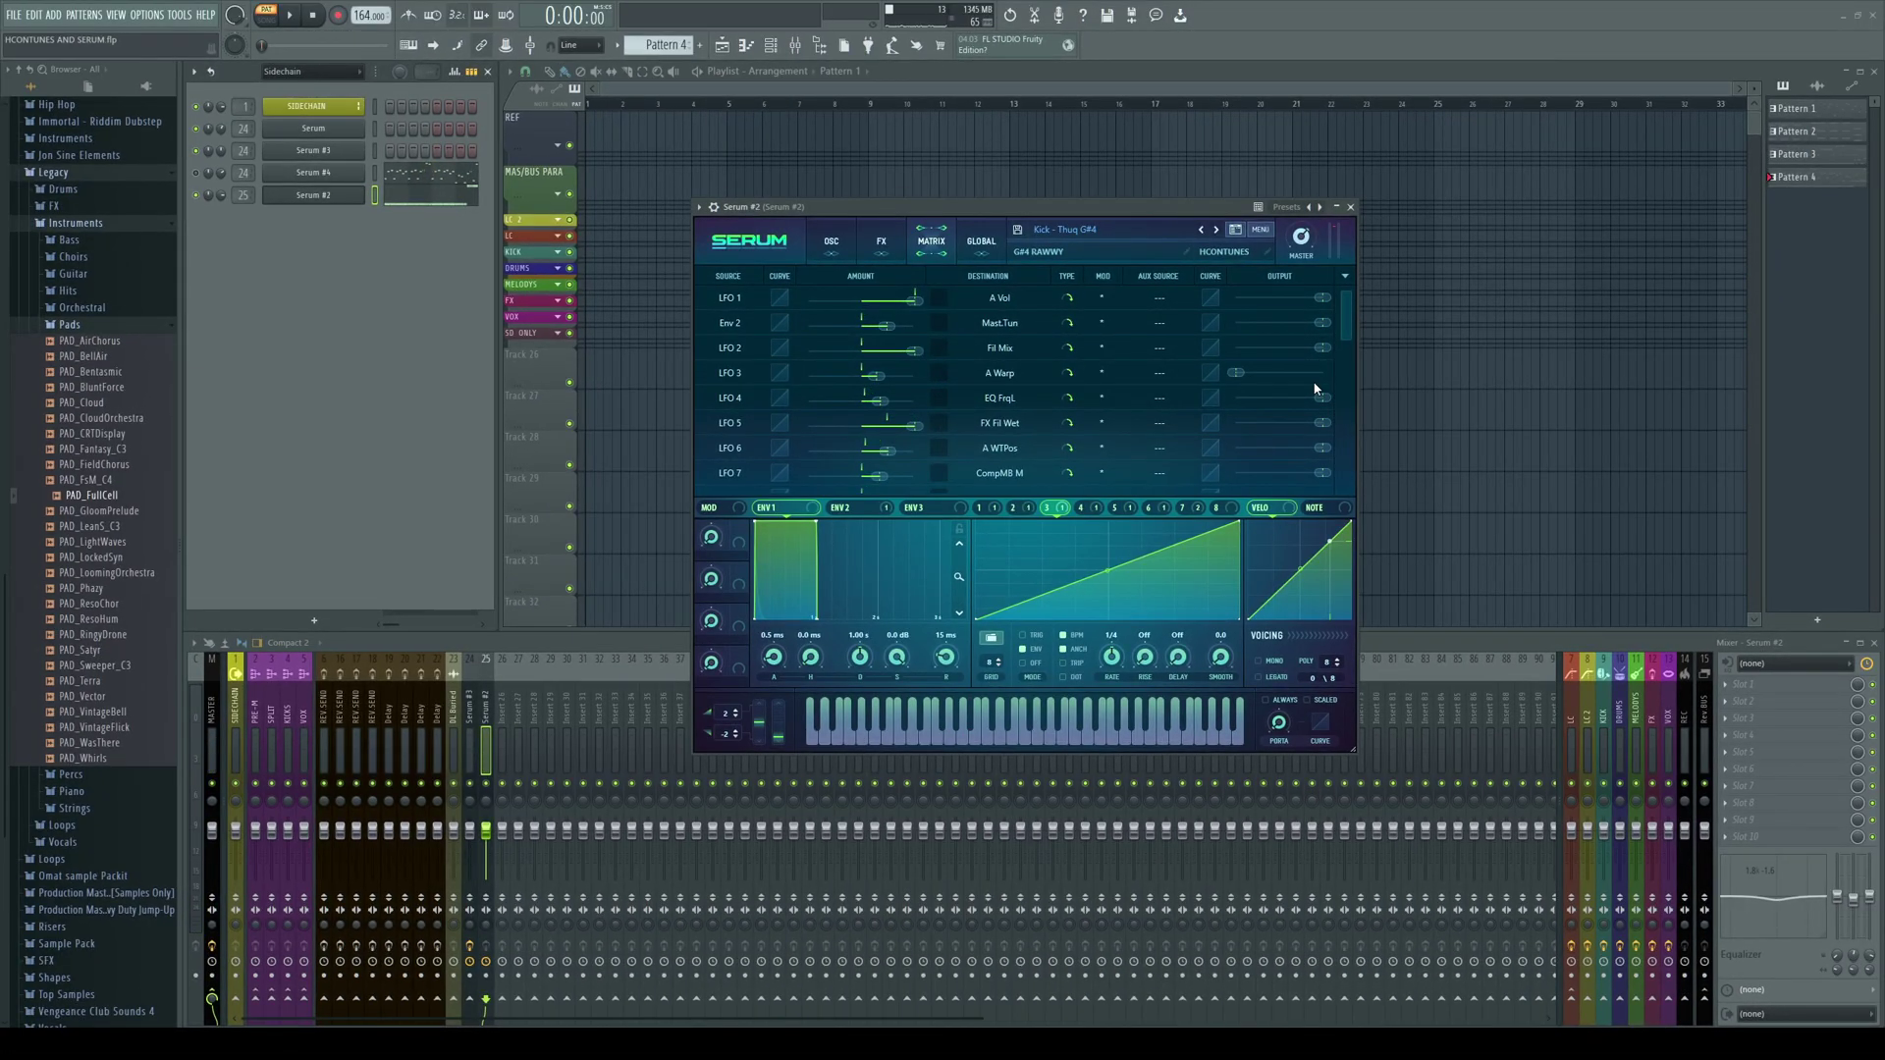
key("space")
double_click(1236, 373)
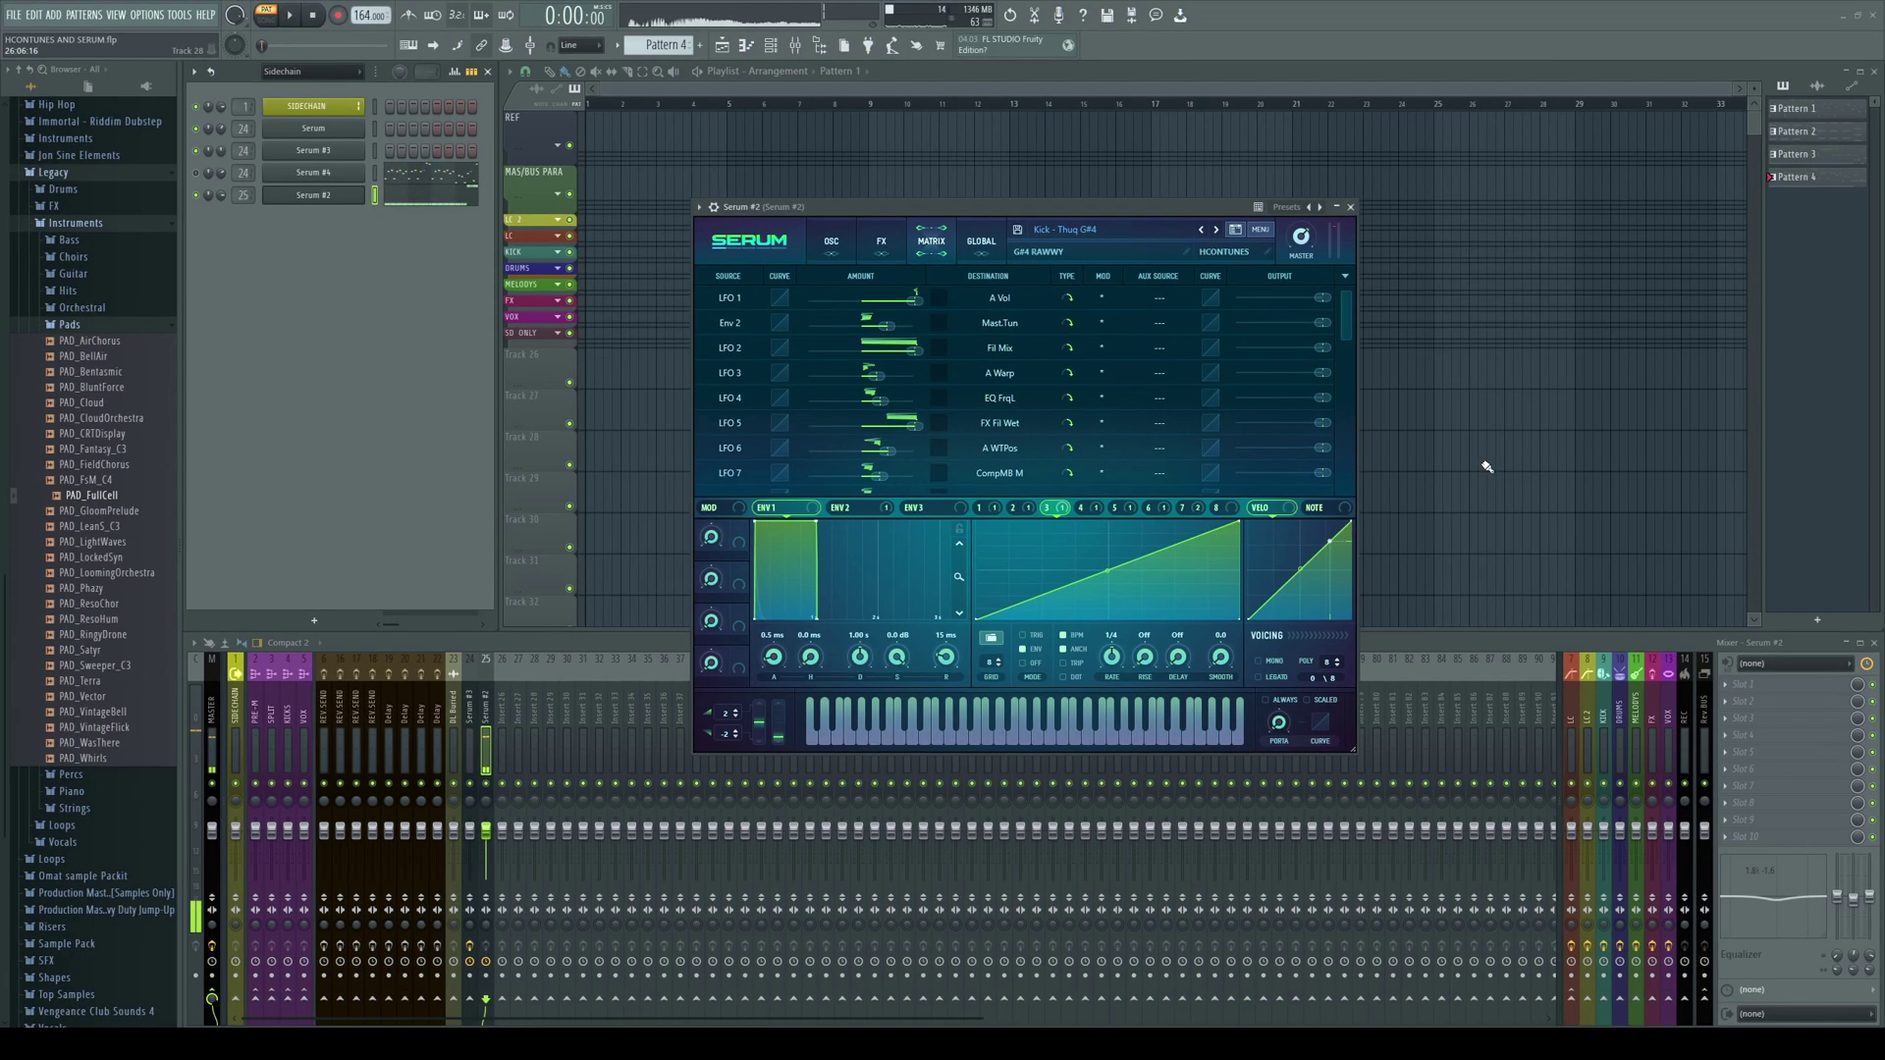
key("space")
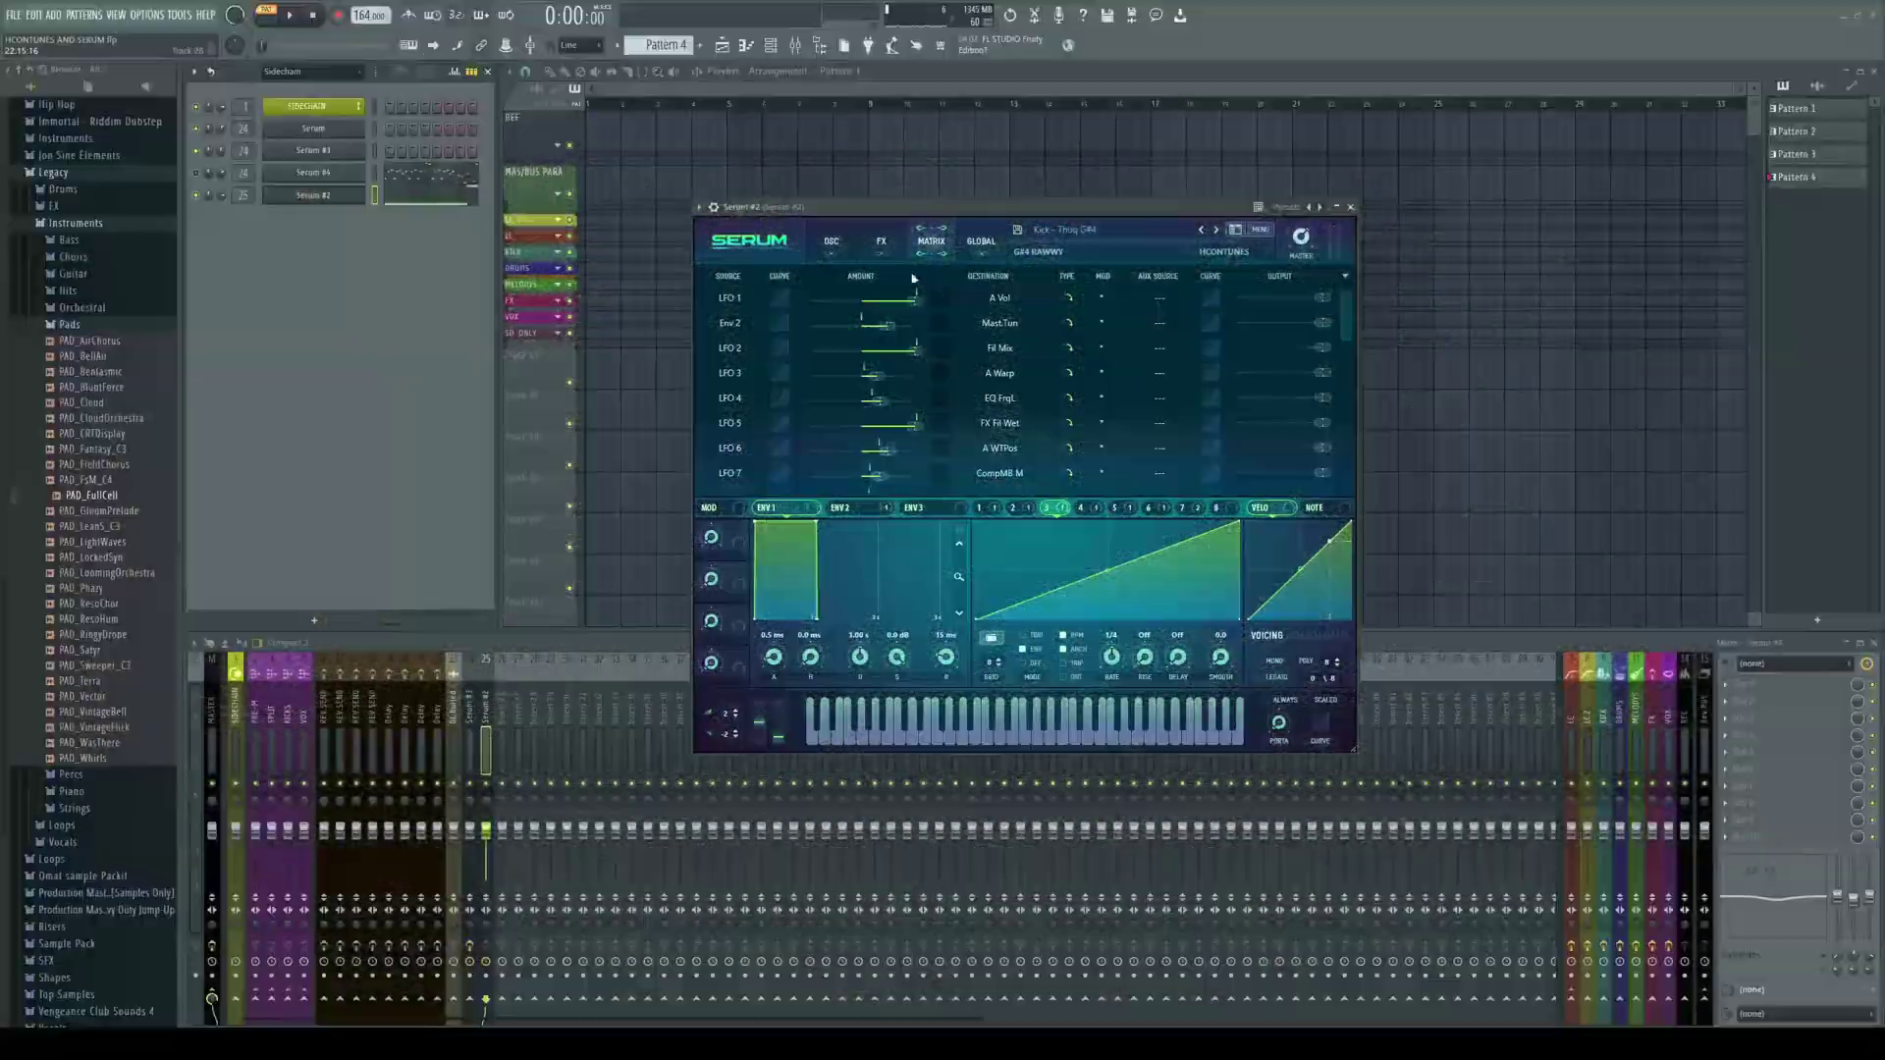
Re-enable the equalizer effect and display the LFO 4 curve that modulates its frequency
left_click(830, 241)
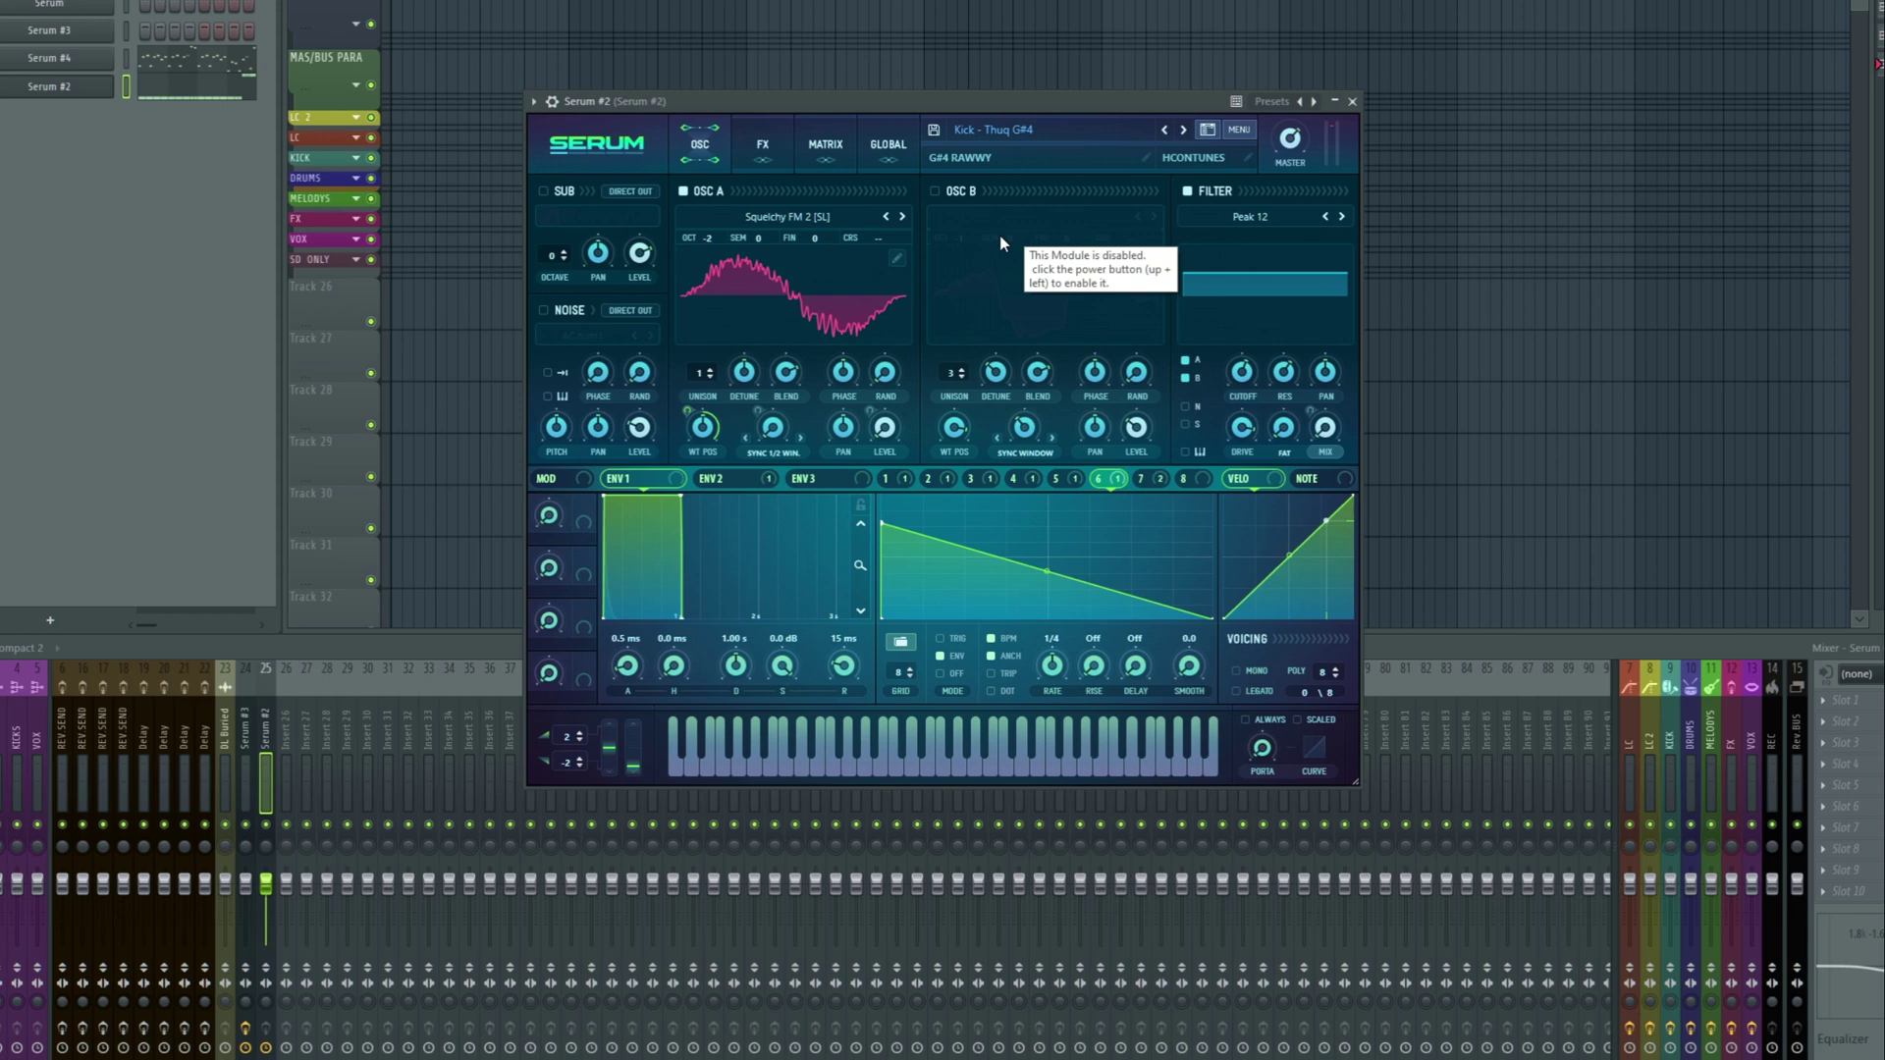
left_click(763, 147)
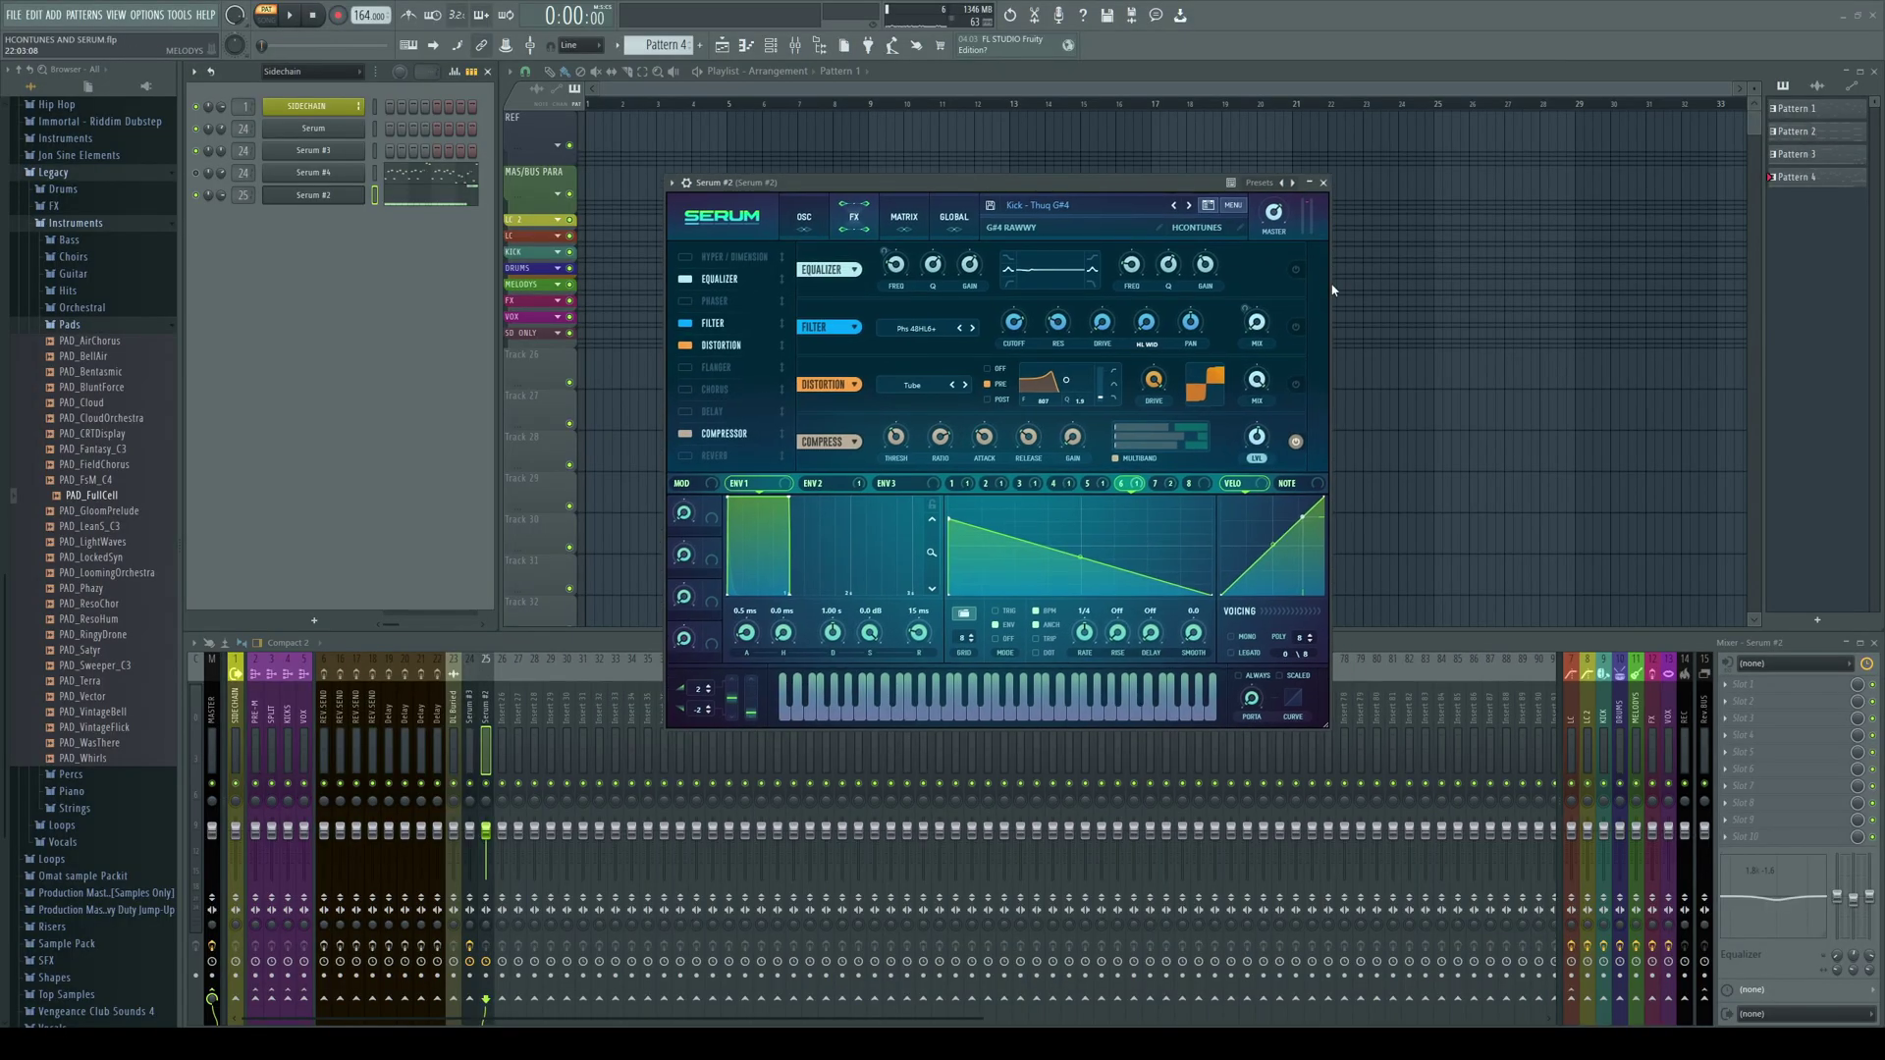
left_click(1053, 483)
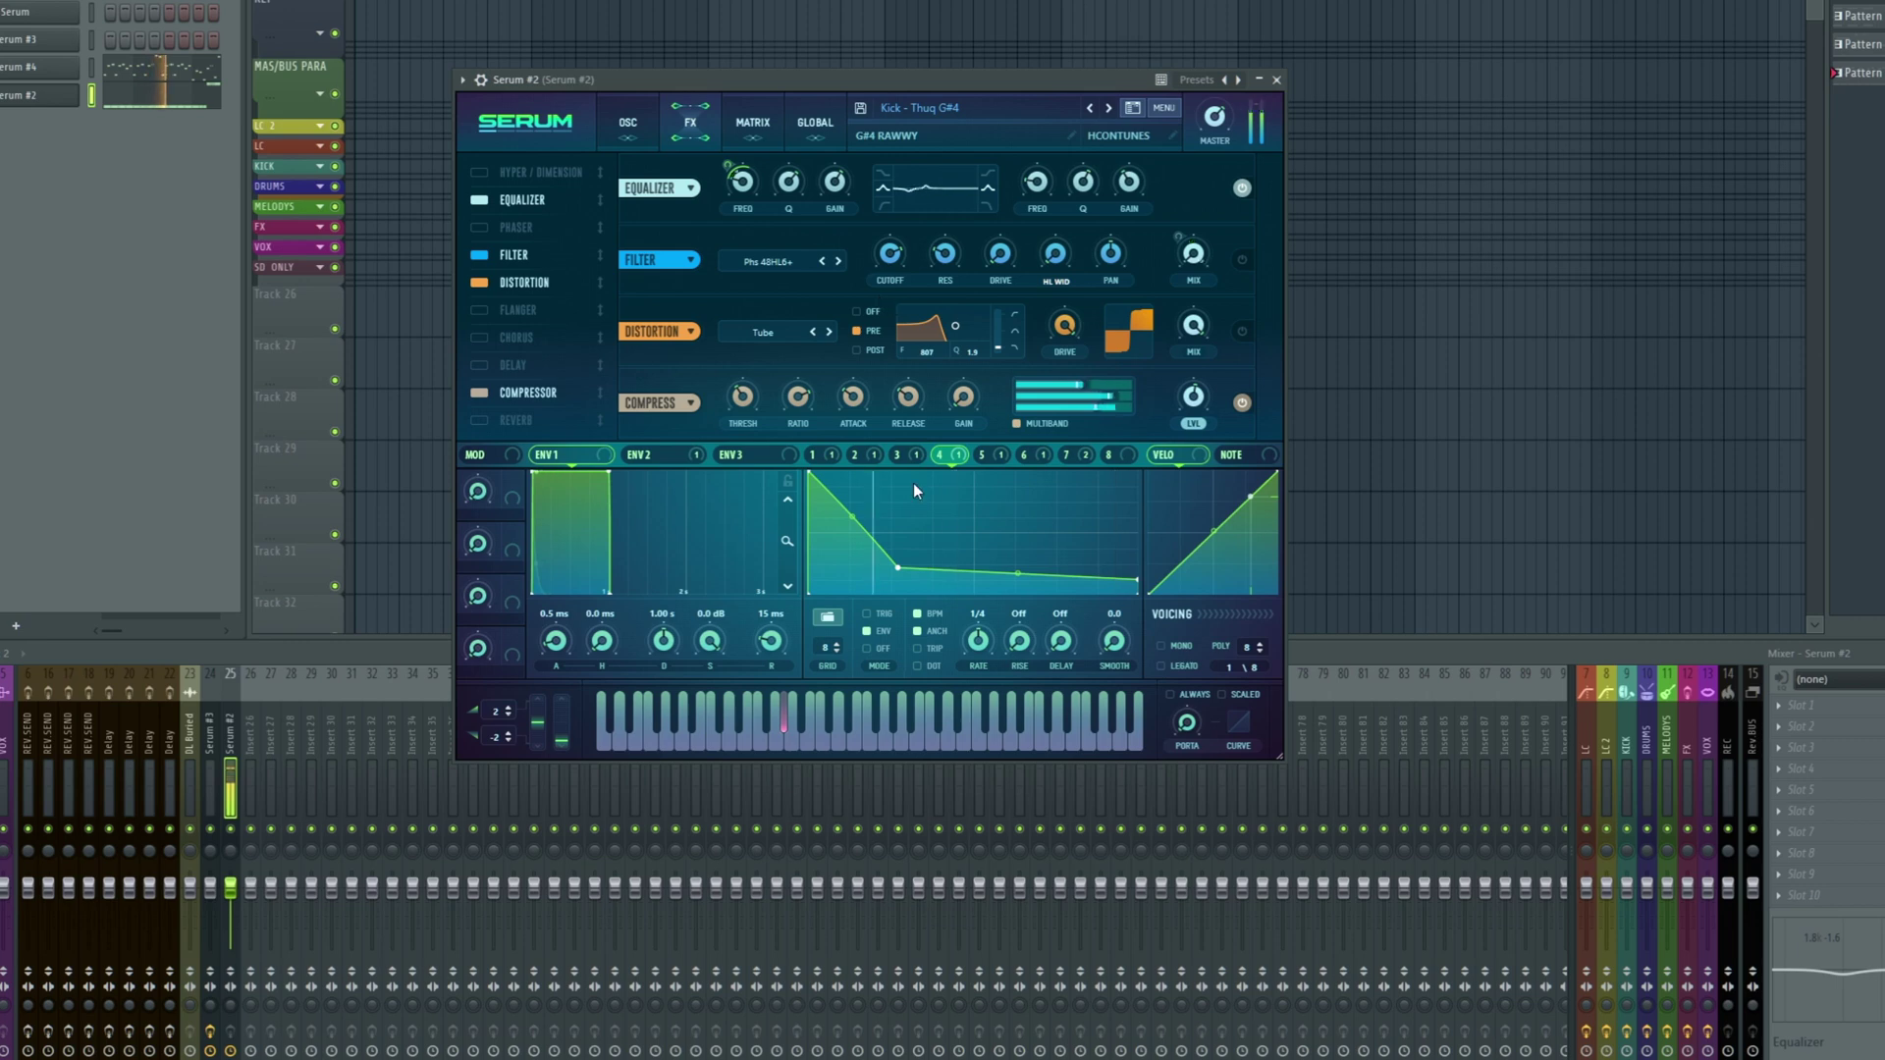
Re-enable the Phs 48HL6+ filter effect and display the LFO 5 curve that modulates its mix
left_click(997, 459)
left_click(1053, 456)
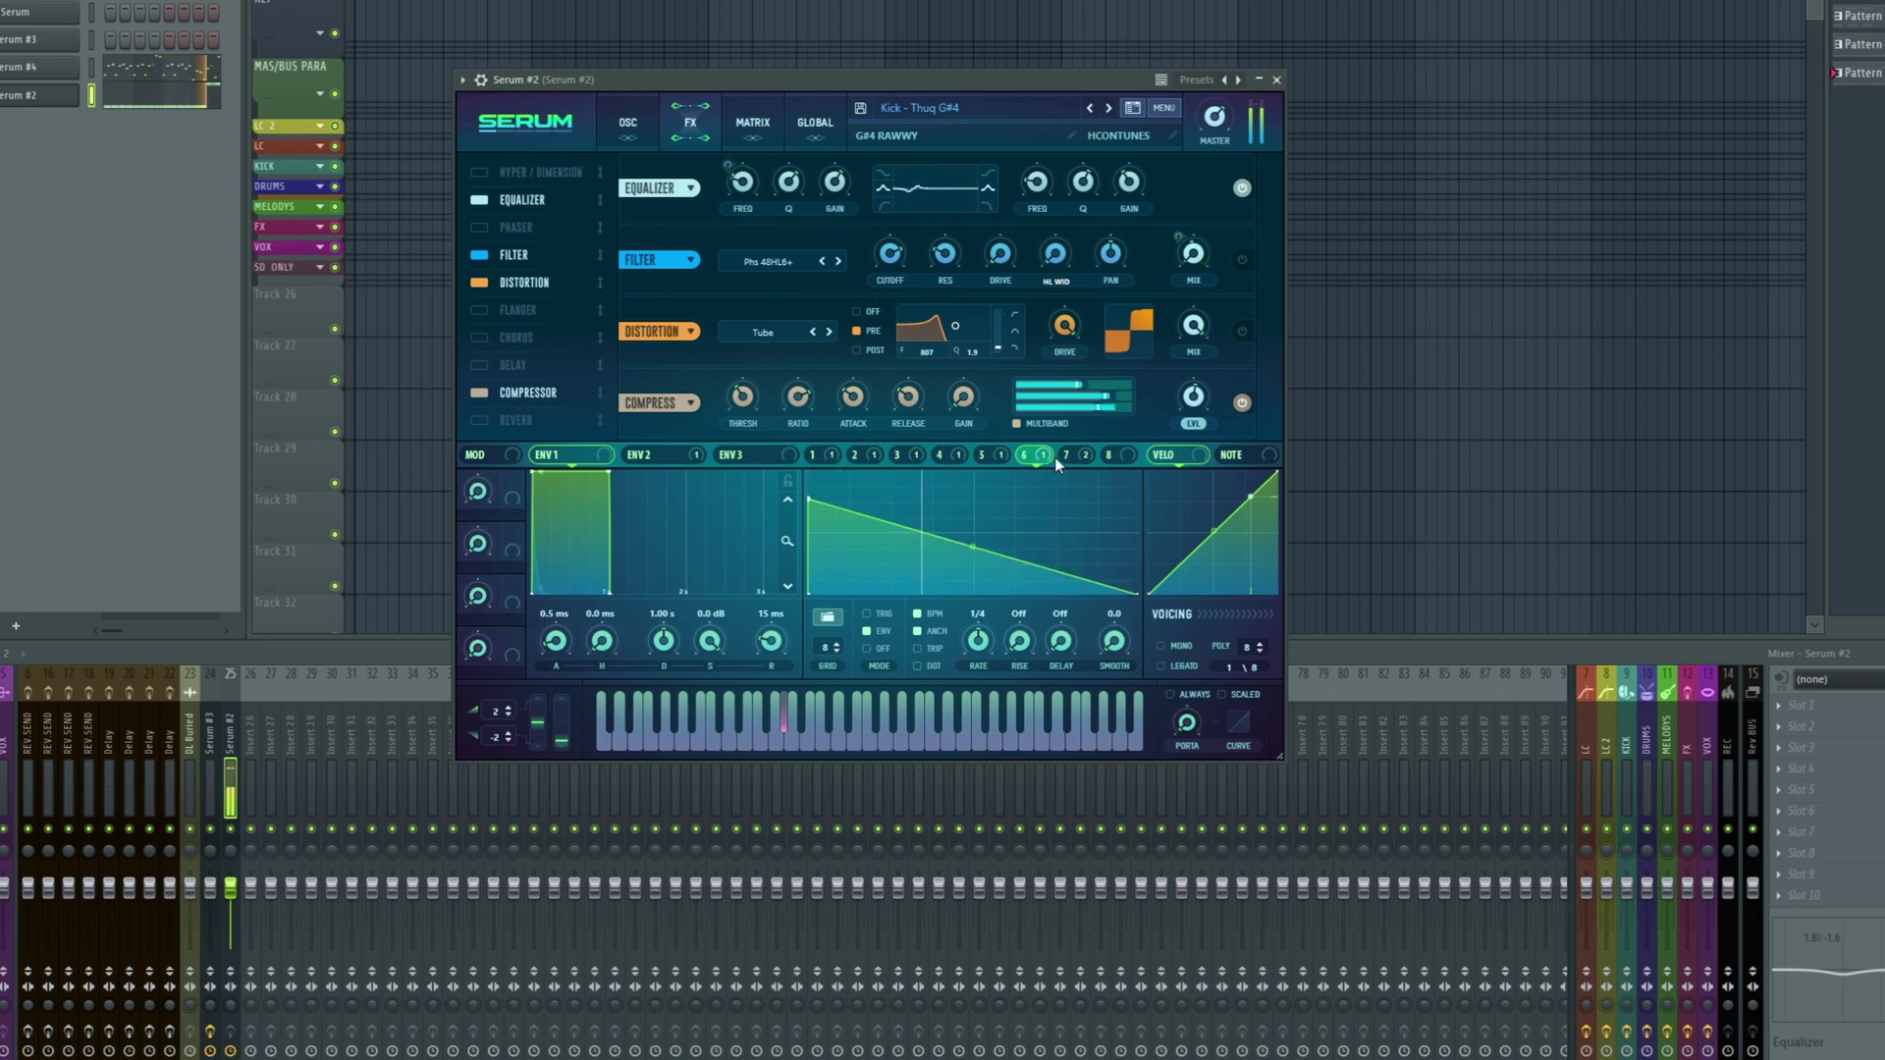
left_click(981, 454)
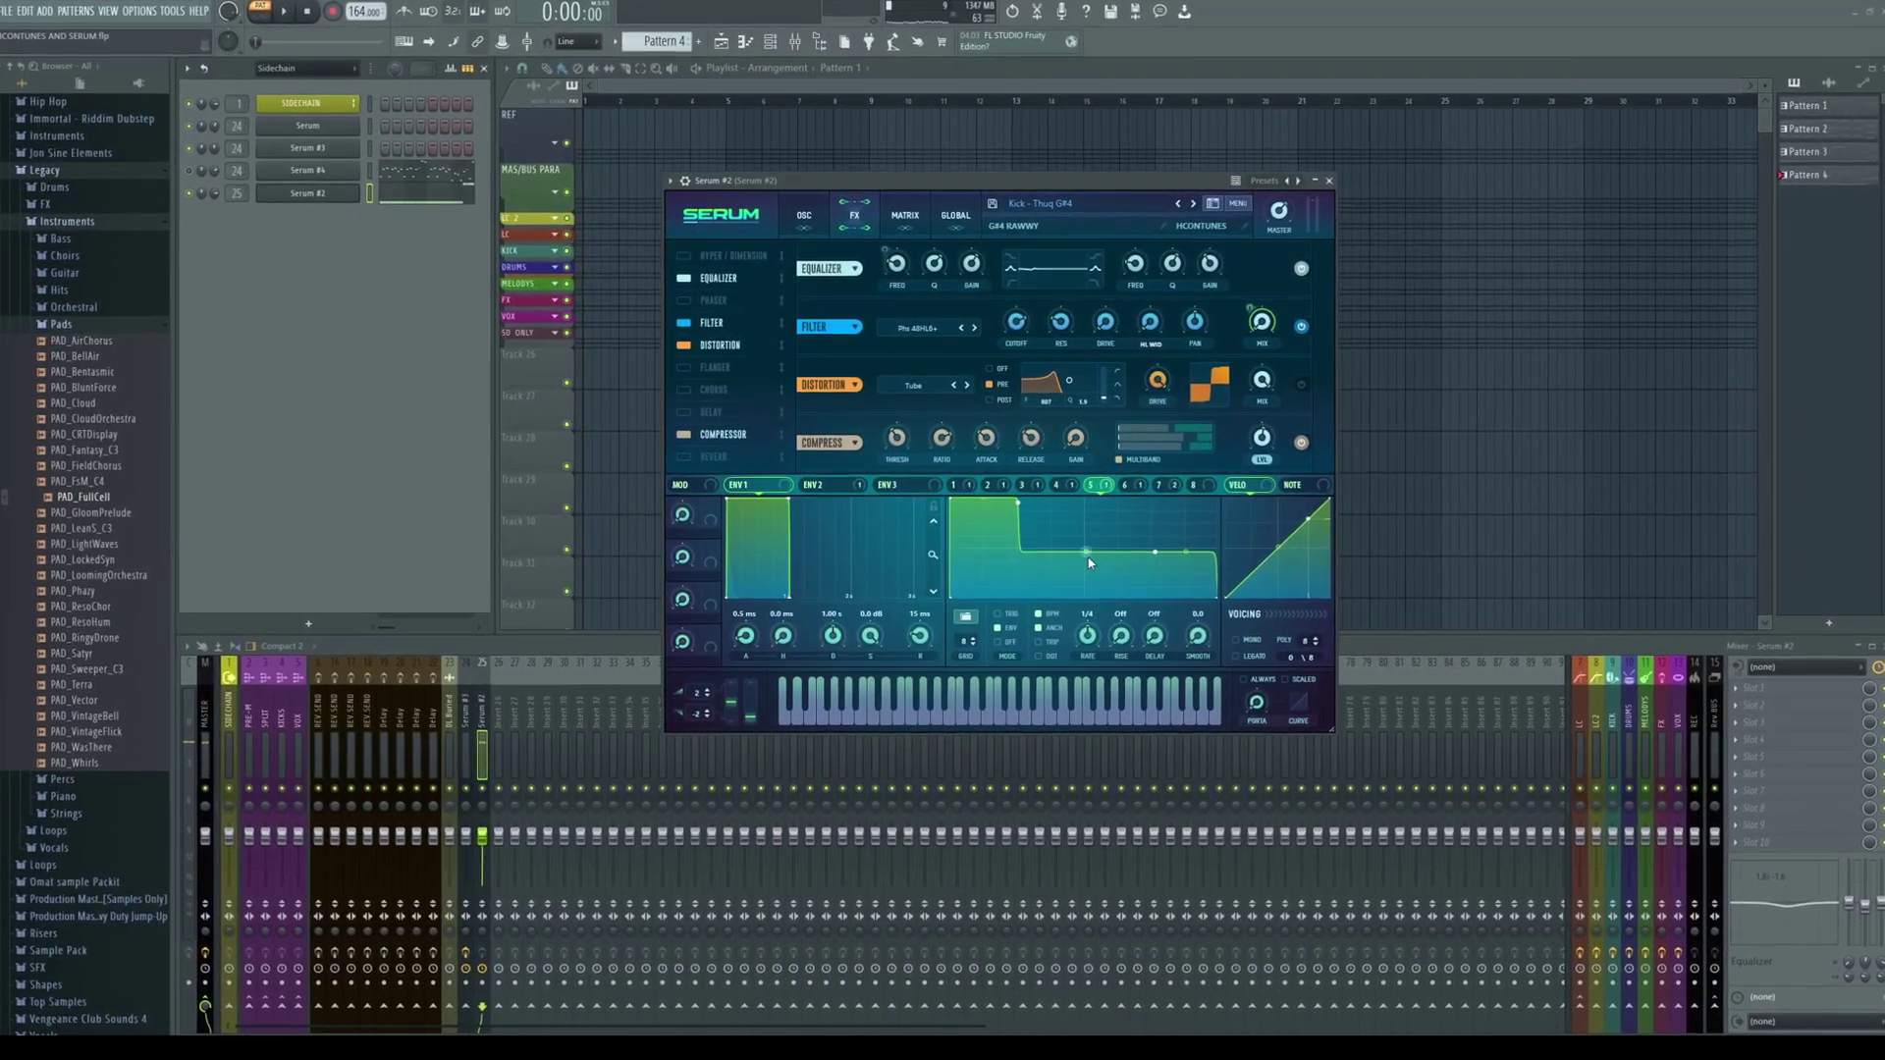
Listen to the kick with the filter effect active, then re-enable the Tube distortion effect and listen again
key("space")
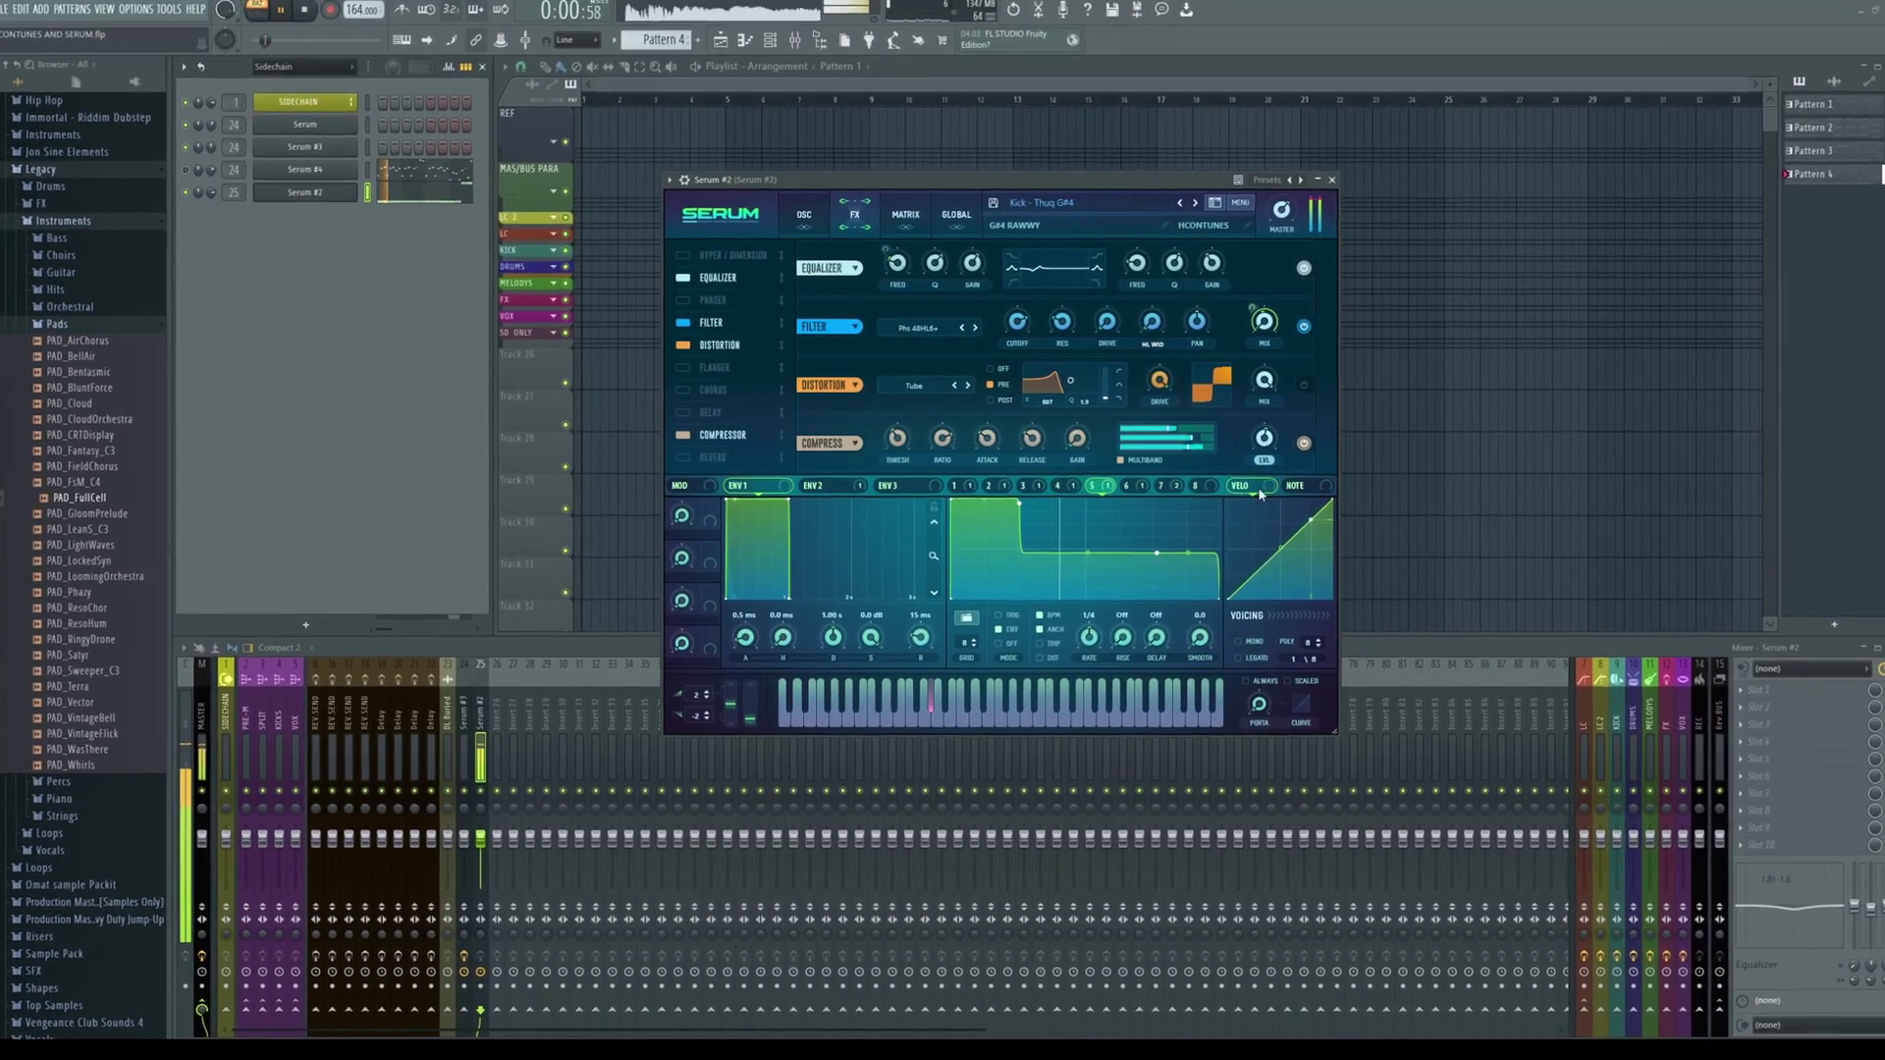
key("space")
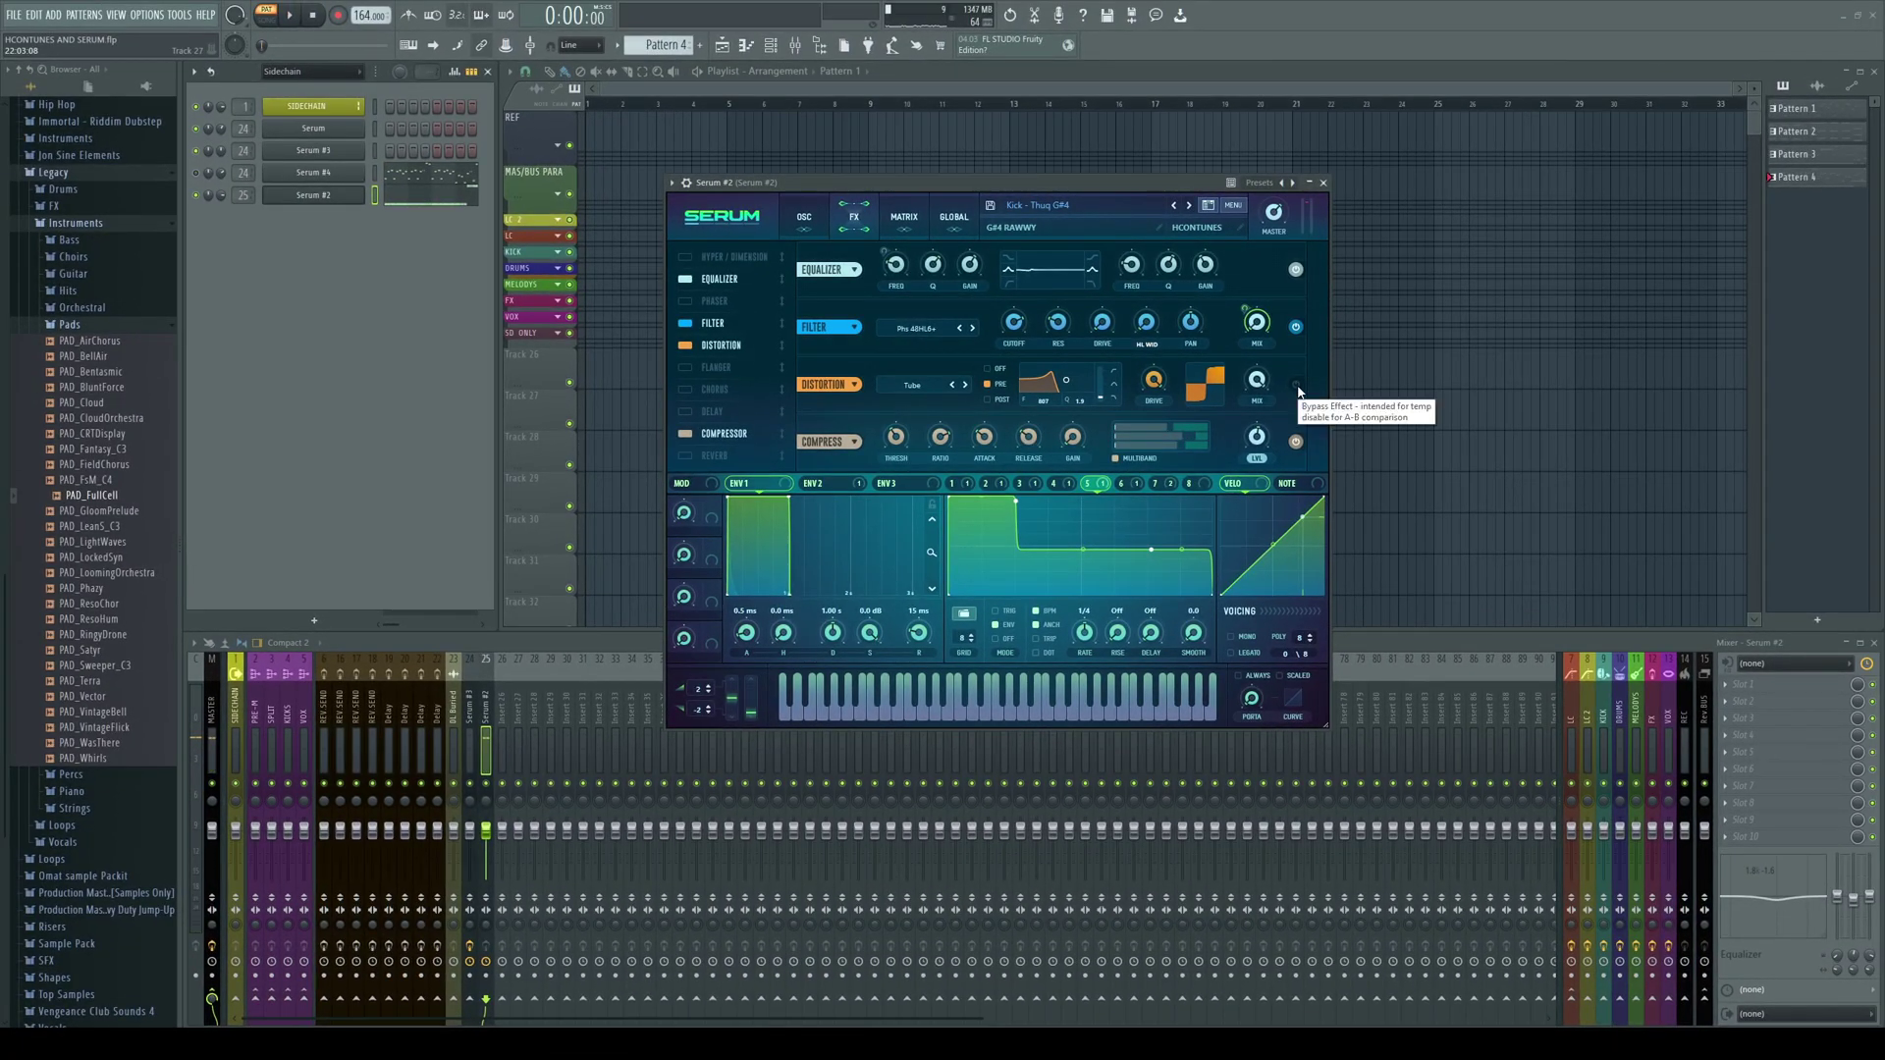
key("space")
left_click(1295, 385)
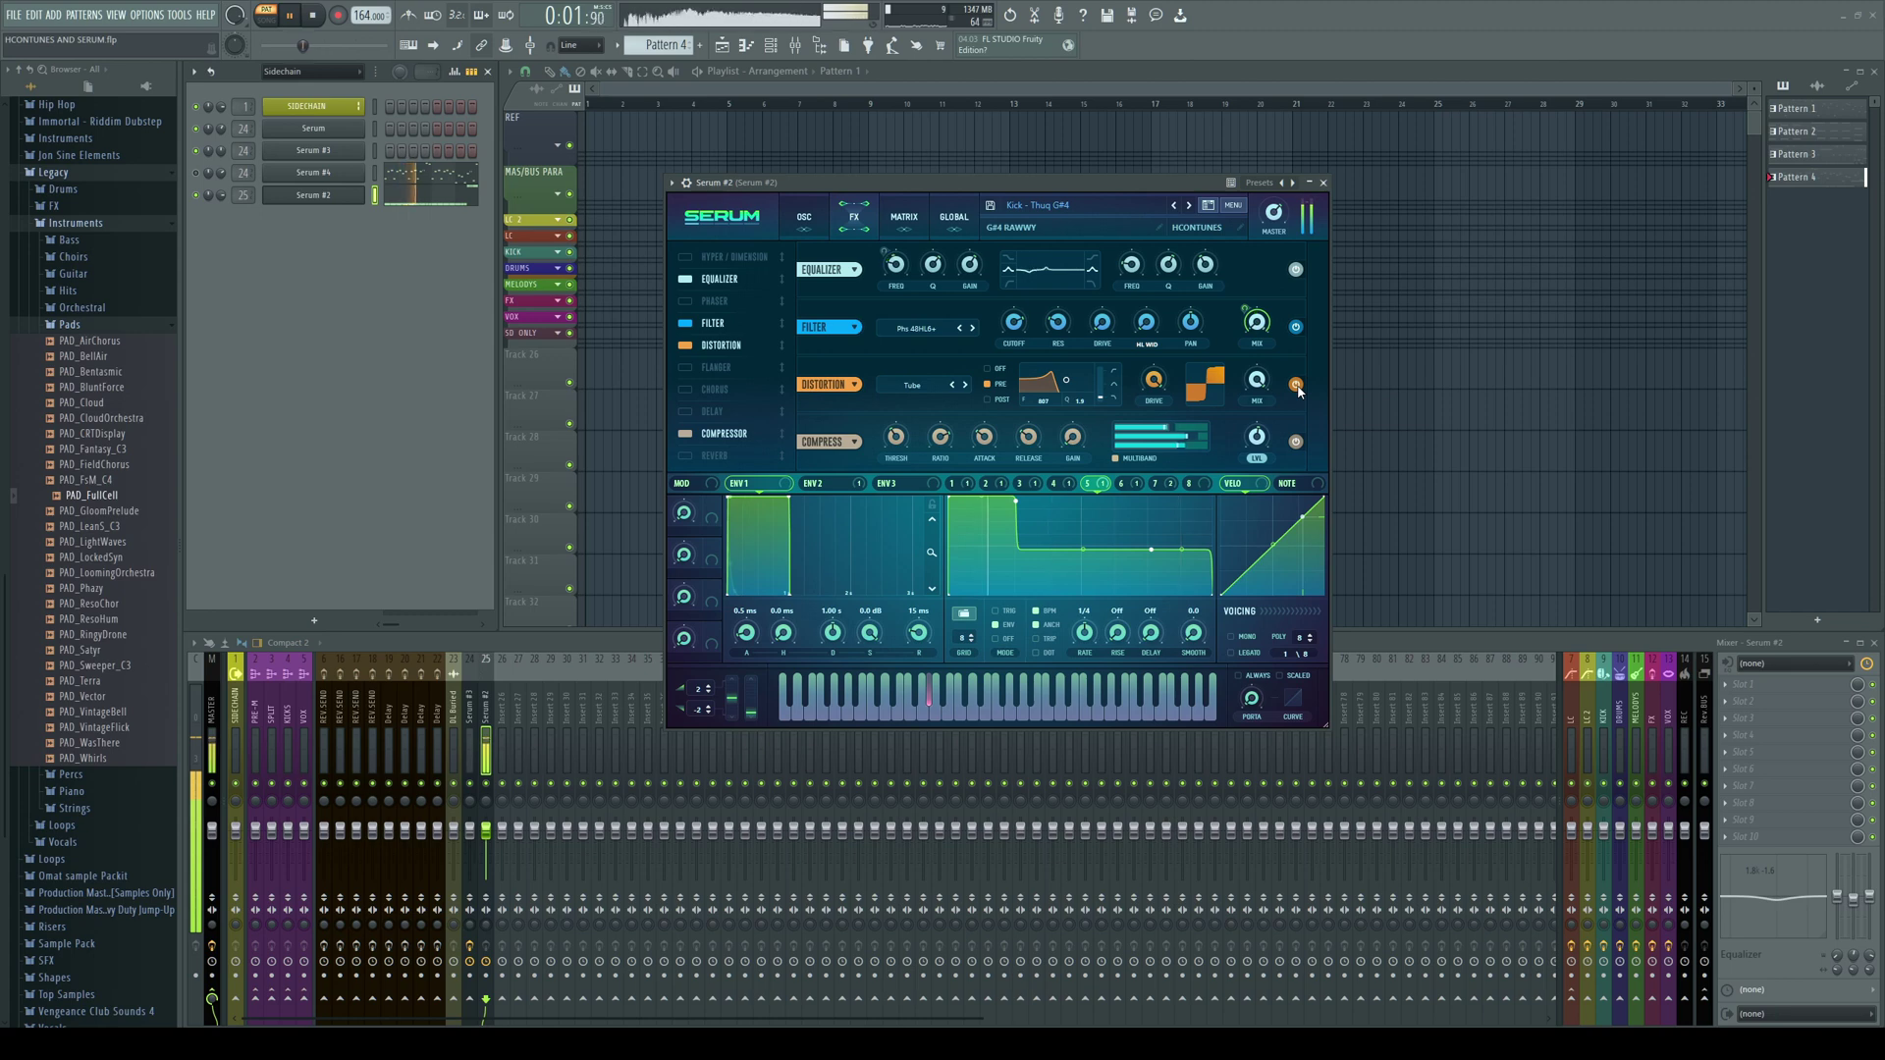
left_click_drag(1112, 188, 1206, 227)
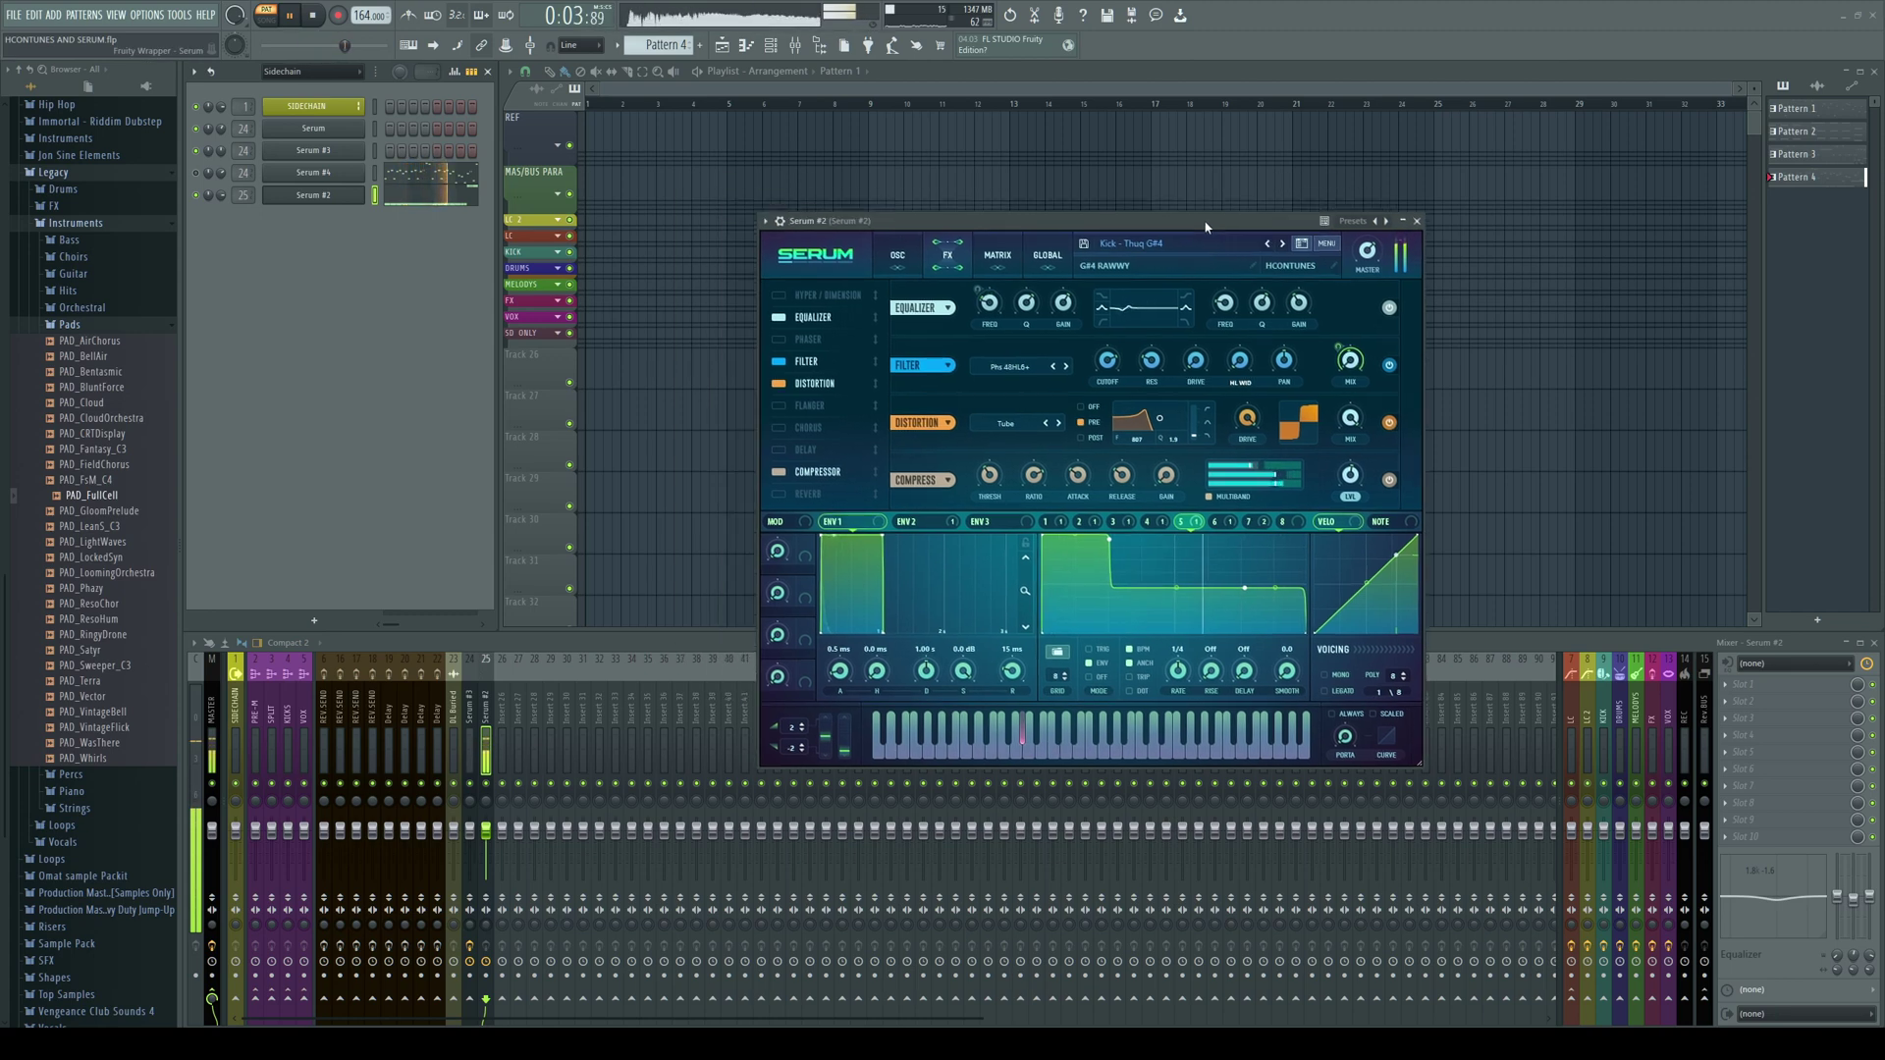
key("space")
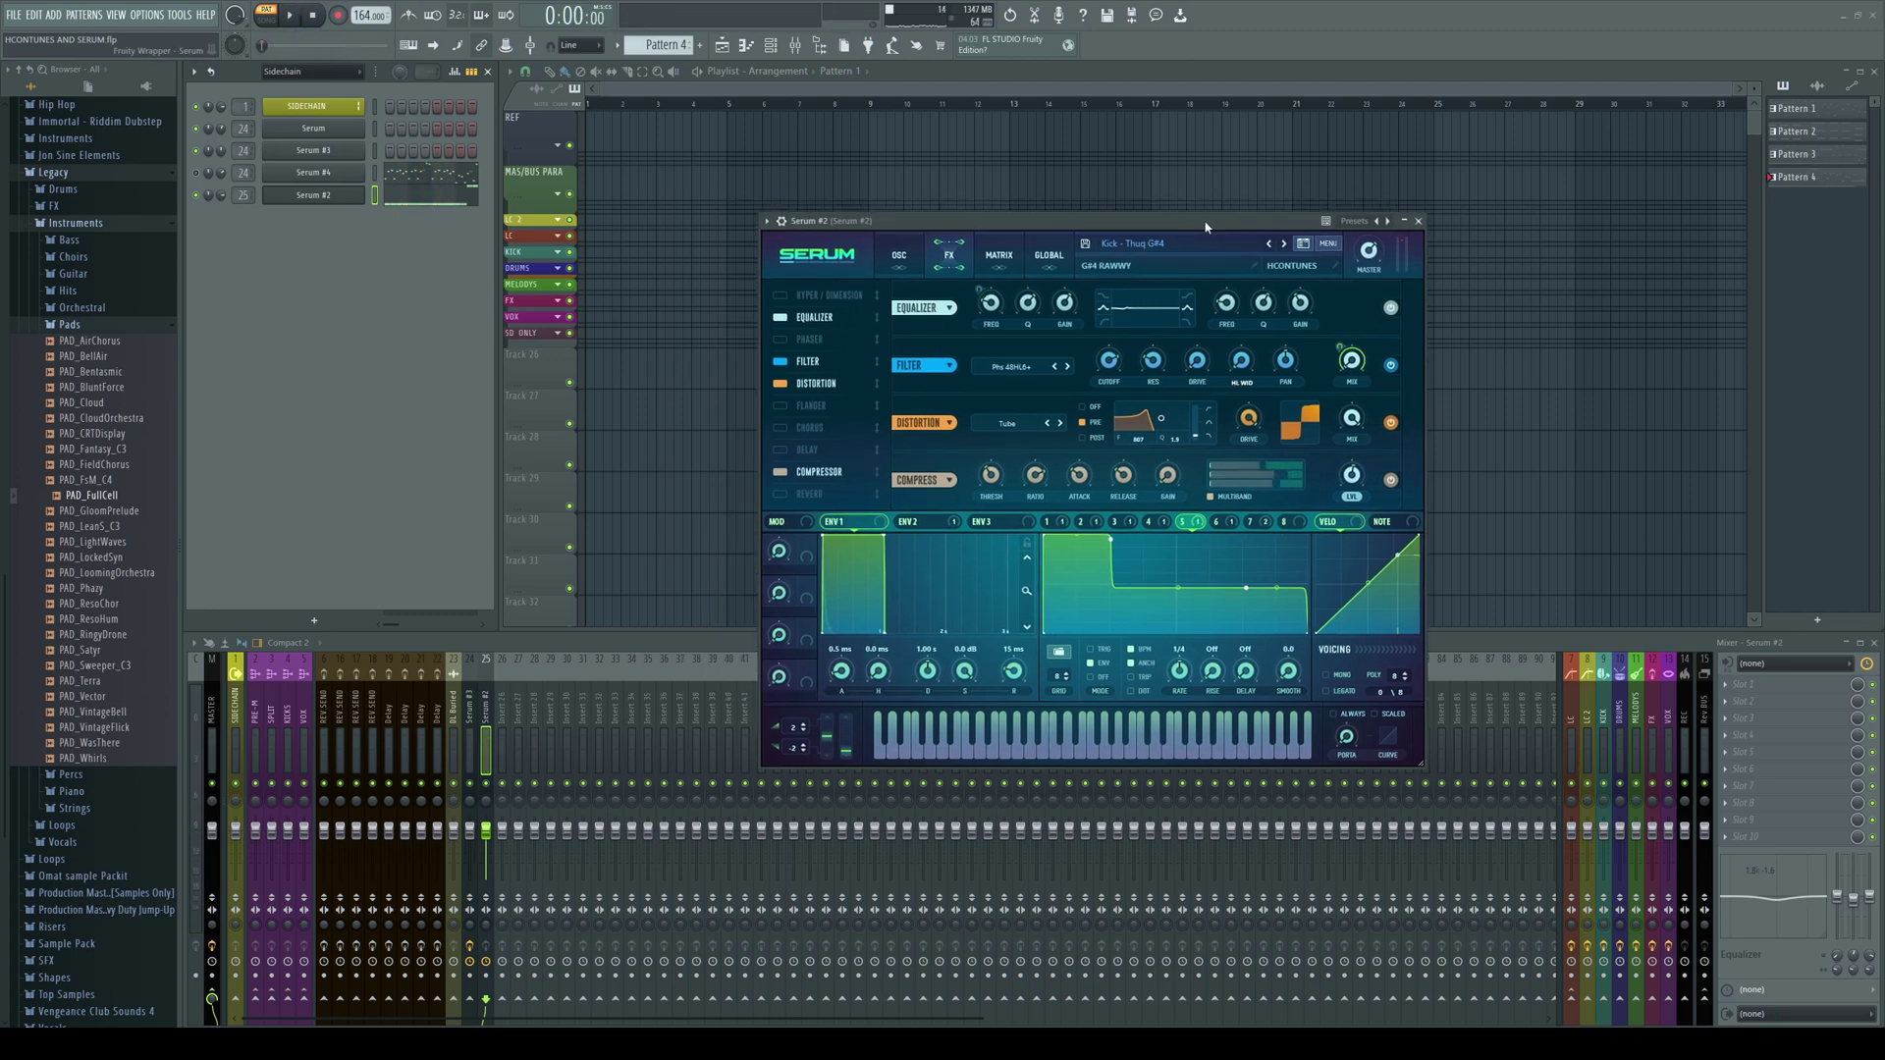
Listen to the kick while adjusting the LFO 3 to A Warp matrix output, and show the LFO 3 curve alongside the oscillators
left_click(997, 265)
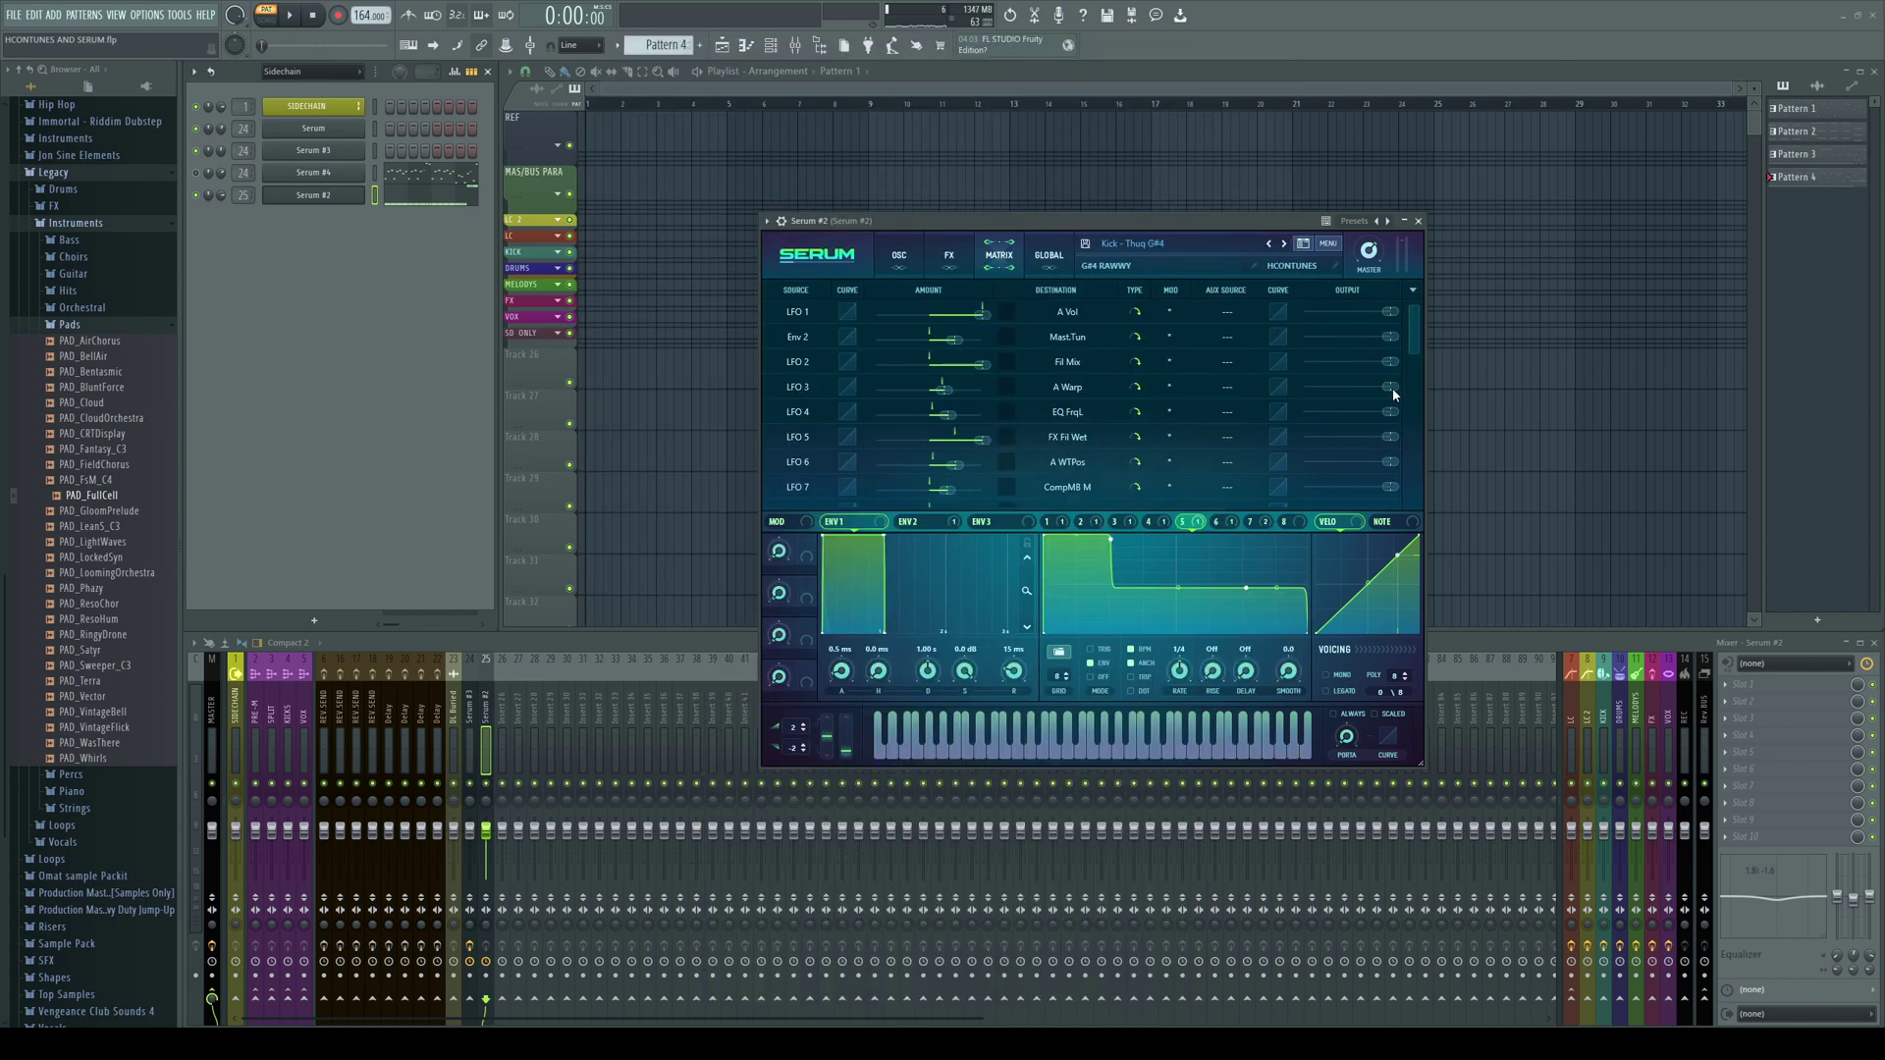
key("space")
left_click_drag(1390, 386, 1022, 426)
left_click(898, 254)
left_click(1113, 521)
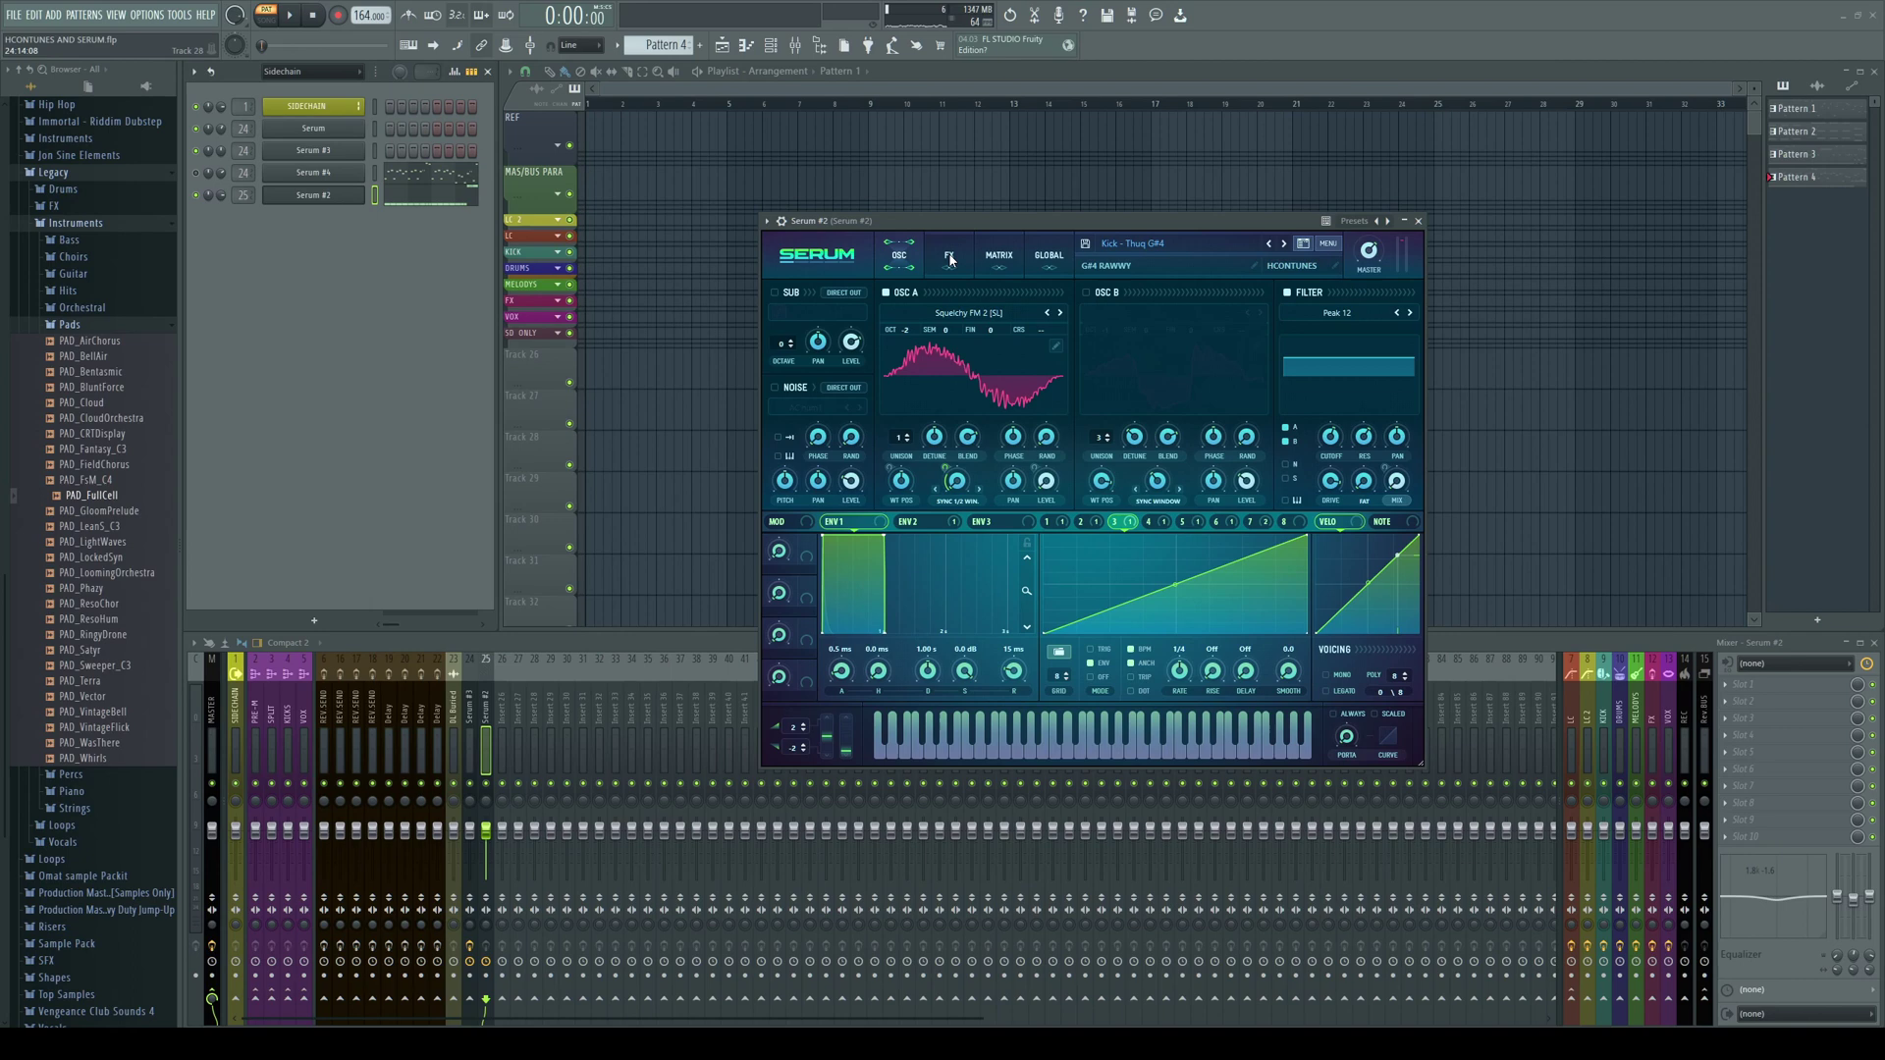
Compare the distortion effect's Zero-Square and Tube types during playback, finishing on Tube
left_click(949, 257)
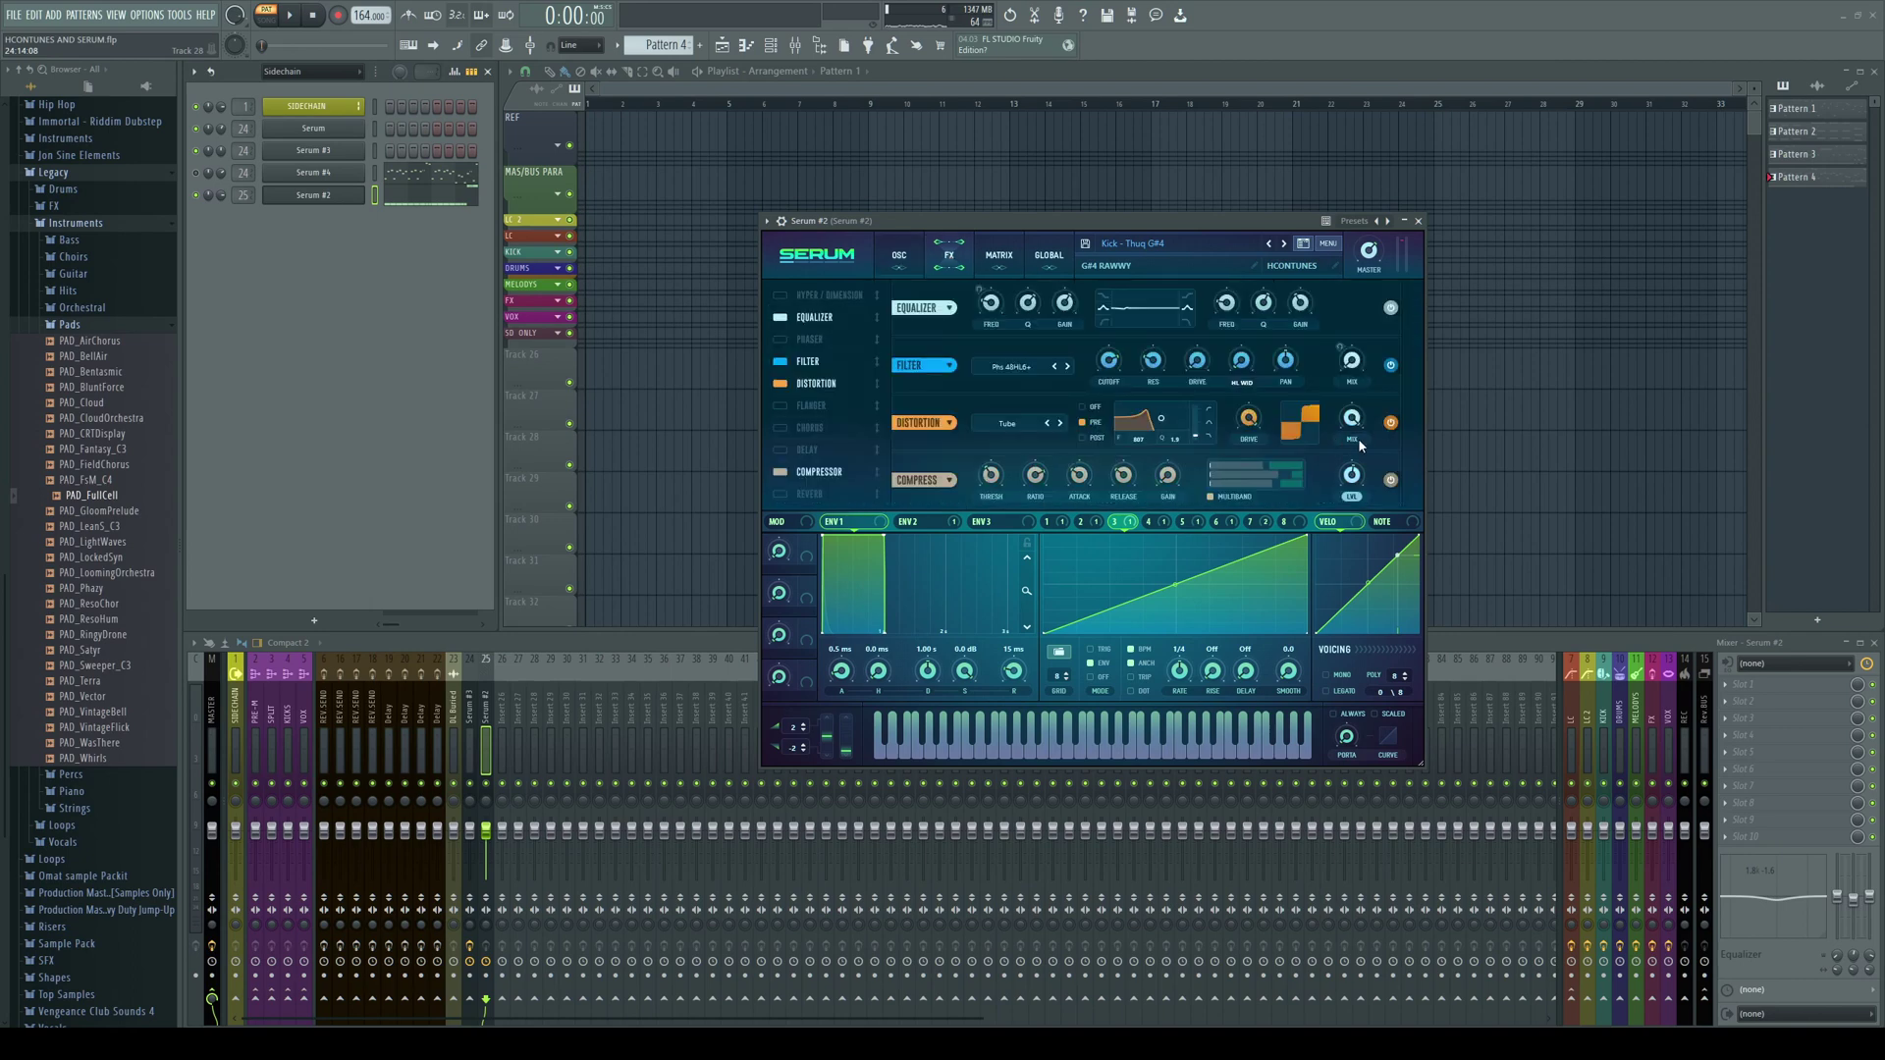
left_click(909, 267)
left_click(1010, 434)
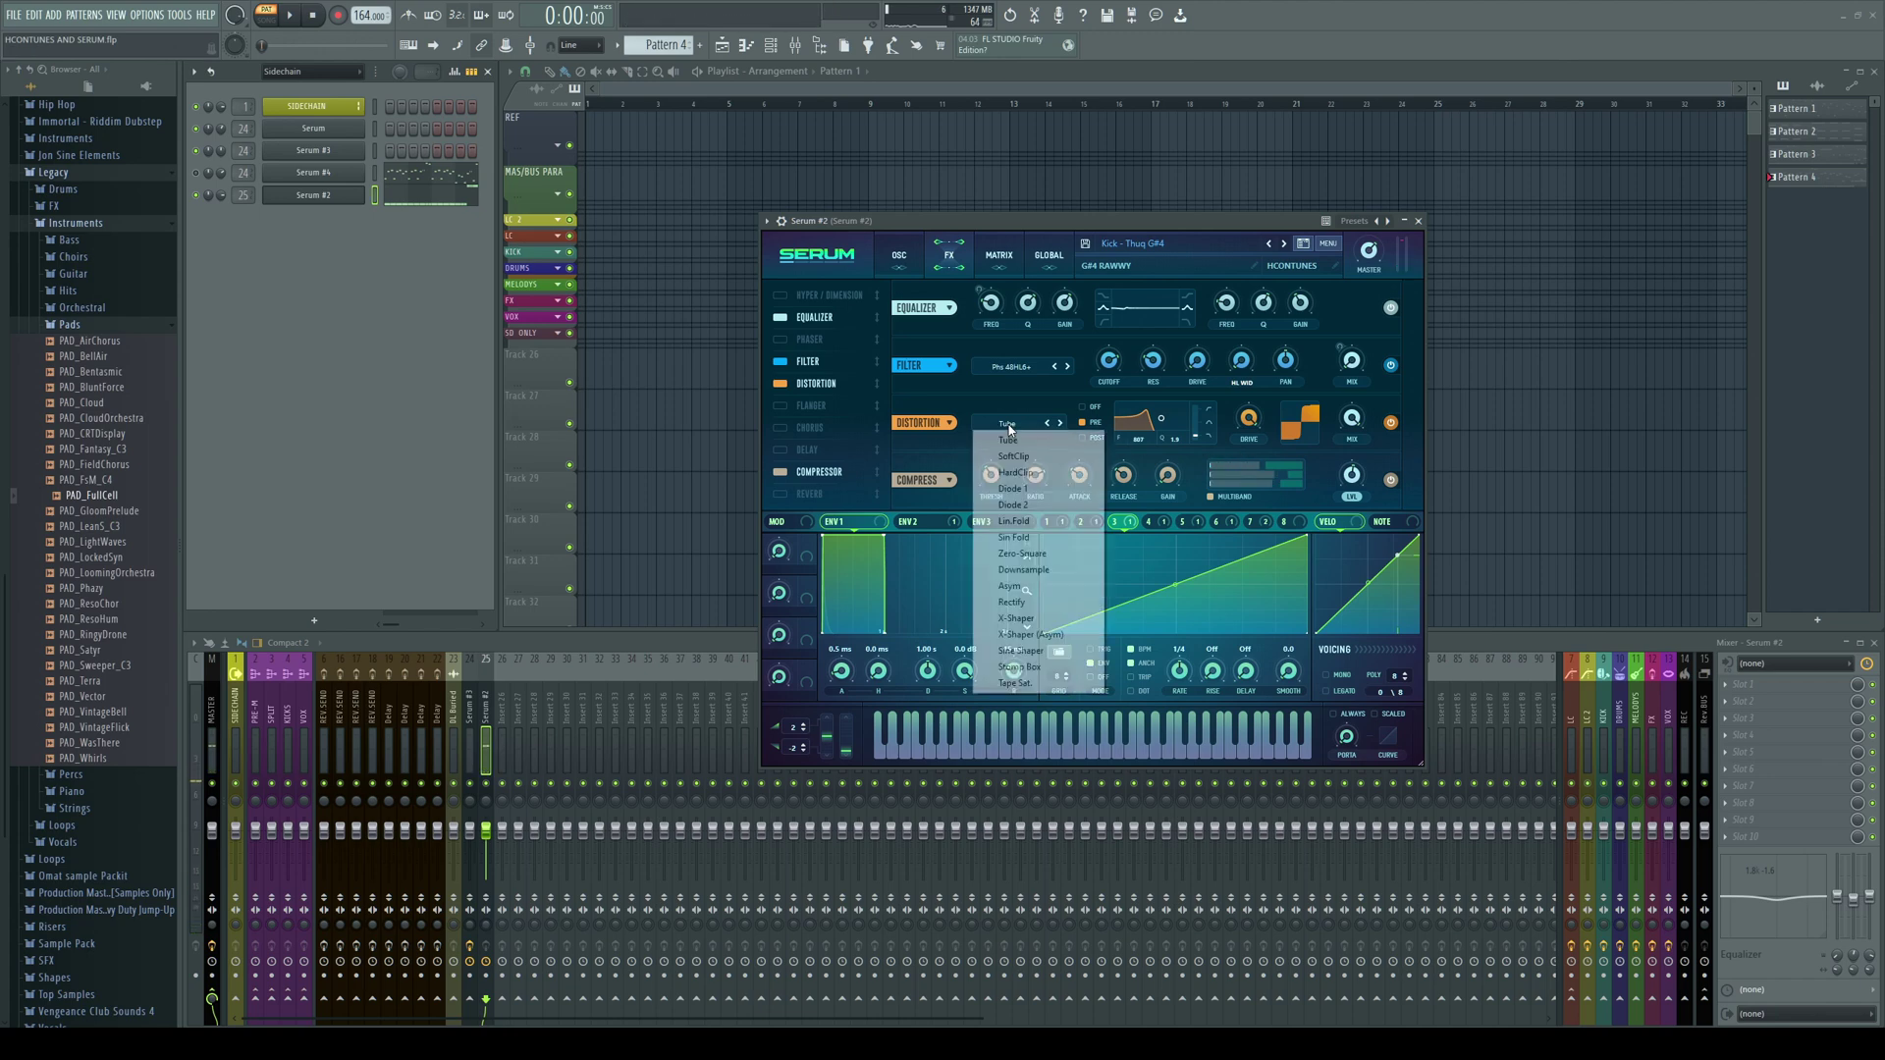
left_click(1021, 554)
key("space")
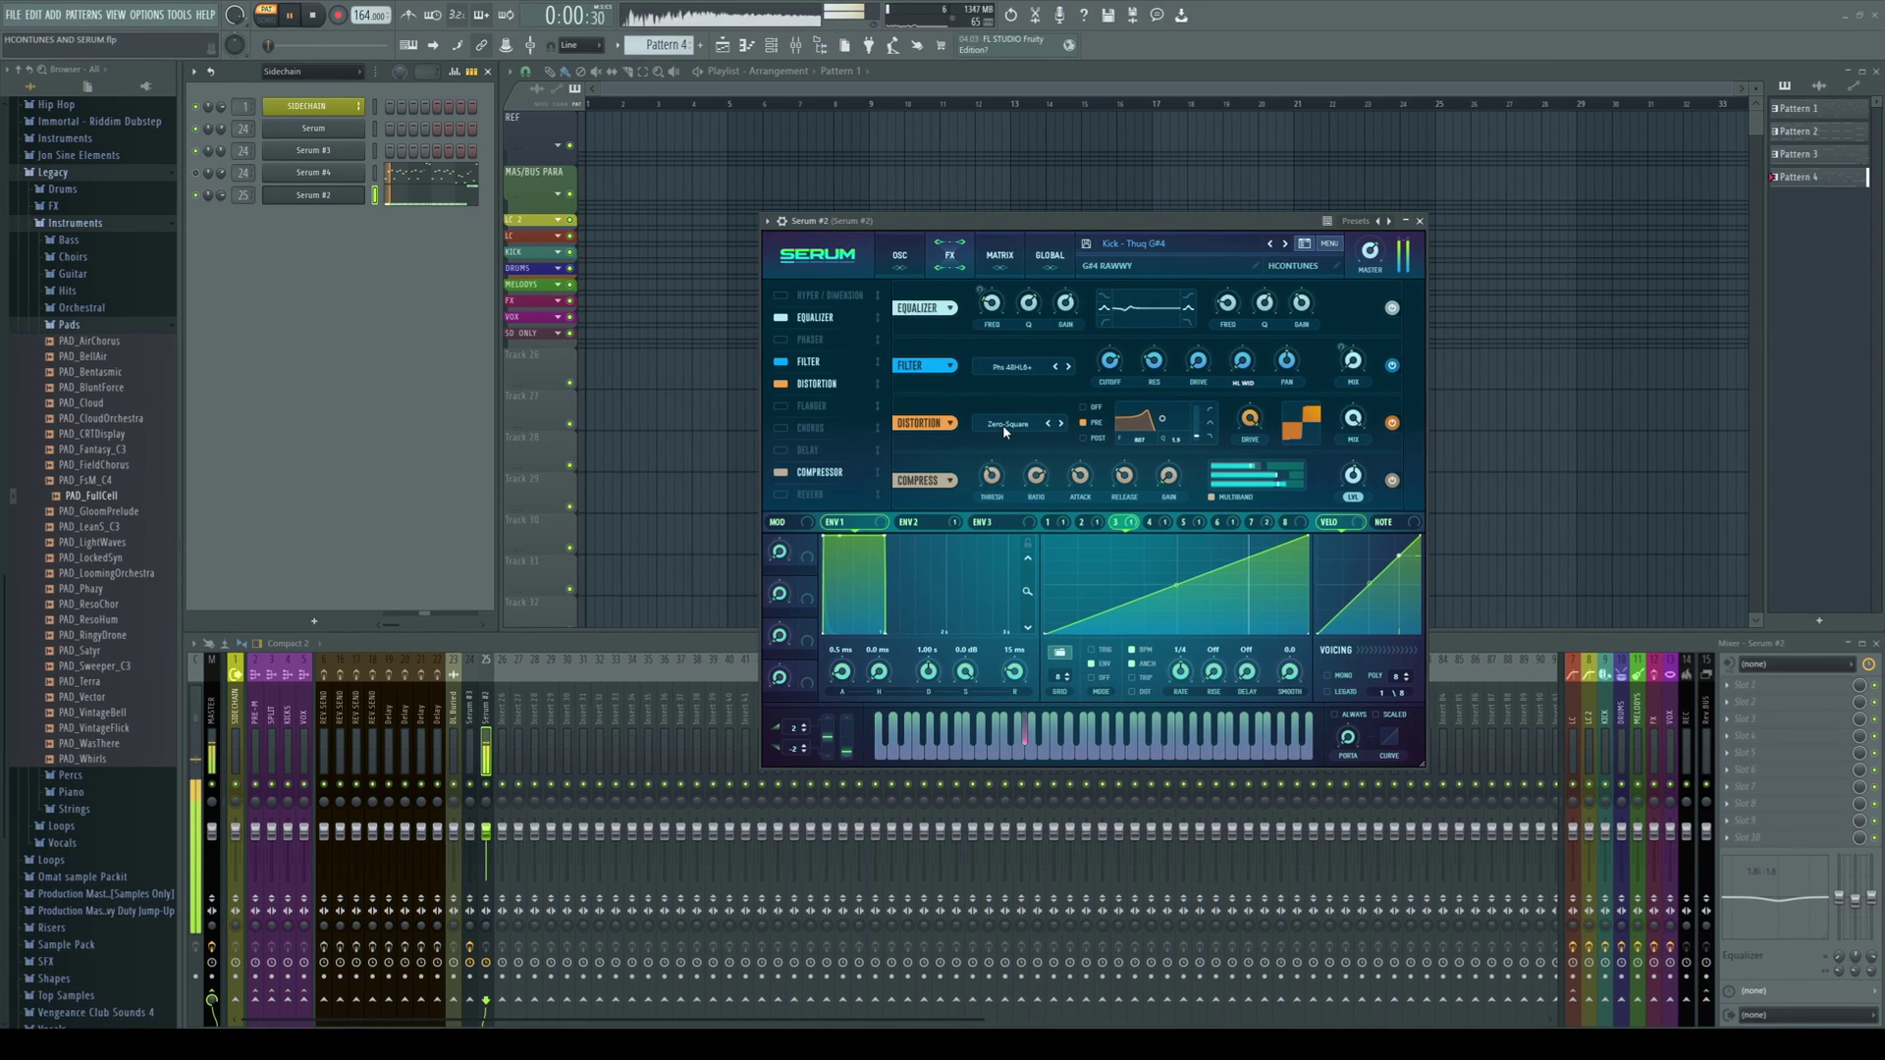
left_click(1013, 432)
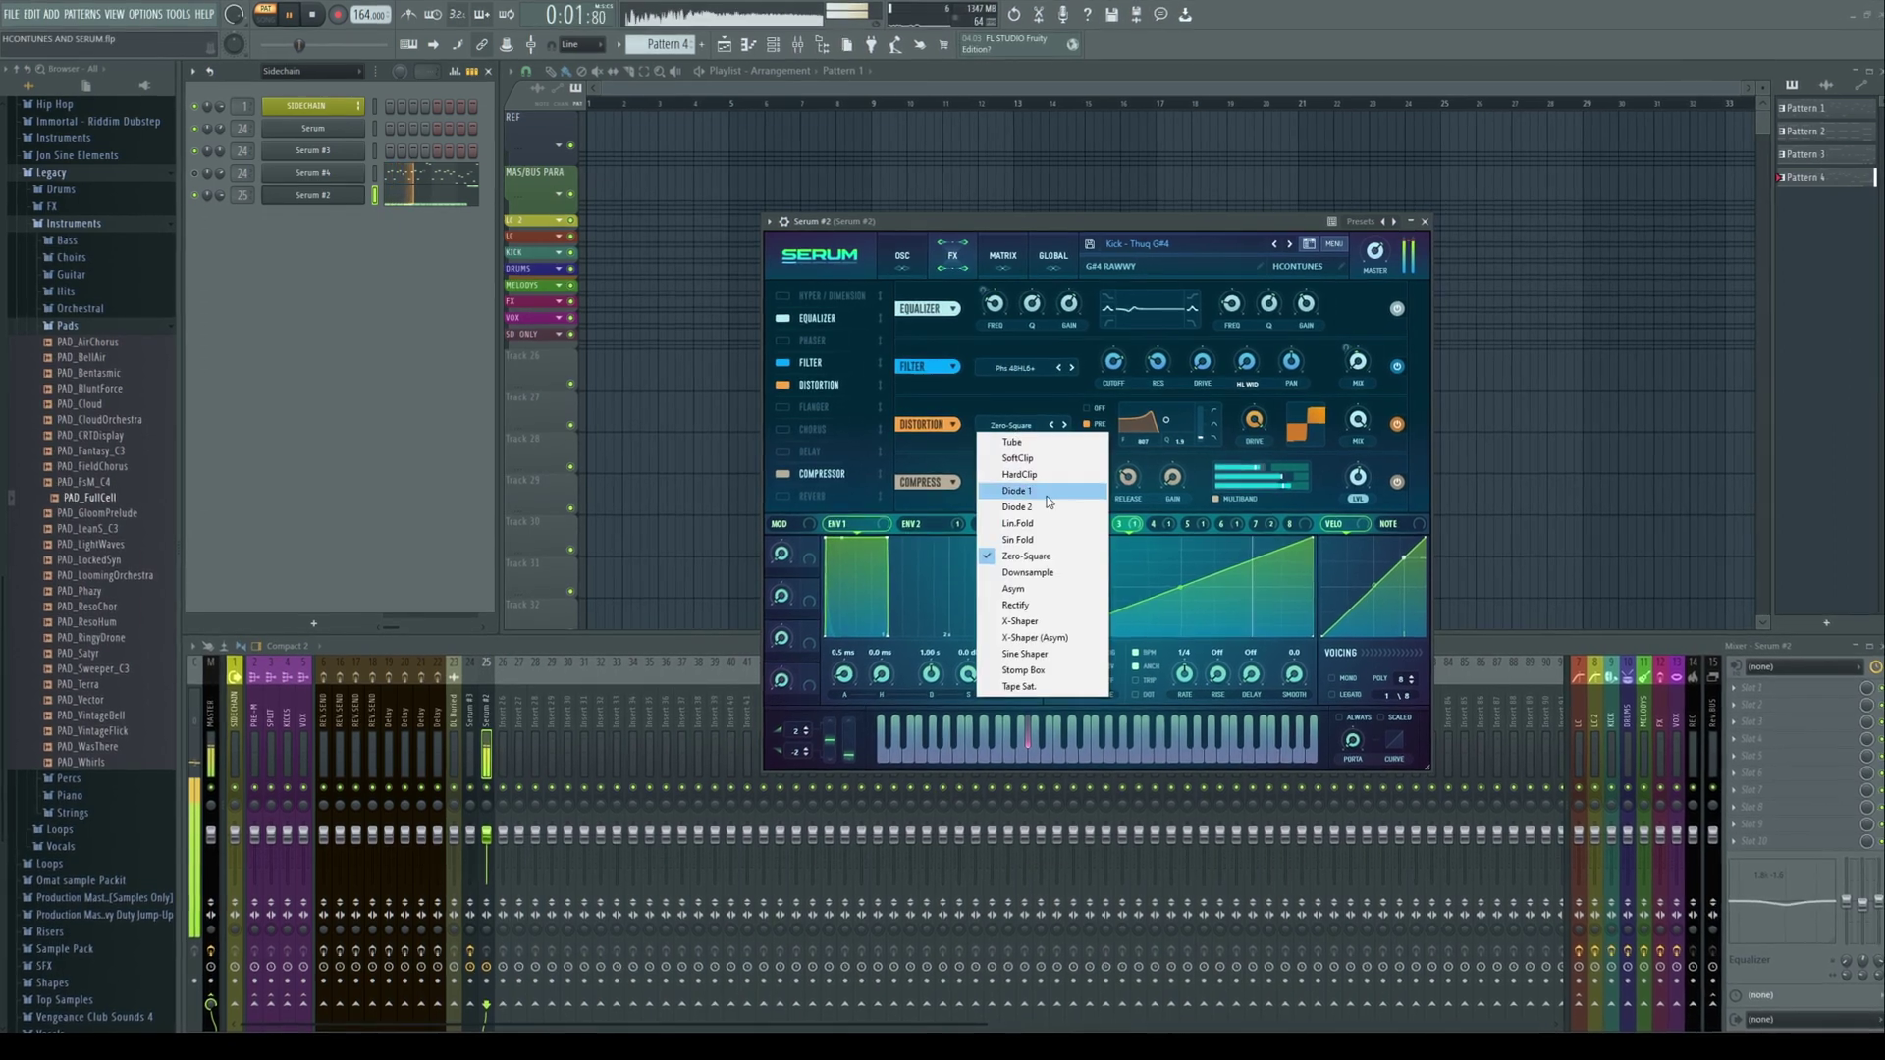
left_click(1029, 442)
left_click(1023, 422)
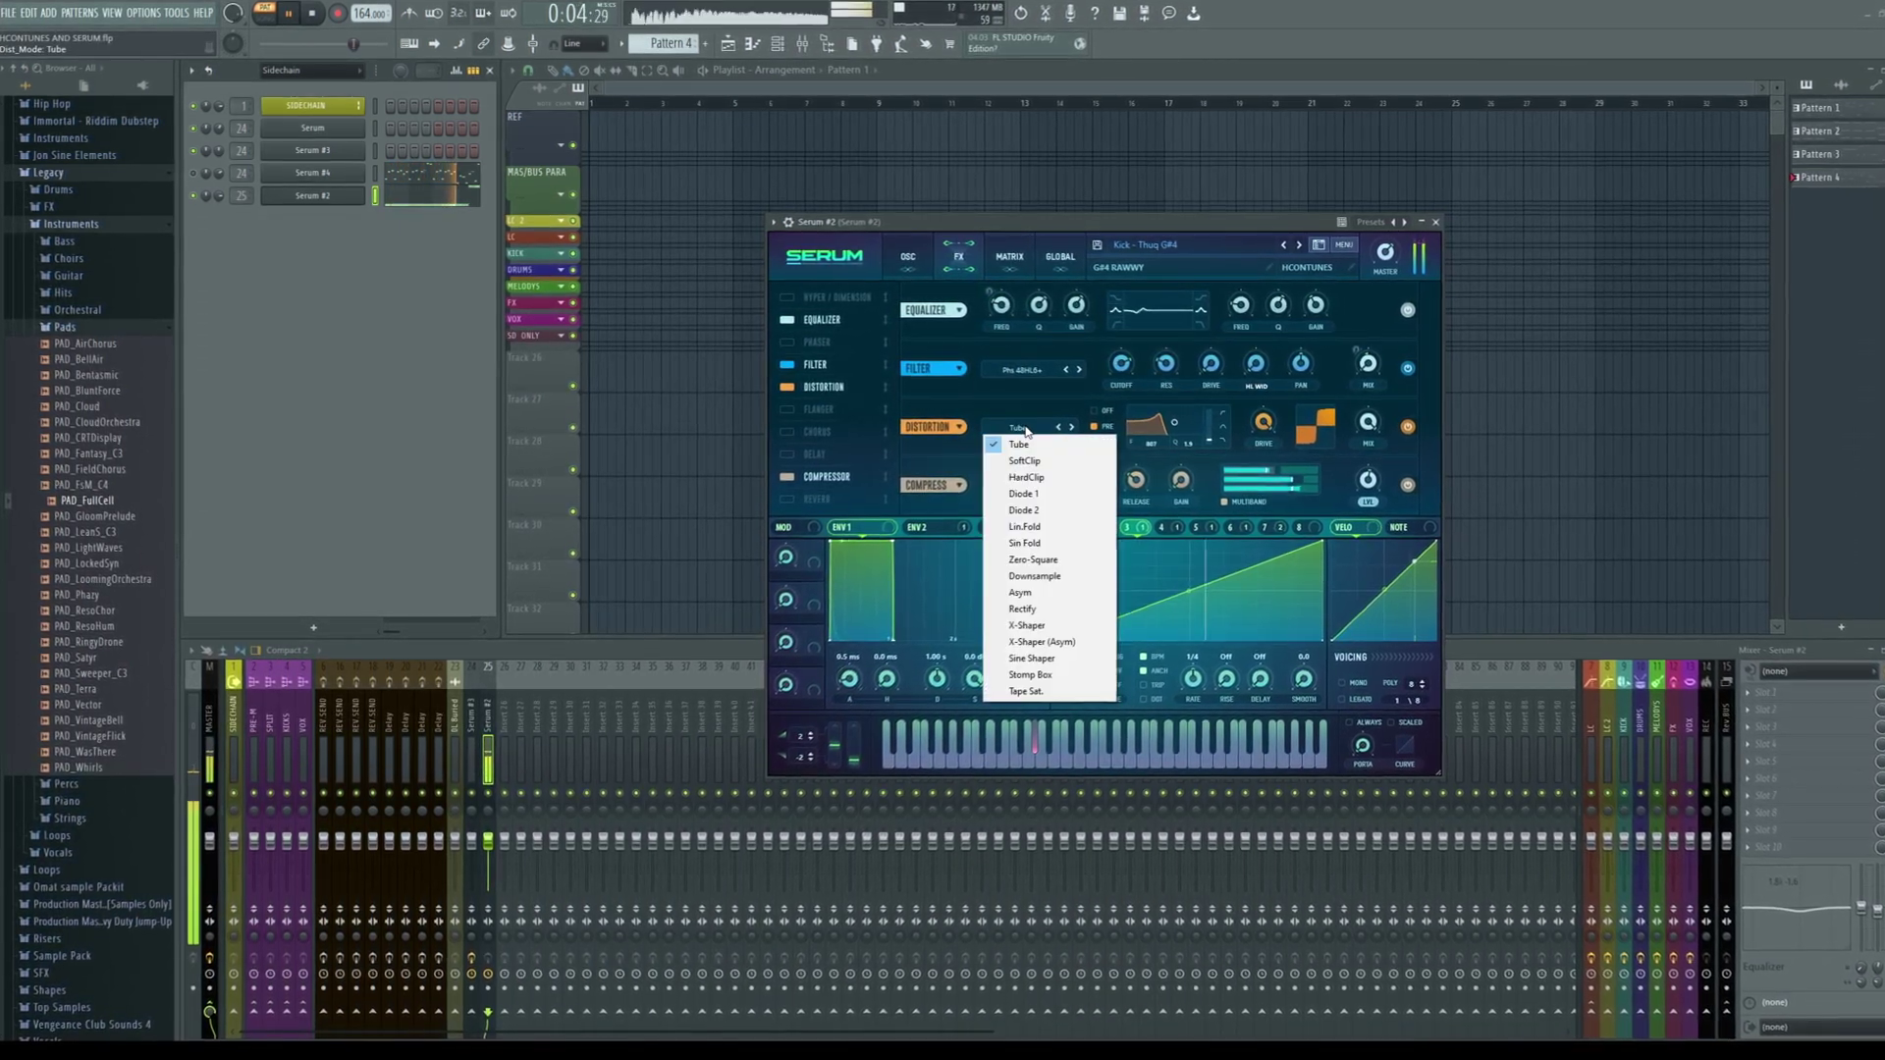
left_click(1034, 559)
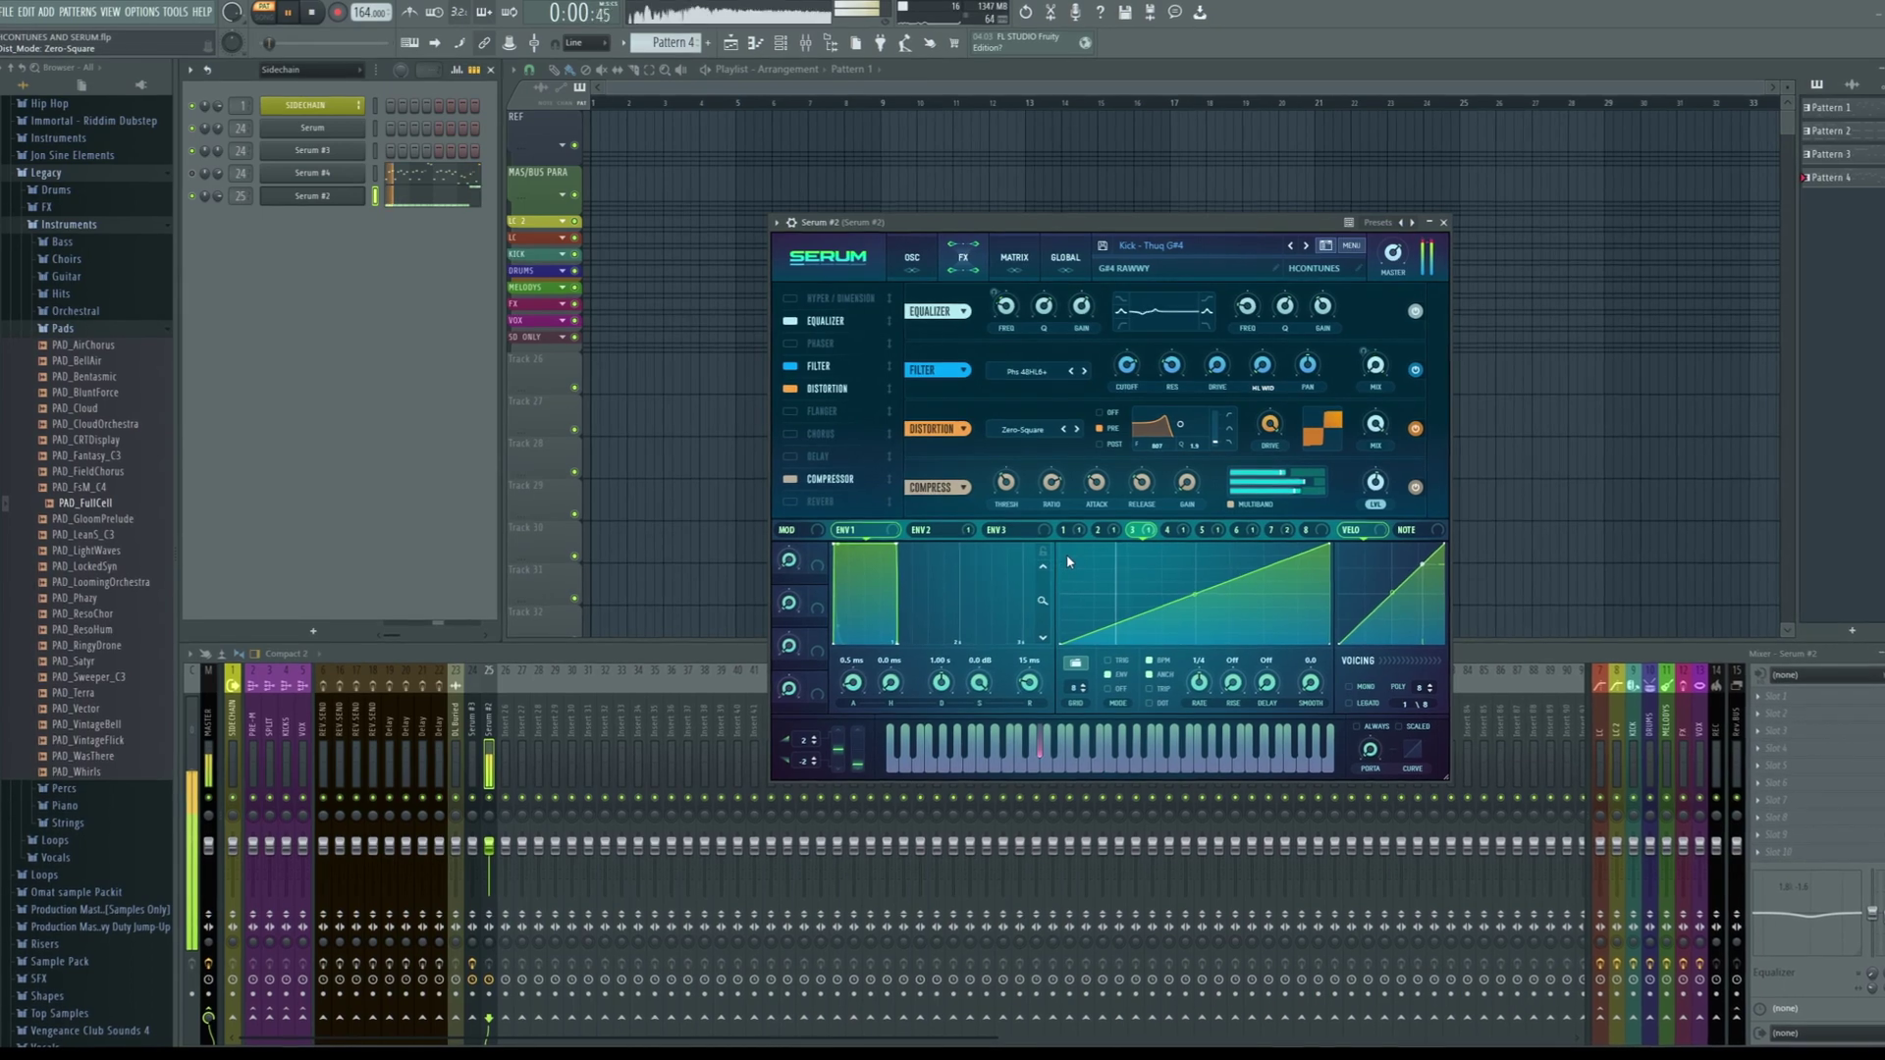
left_click(1023, 430)
left_click(1035, 443)
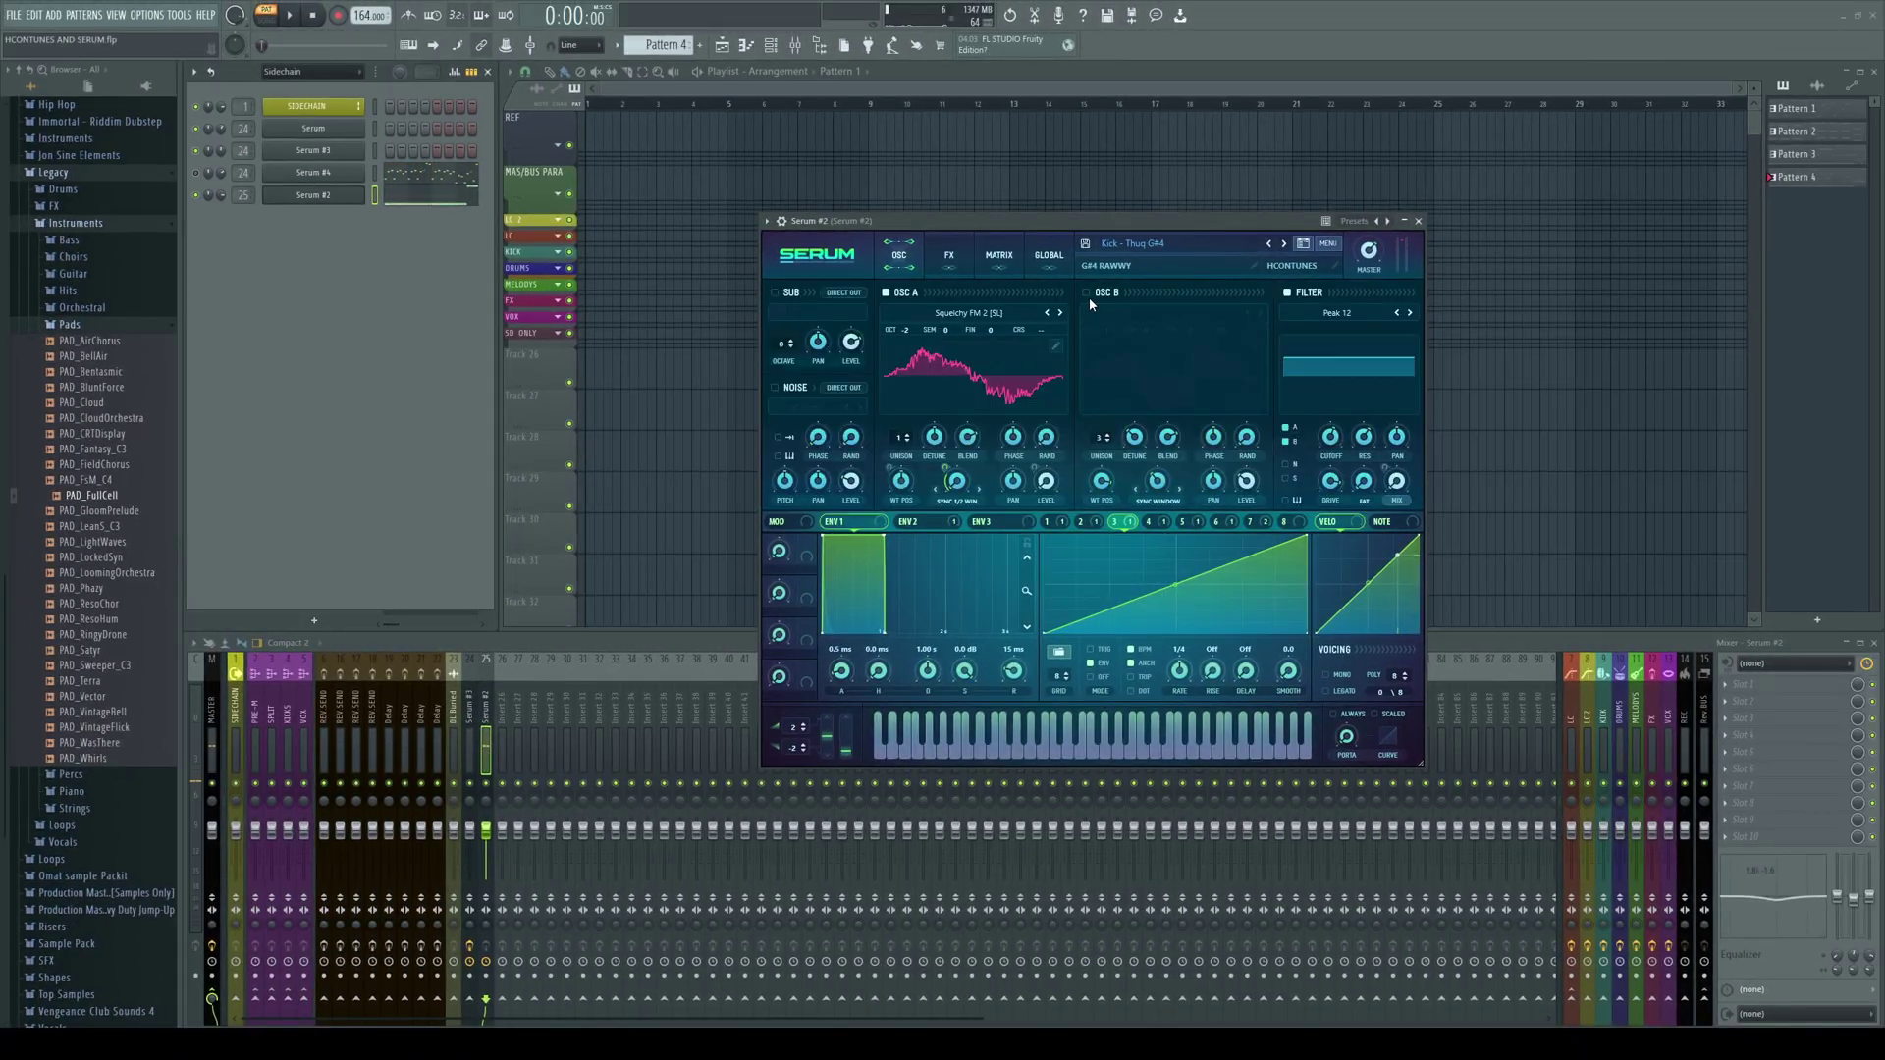
Turn on oscillator B while the kick plays, and bring up the LFO 7 curve
left_click_drag(1056, 228, 1023, 239)
key("space")
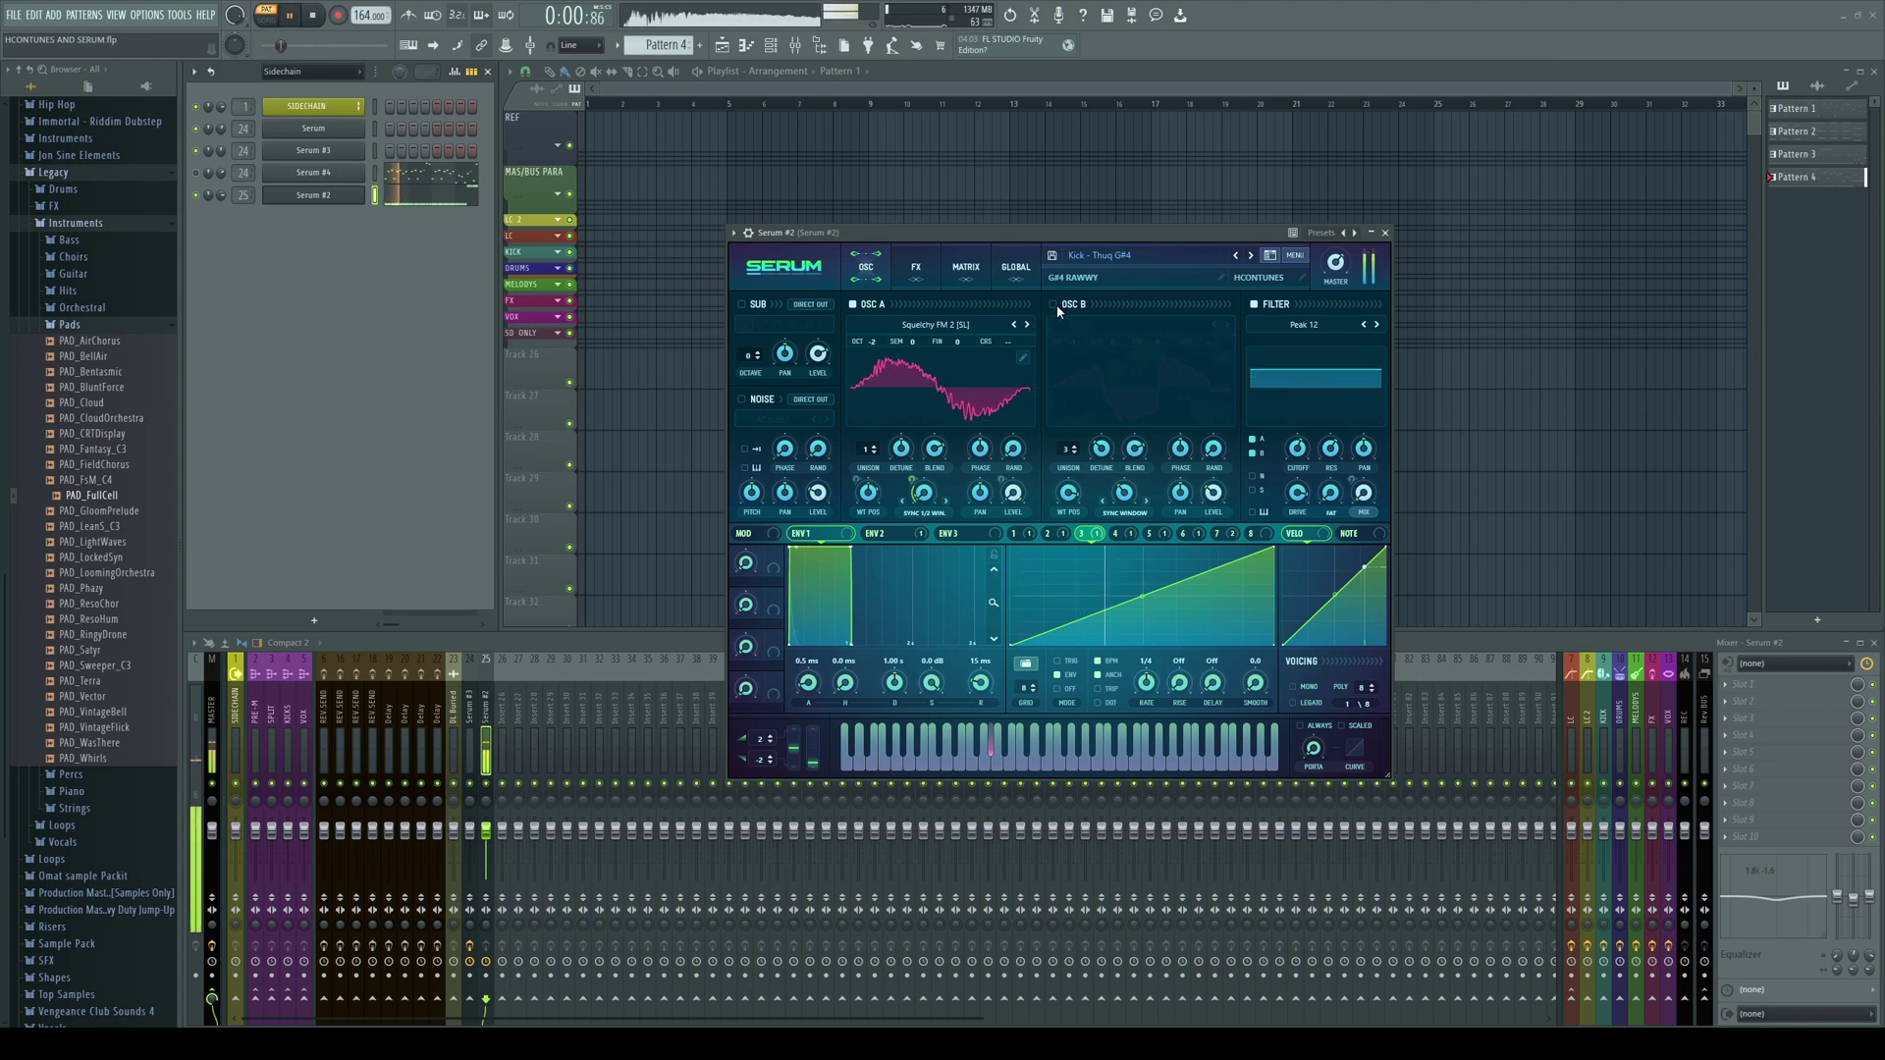
left_click(1054, 306)
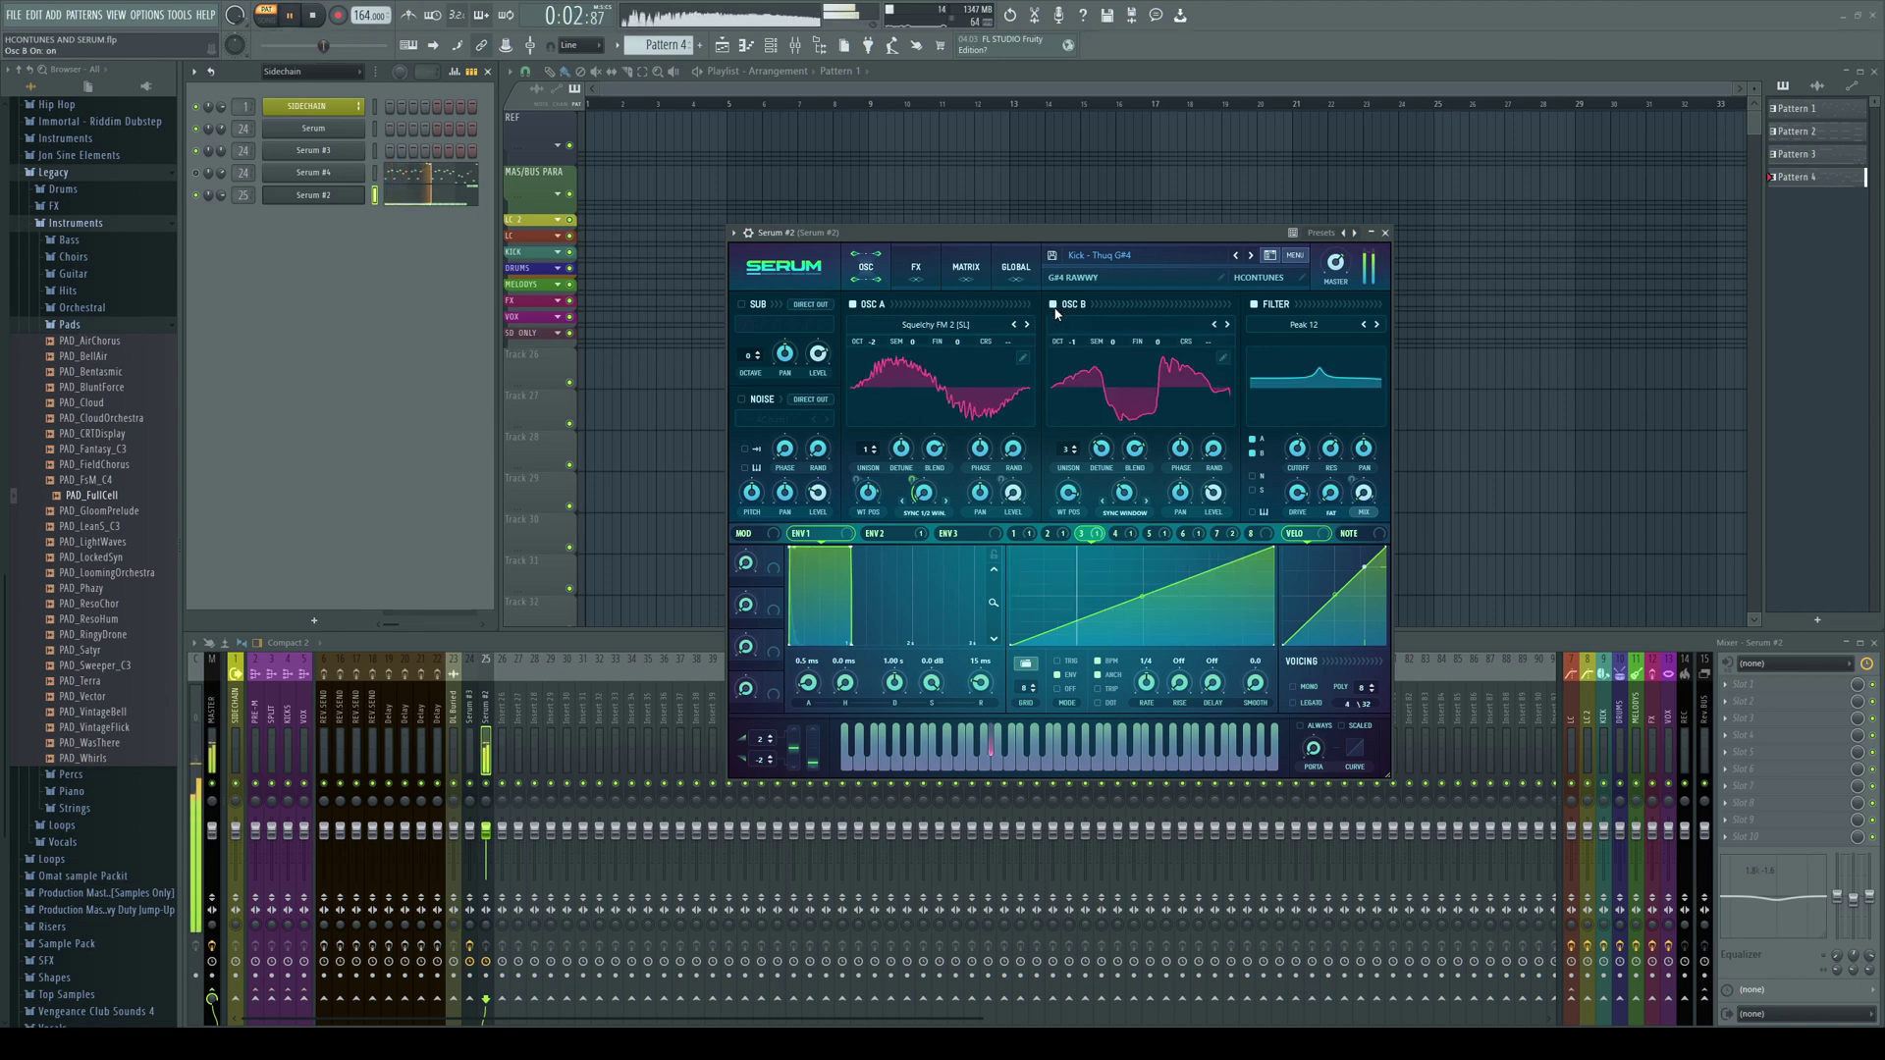
left_click(1115, 533)
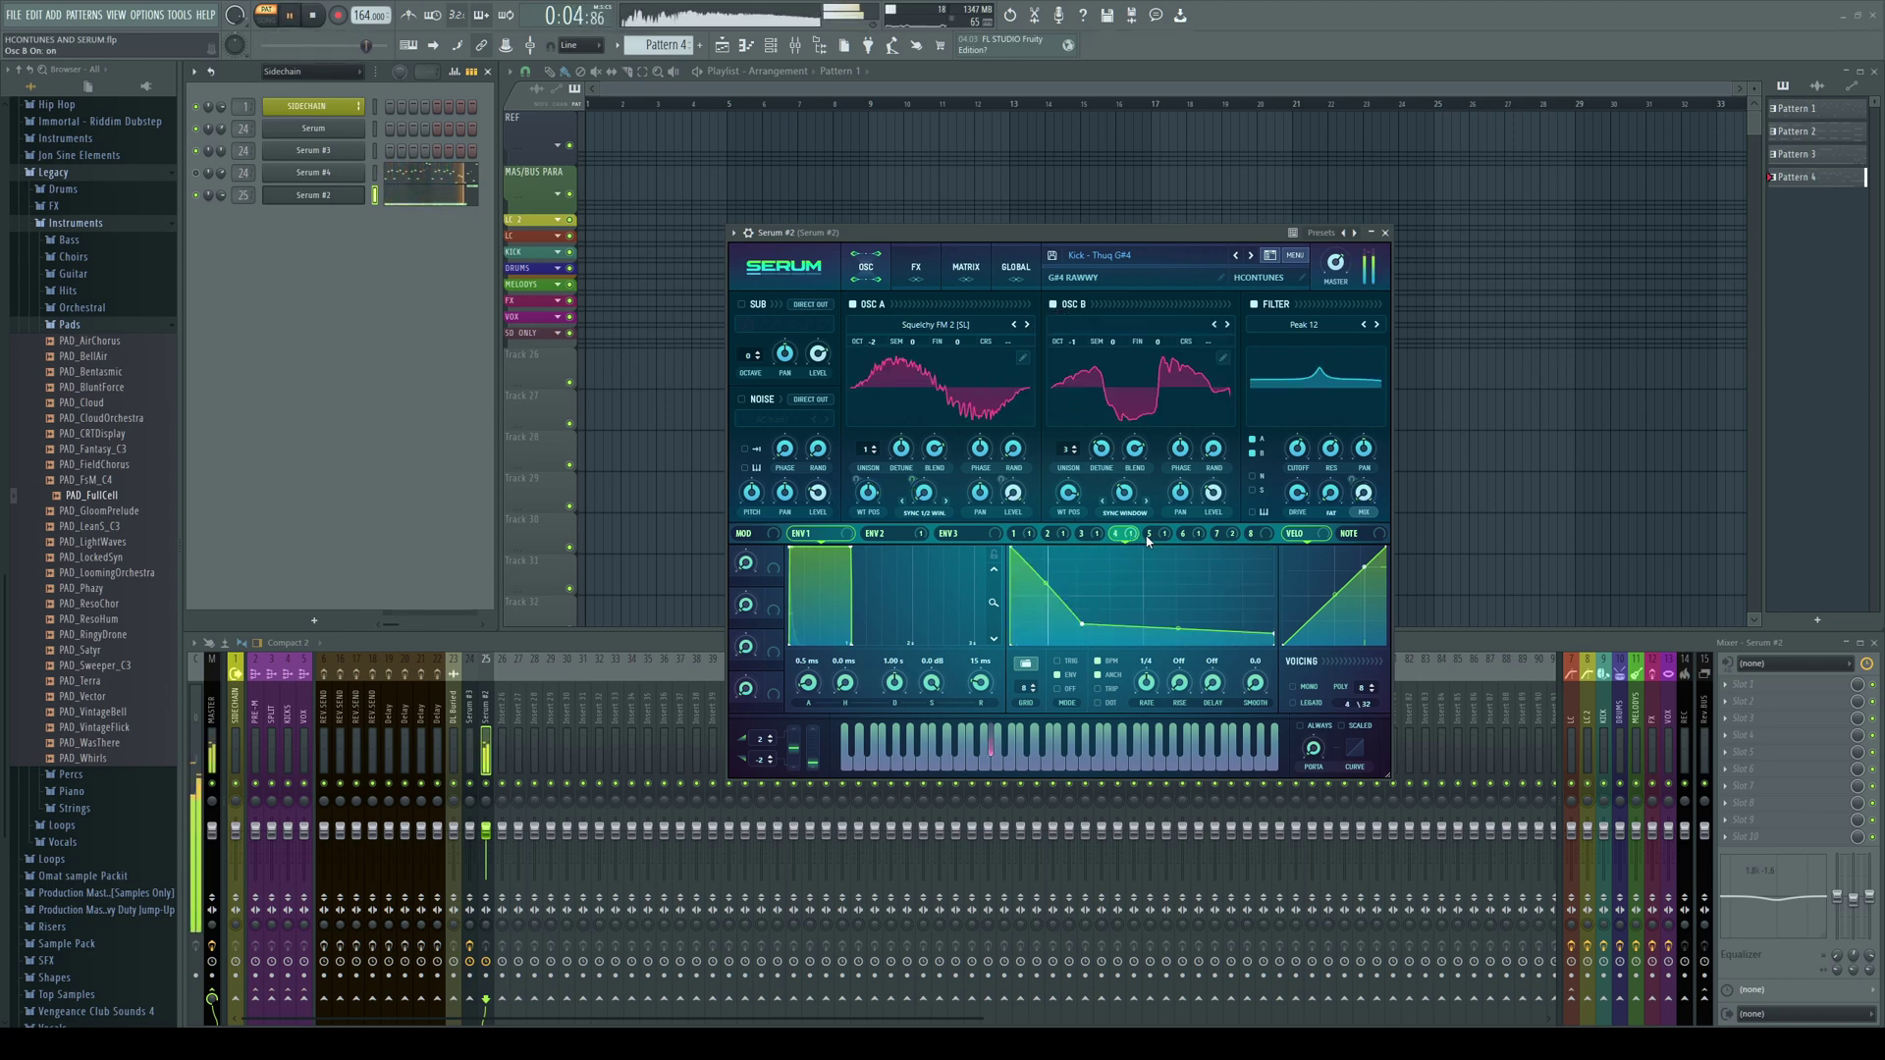
left_click(1149, 533)
left_click(1217, 533)
key("space")
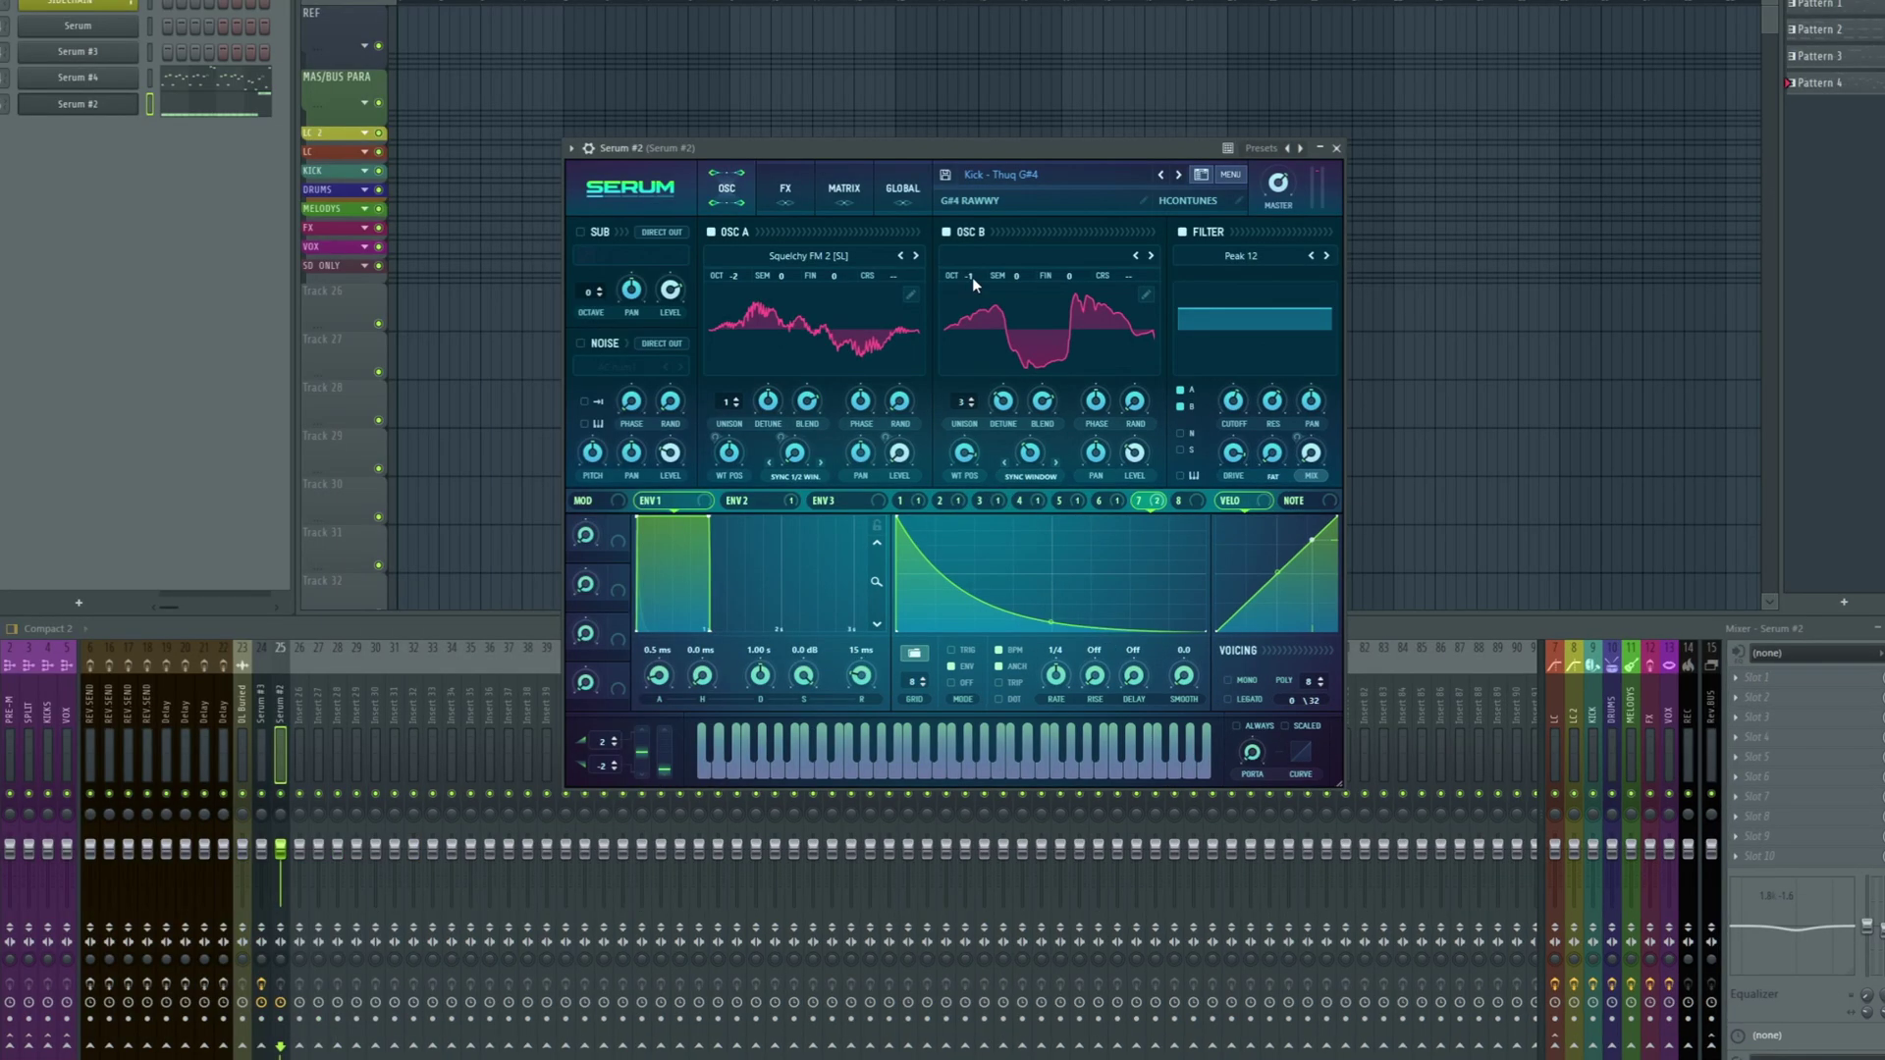
Audition oscillator B alone by switching oscillator A off and back on, and inspect the compressor in the effects rack
left_click(711, 231)
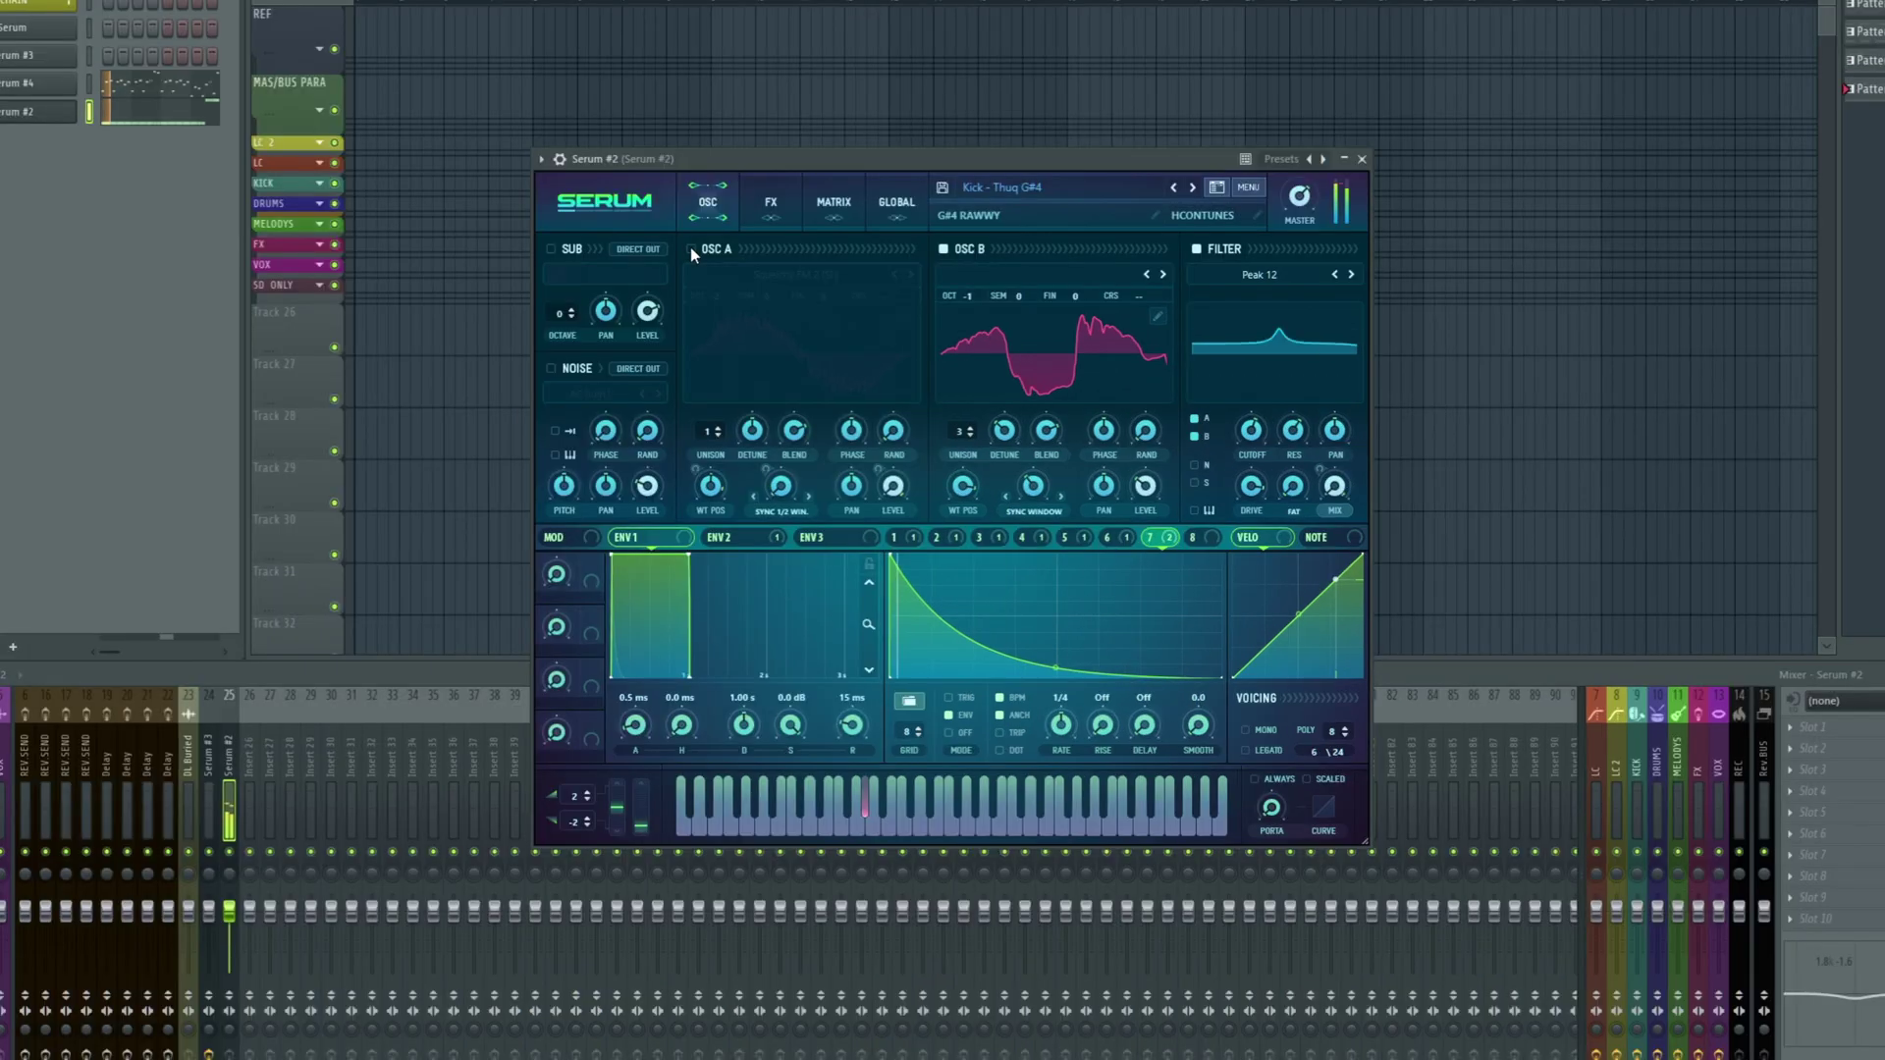
left_click(852, 306)
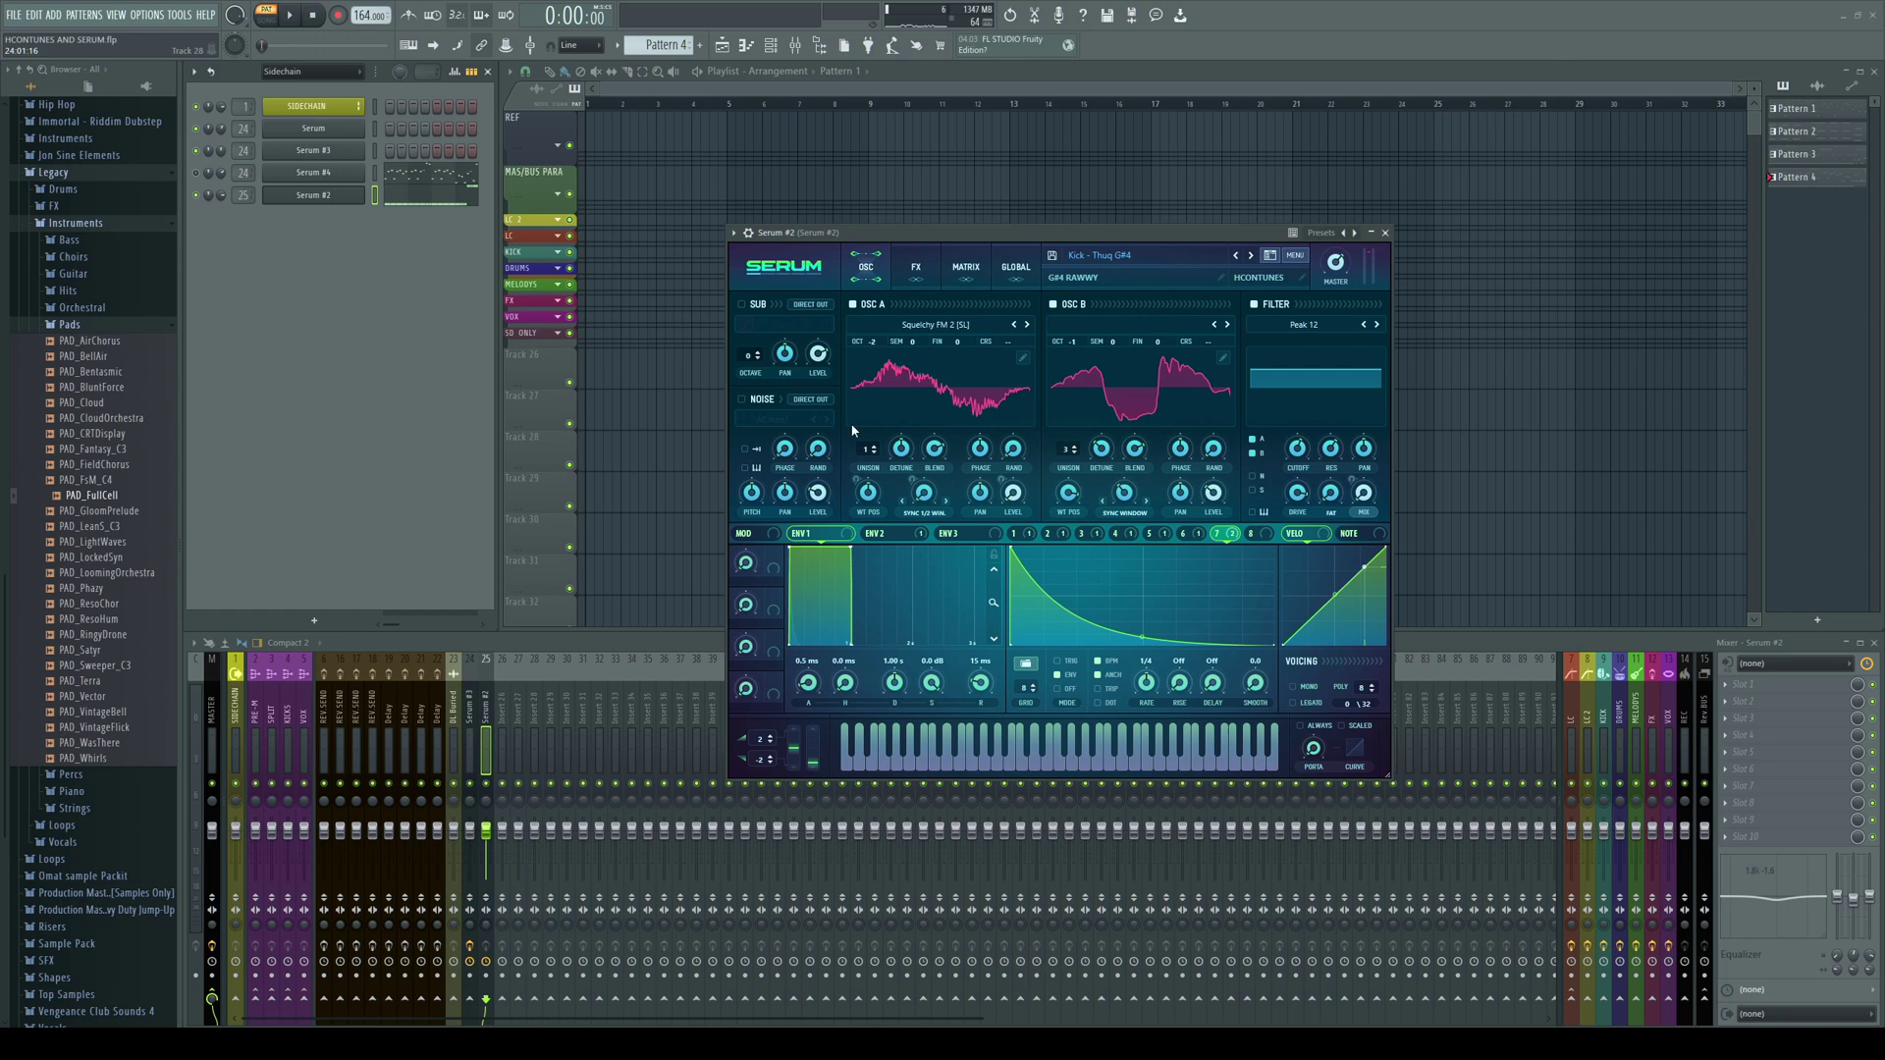
left_click(919, 273)
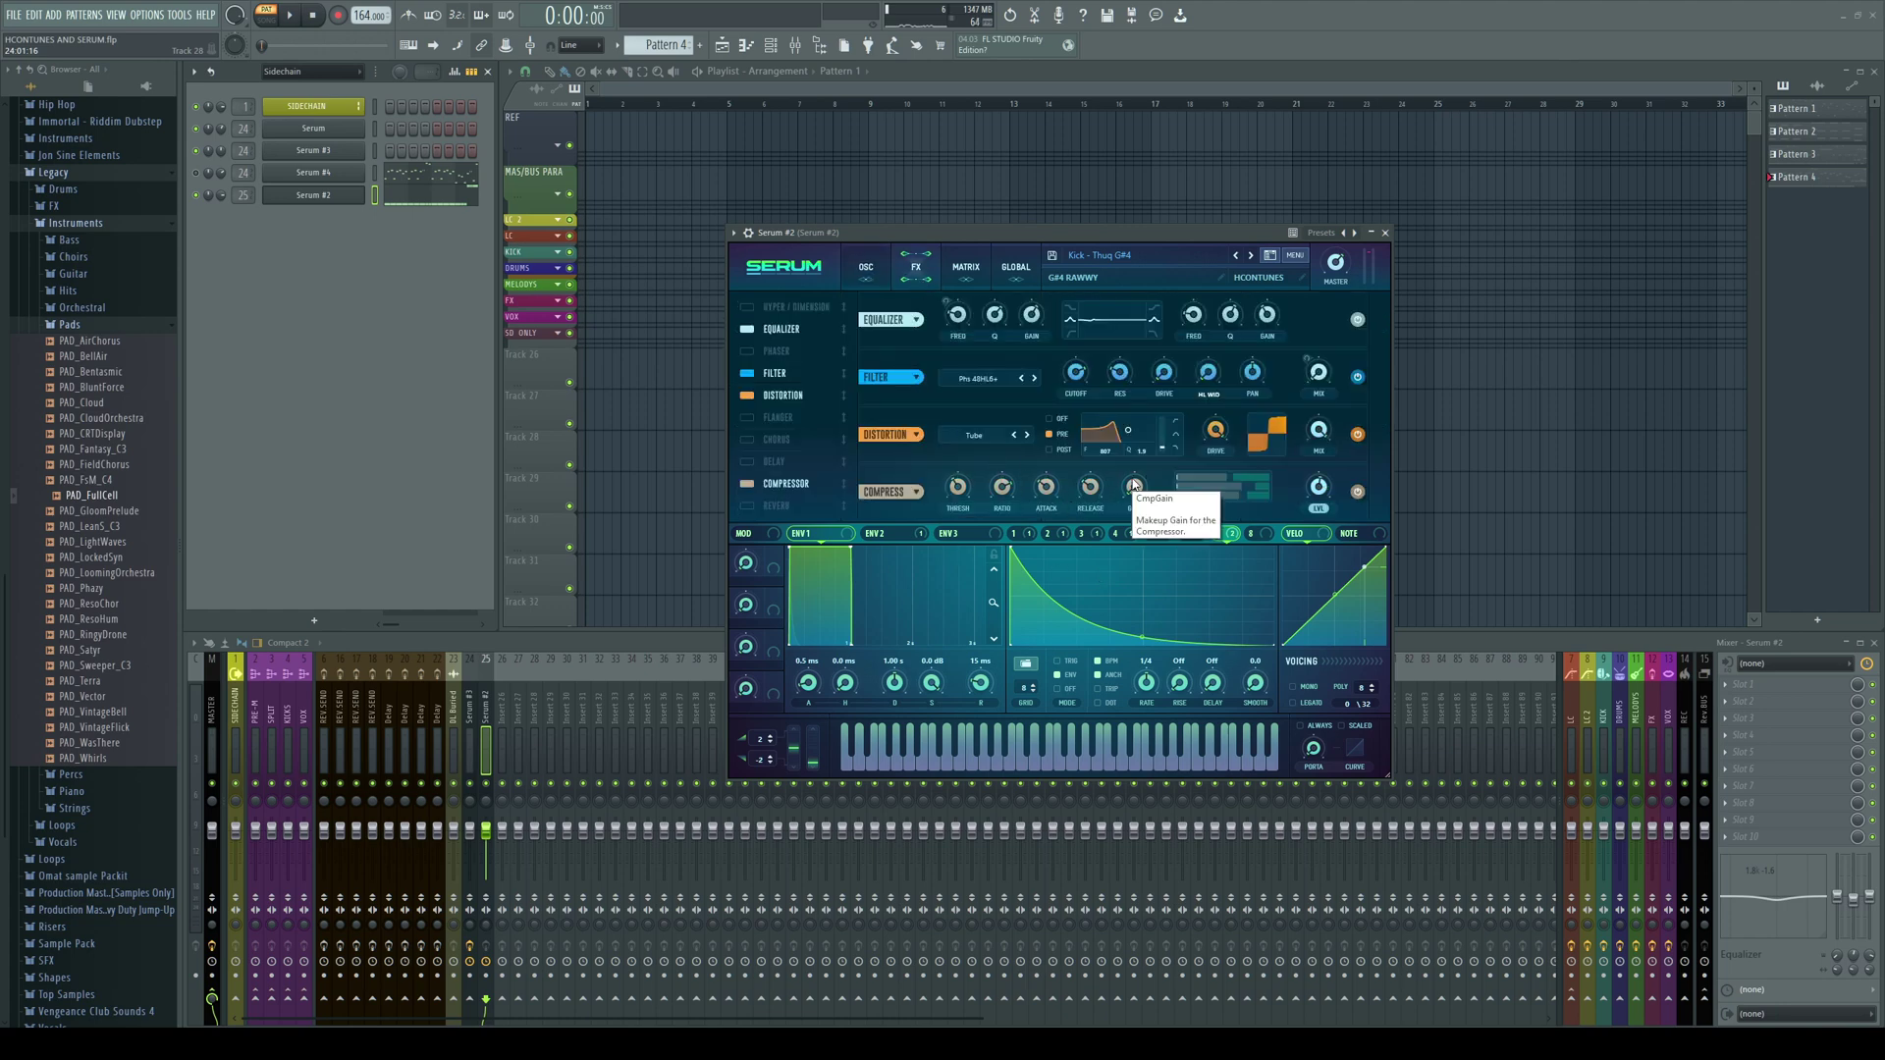
left_click(874, 275)
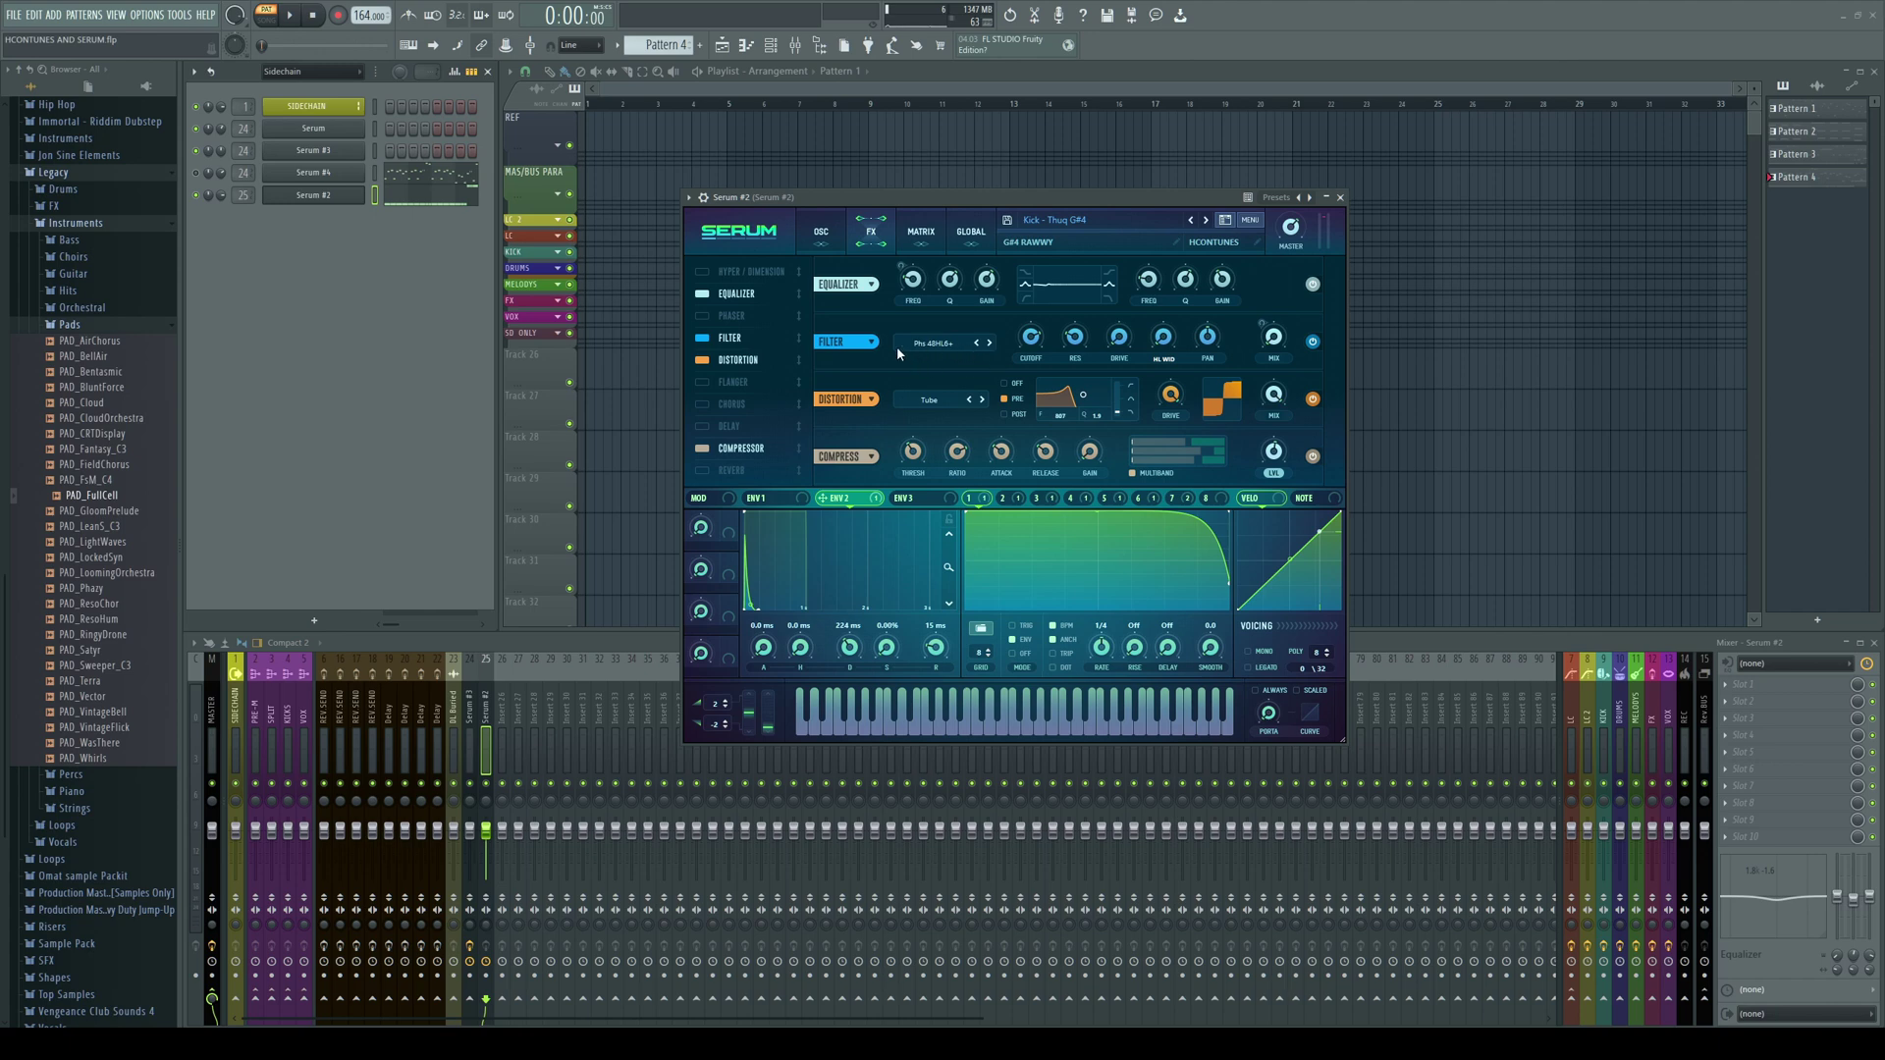
Compare the playing kick with the filter effect off and on, leave it on, and display the LFO 5 curve
key("space")
left_click(702, 339)
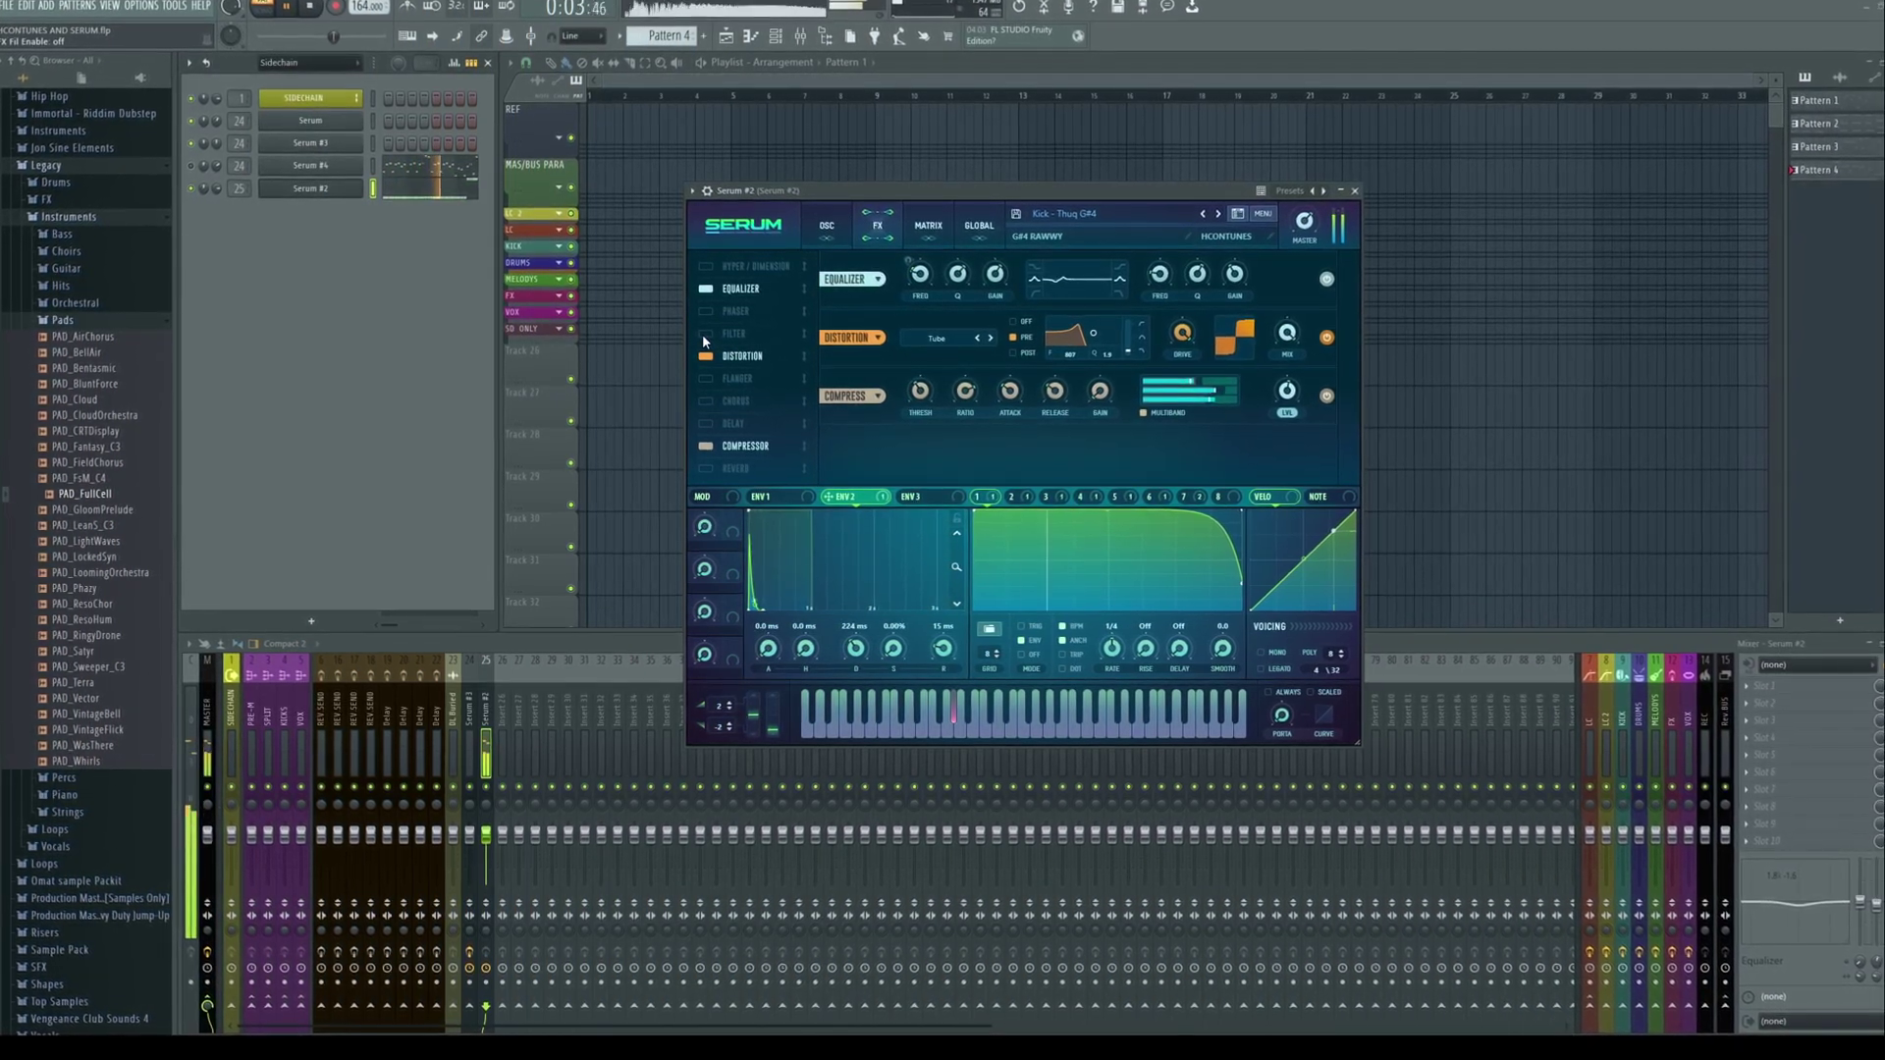
left_click(704, 334)
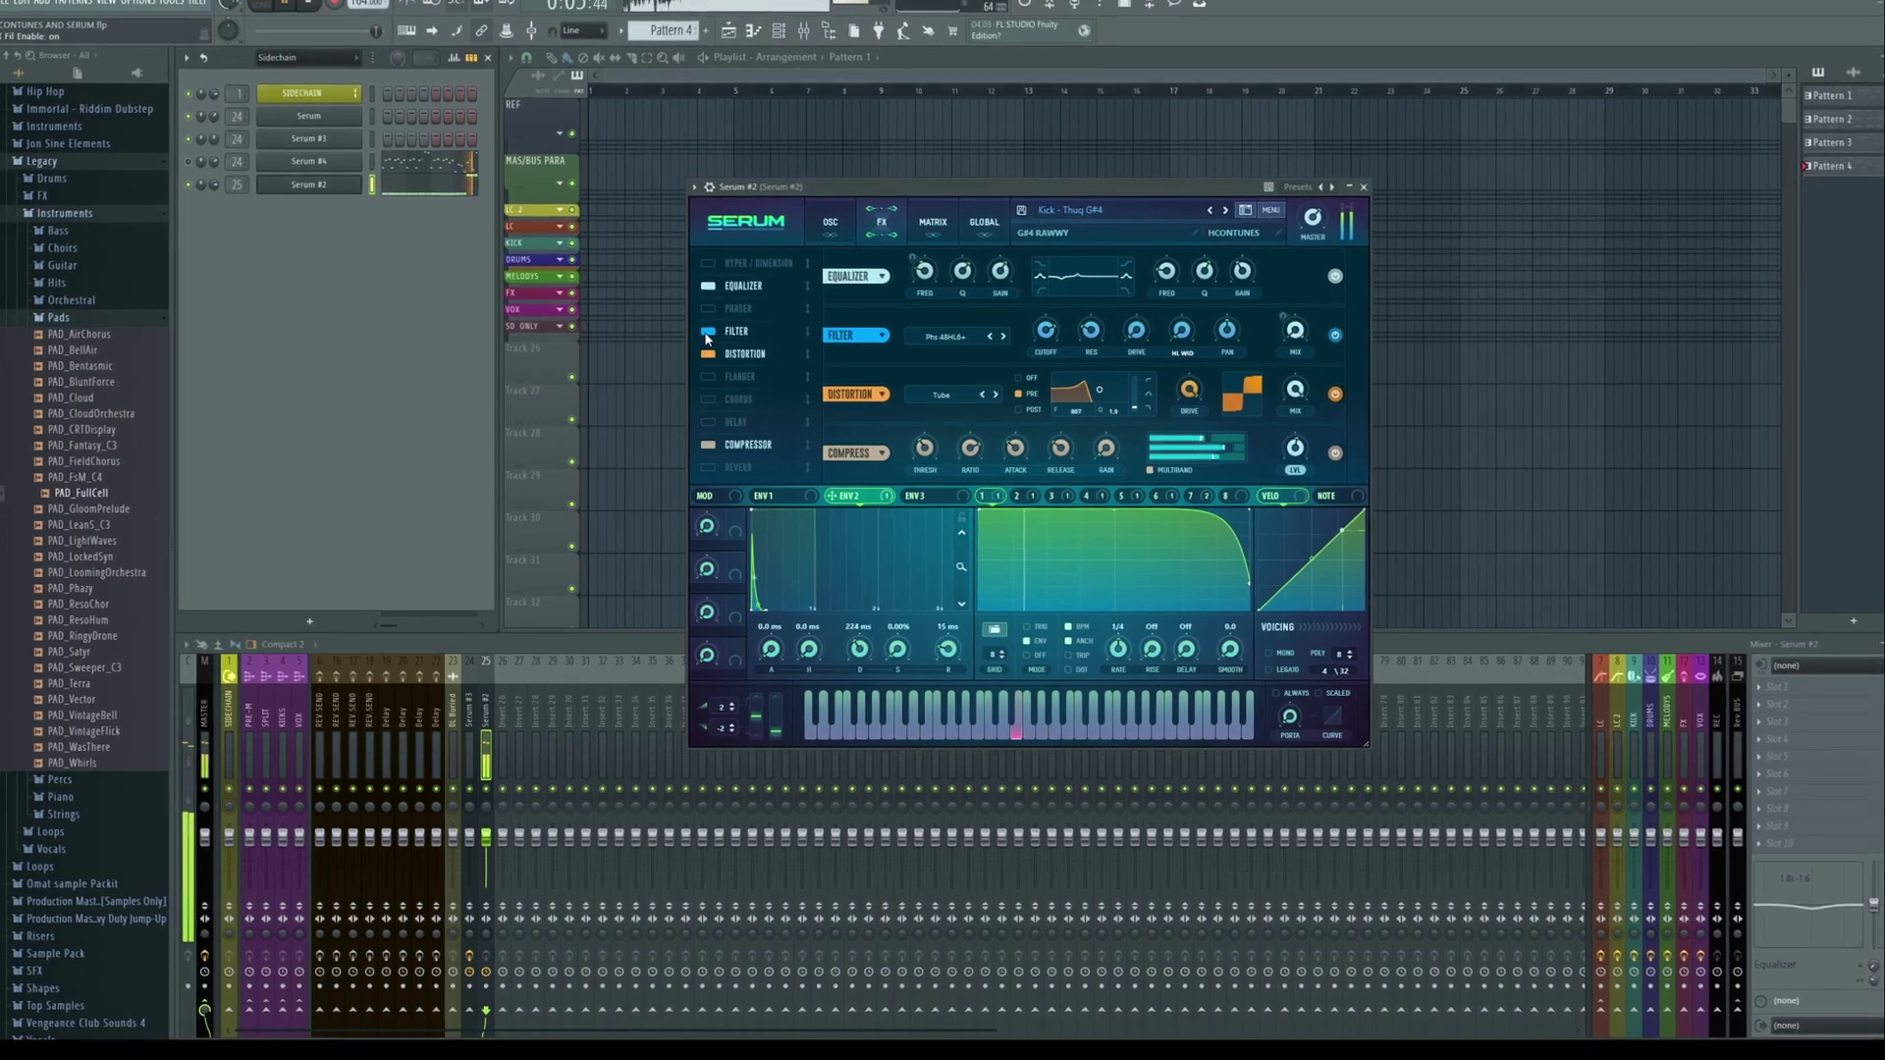
left_click(707, 333)
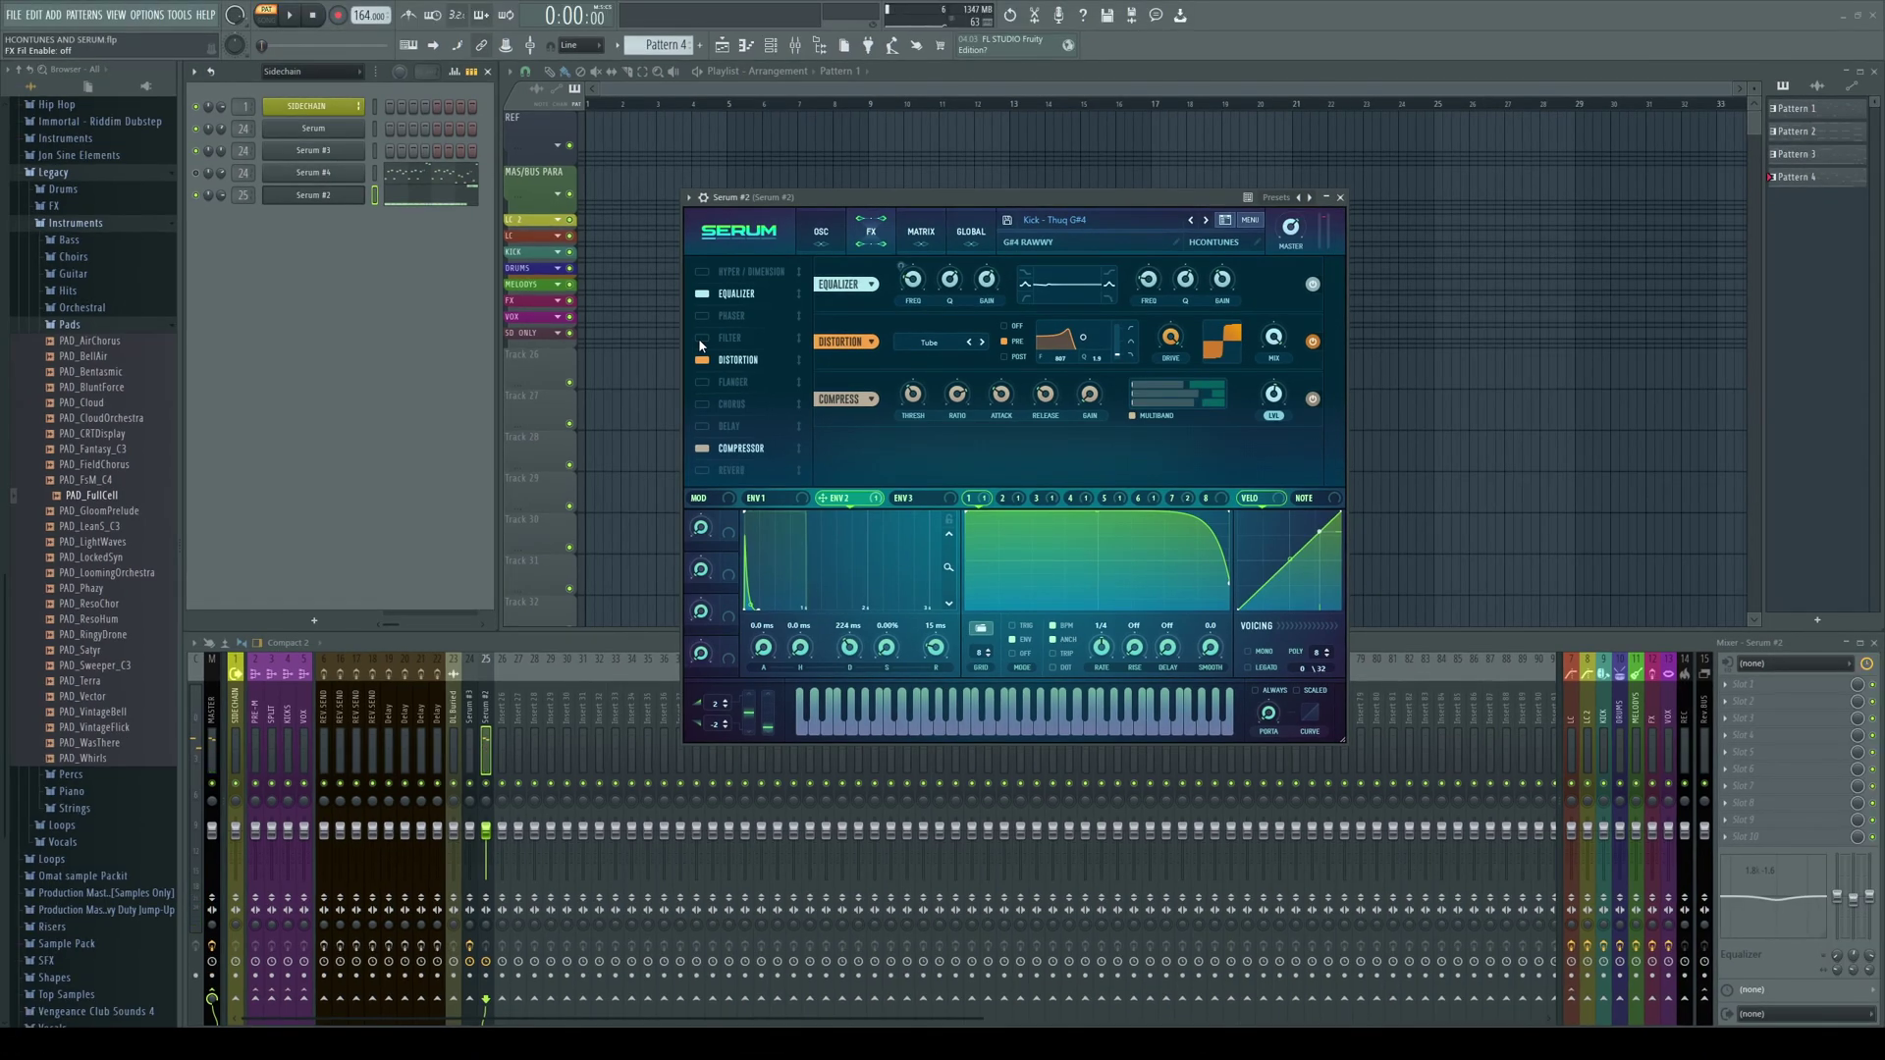
left_click(701, 338)
left_click(1103, 498)
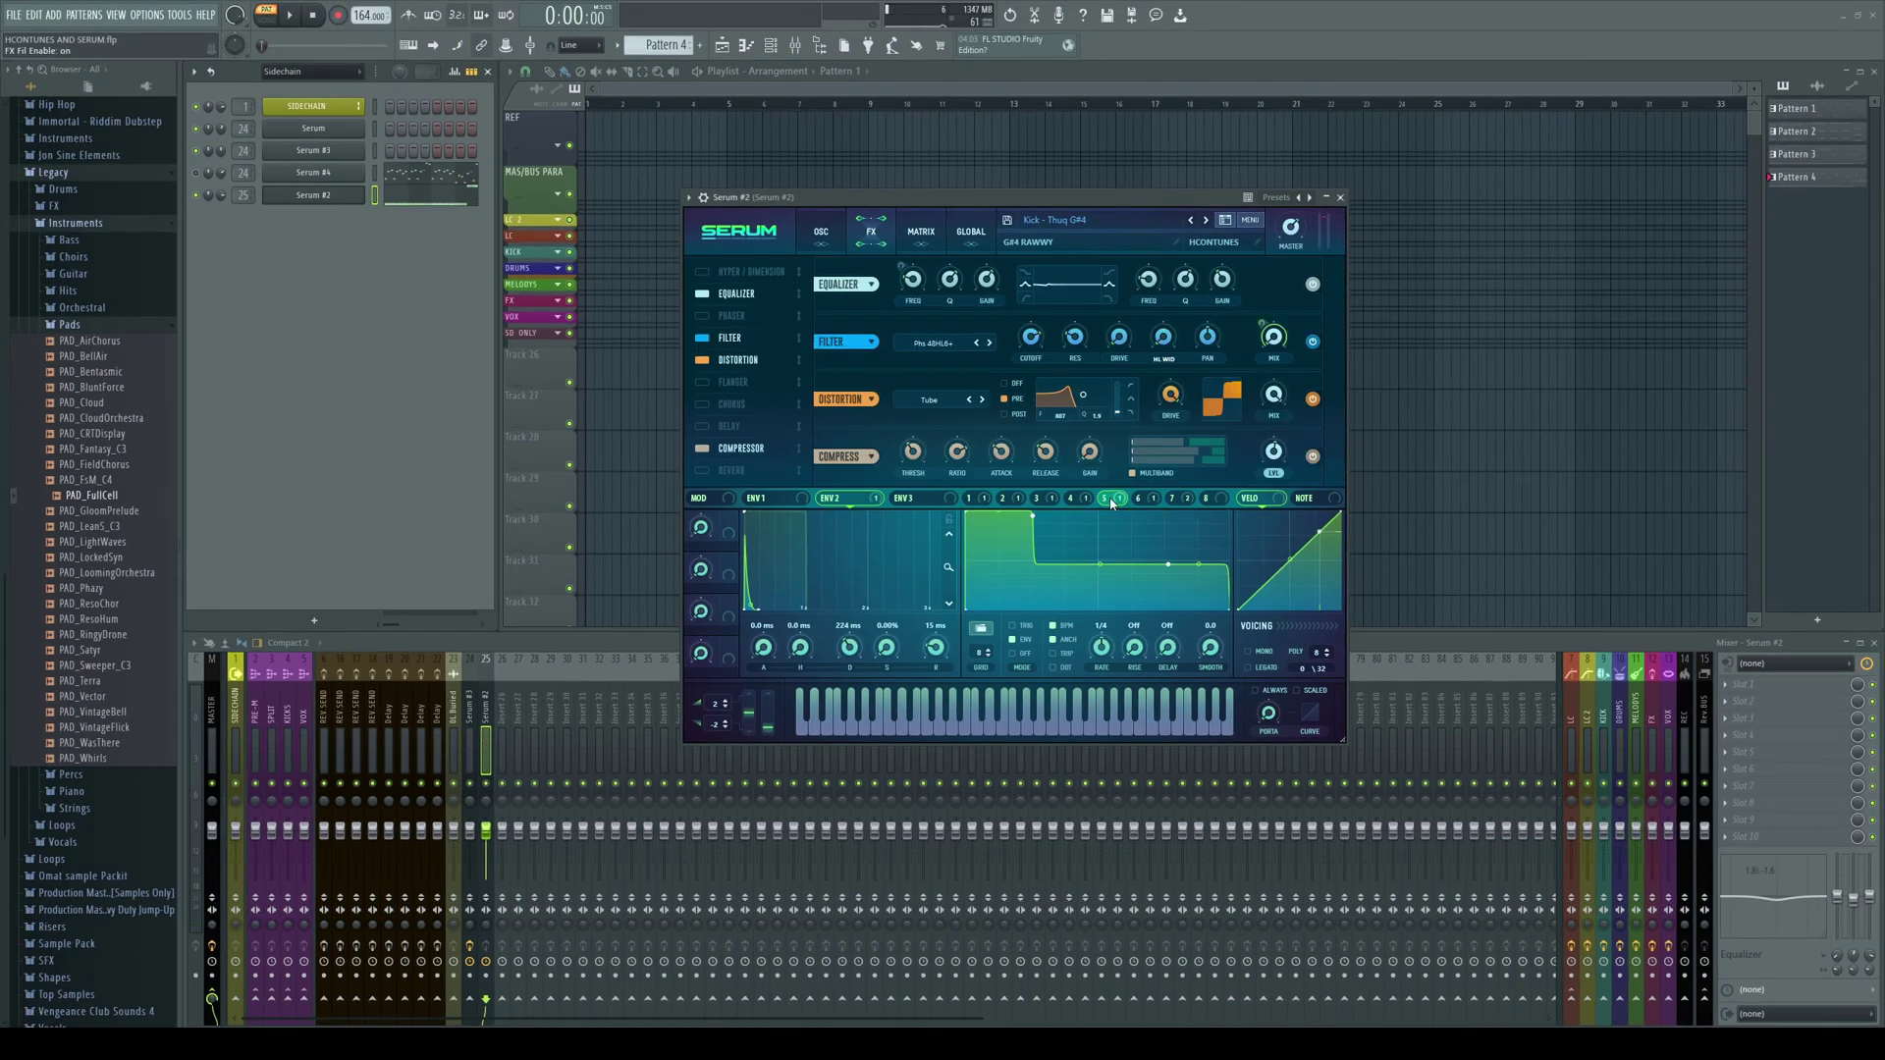